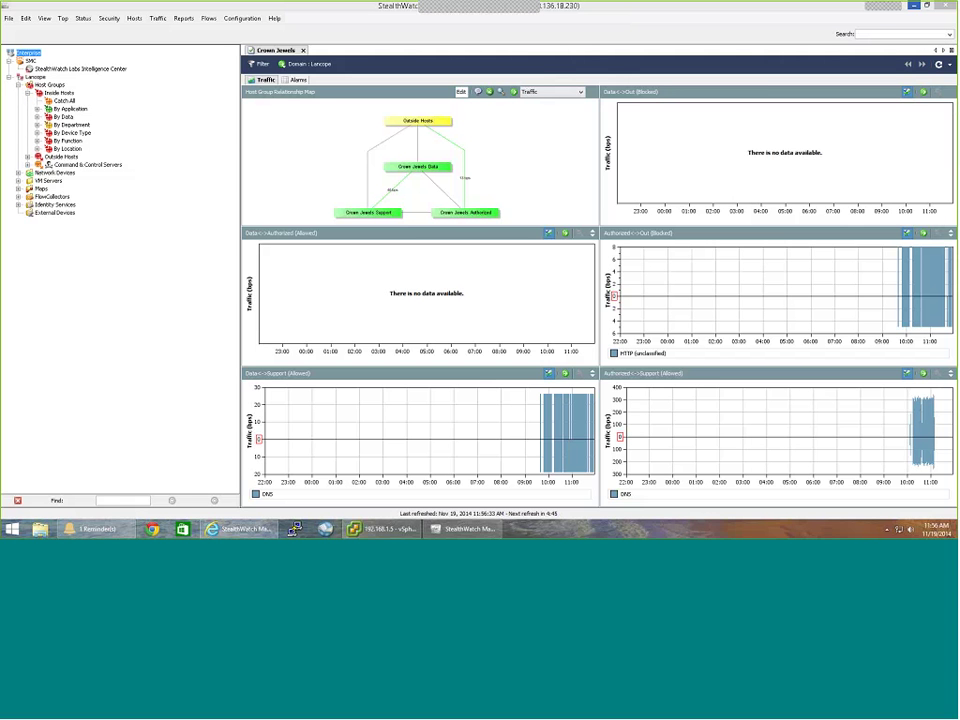
Expand By Data to show Crown Jewels, HIPAA and PCI Monitoring, briefly browsing By Function and By Location.
left_click(394, 171)
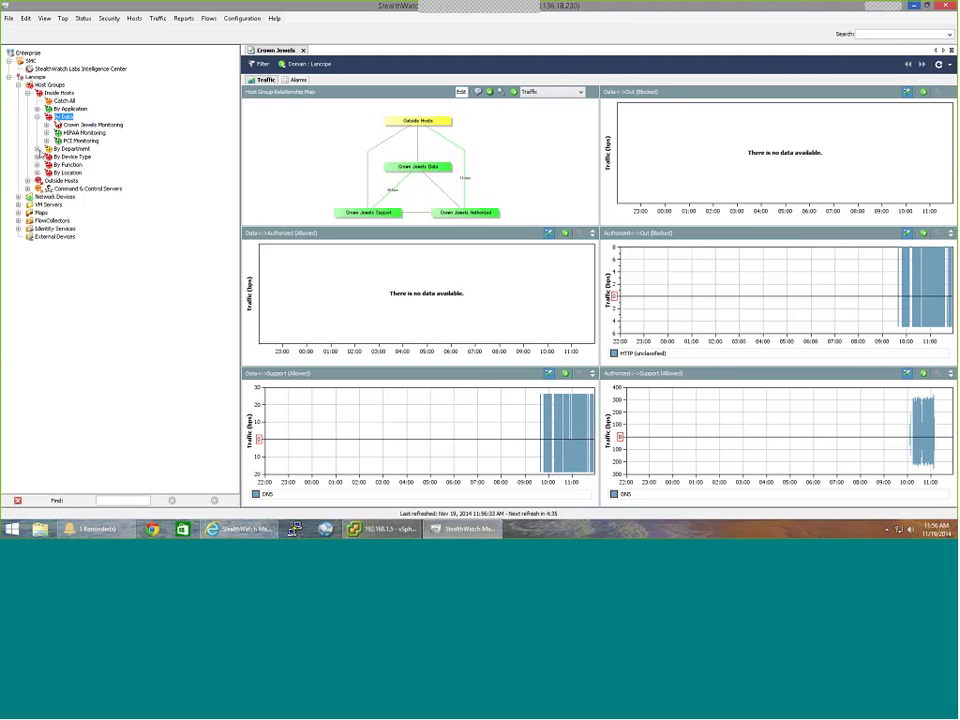
left_click(37, 164)
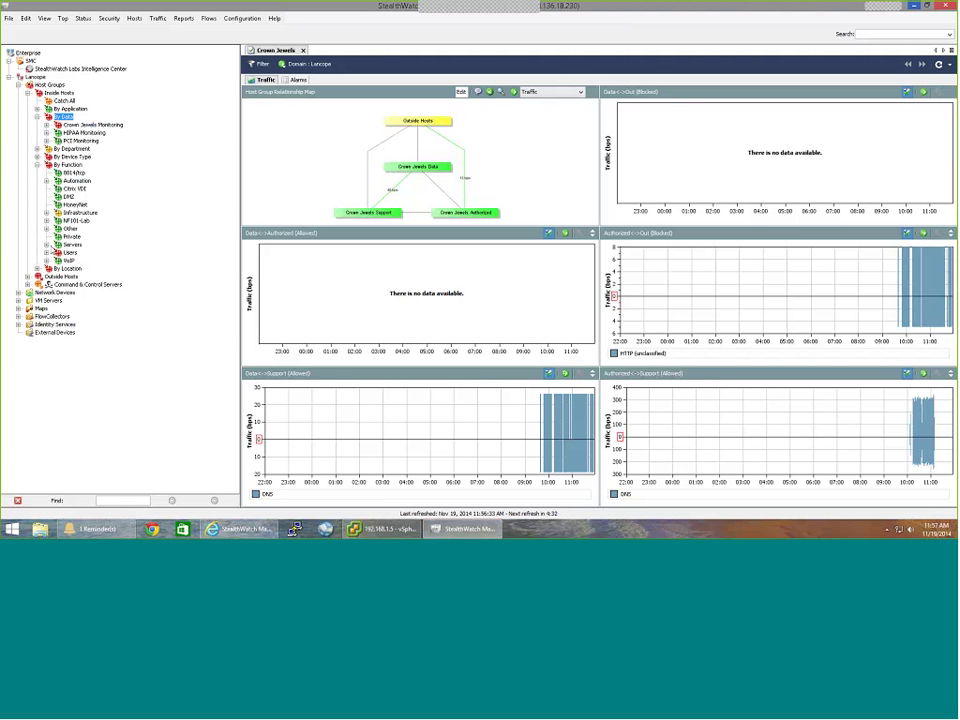
left_click(46, 244)
left_click(37, 164)
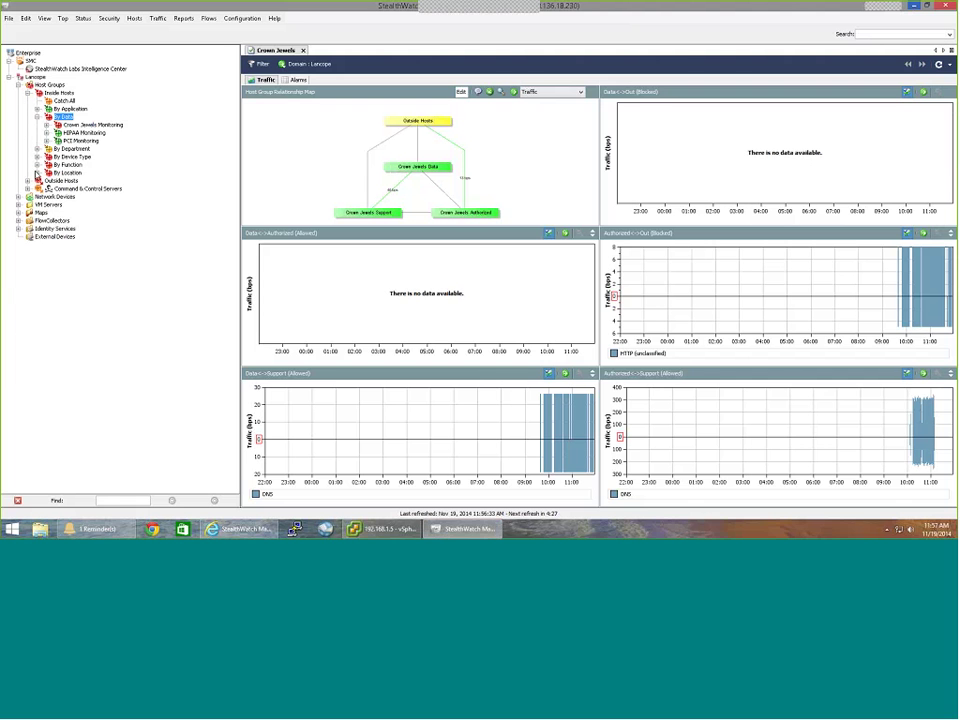
left_click(37, 172)
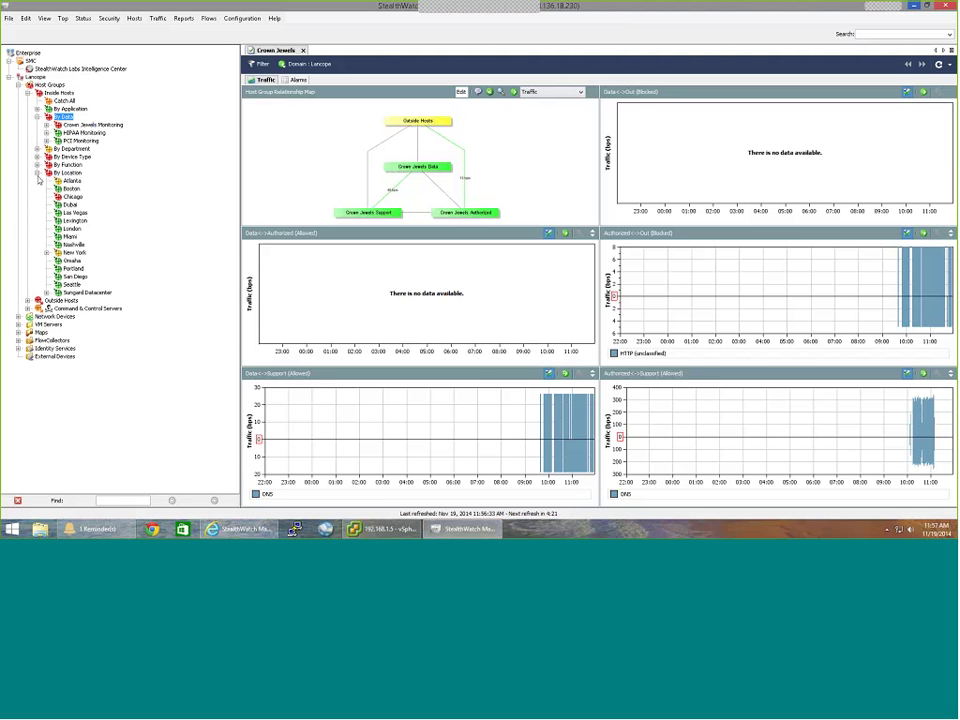
left_click(37, 173)
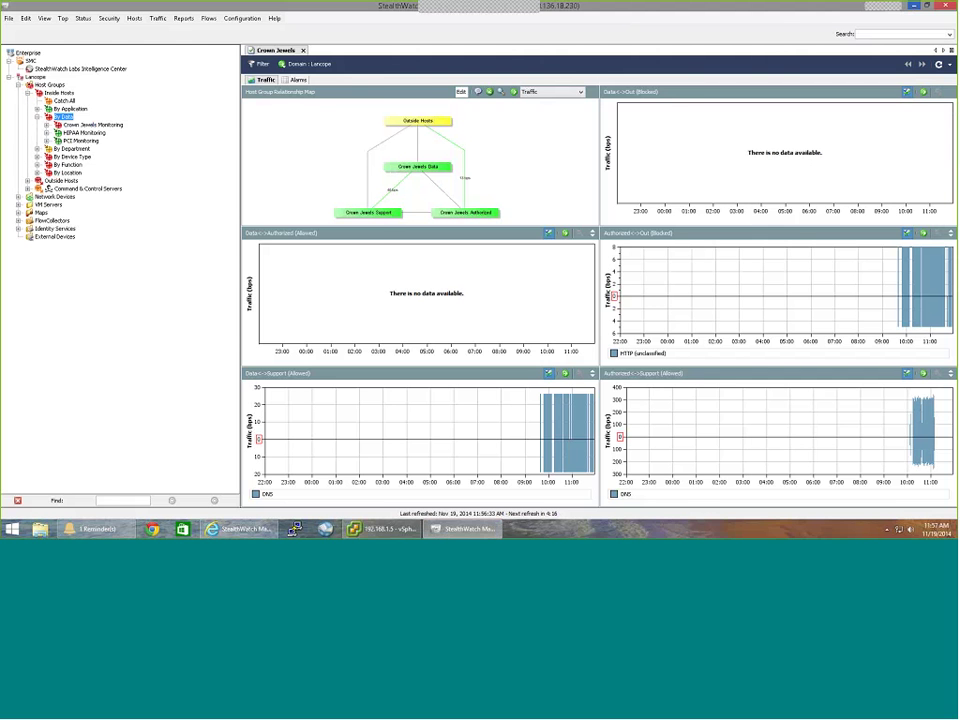
In the Host Group Editor, add a test group under Inside Hosts, then delete New Host Group 43.
left_click(242, 18)
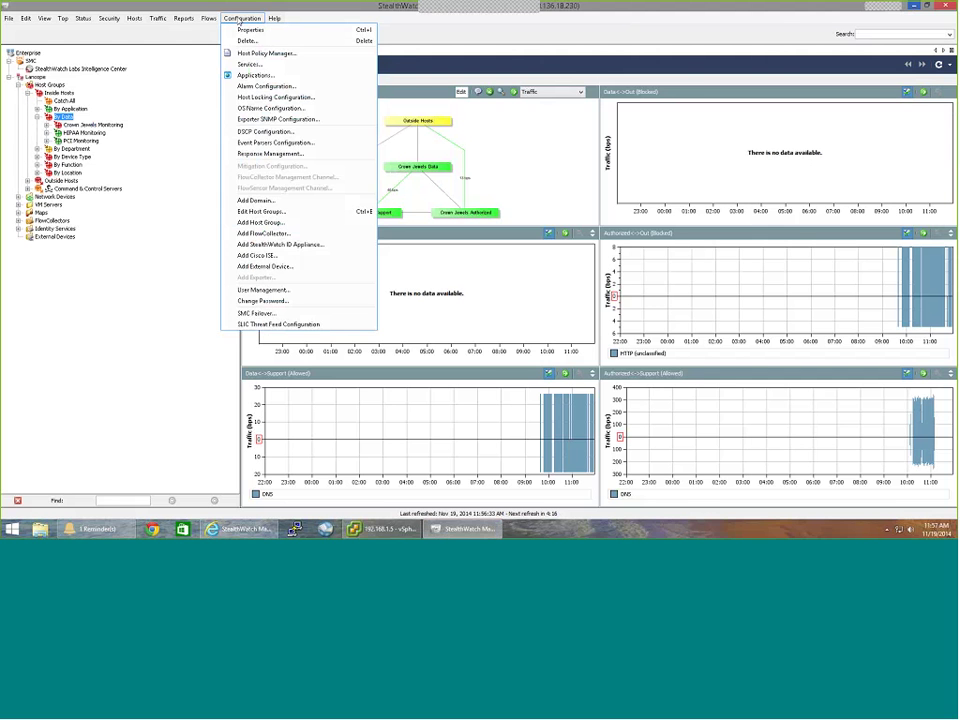
left_click(292, 213)
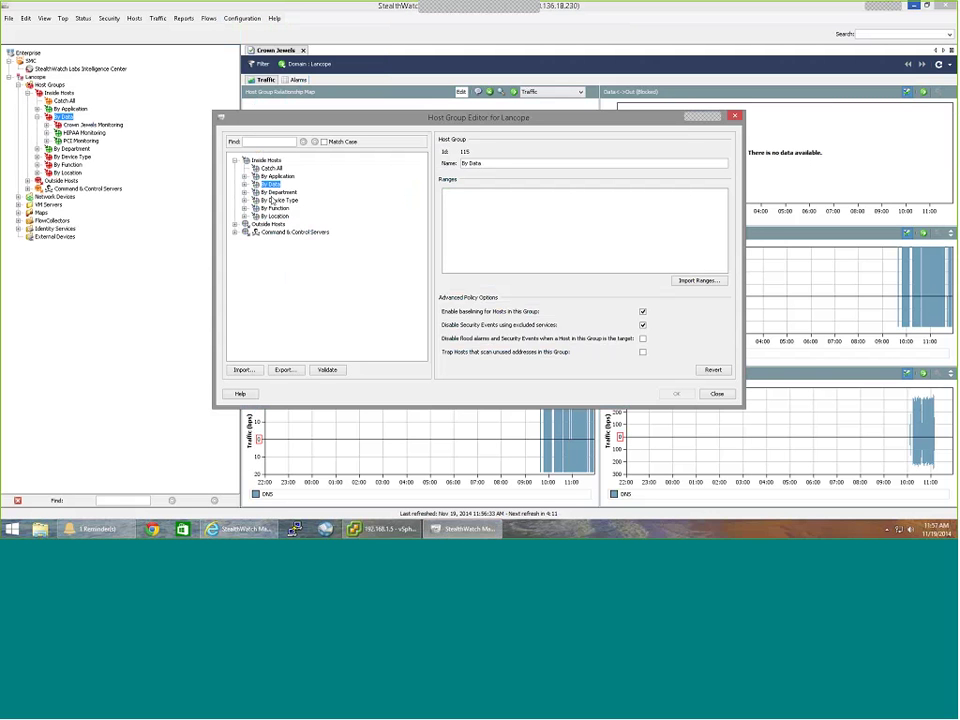
left_click(265, 160)
right_click(267, 160)
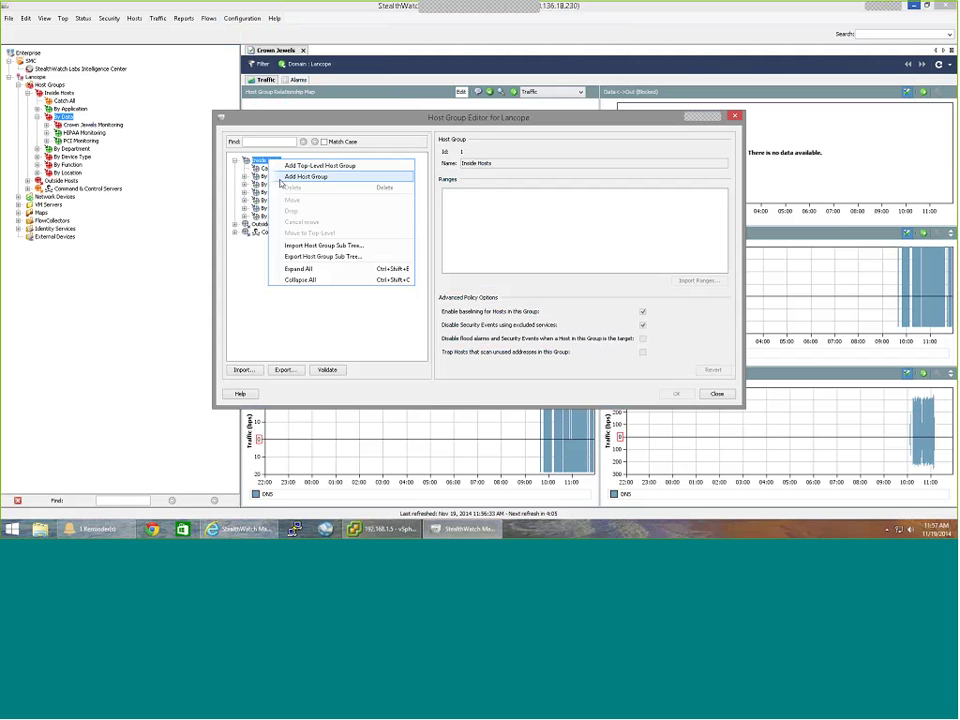
left_click(282, 179)
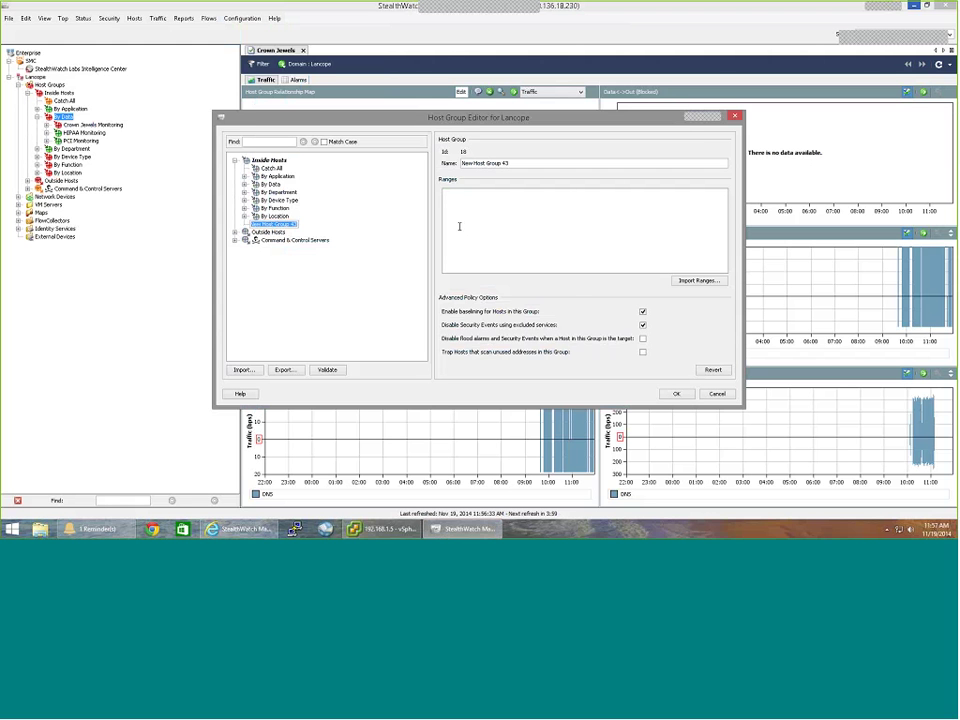
right_click(302, 226)
left_click(324, 253)
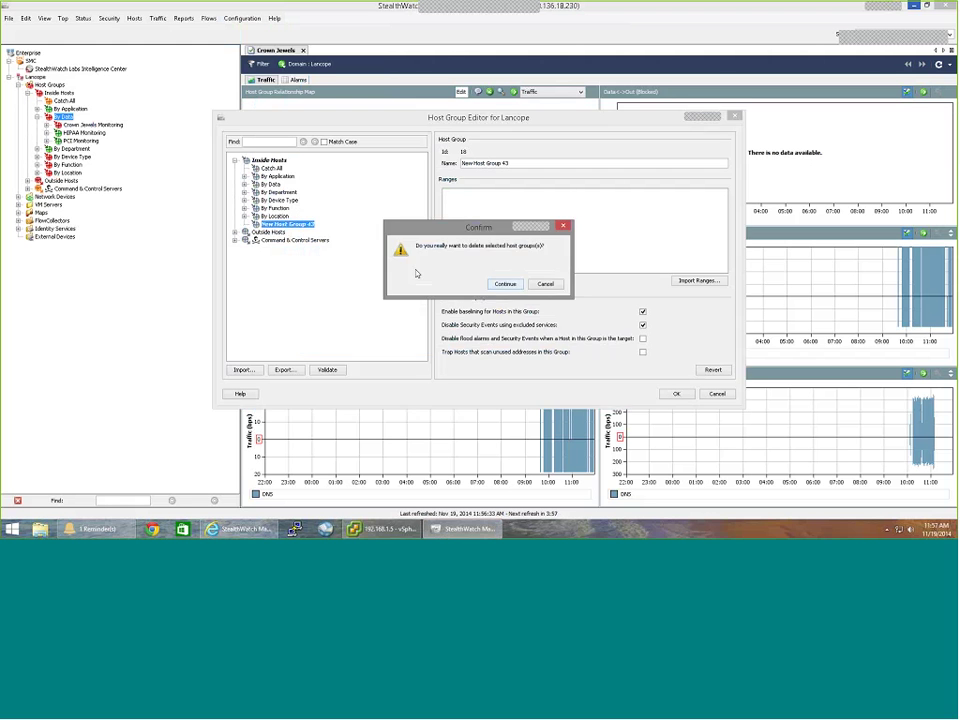
left_click(446, 281)
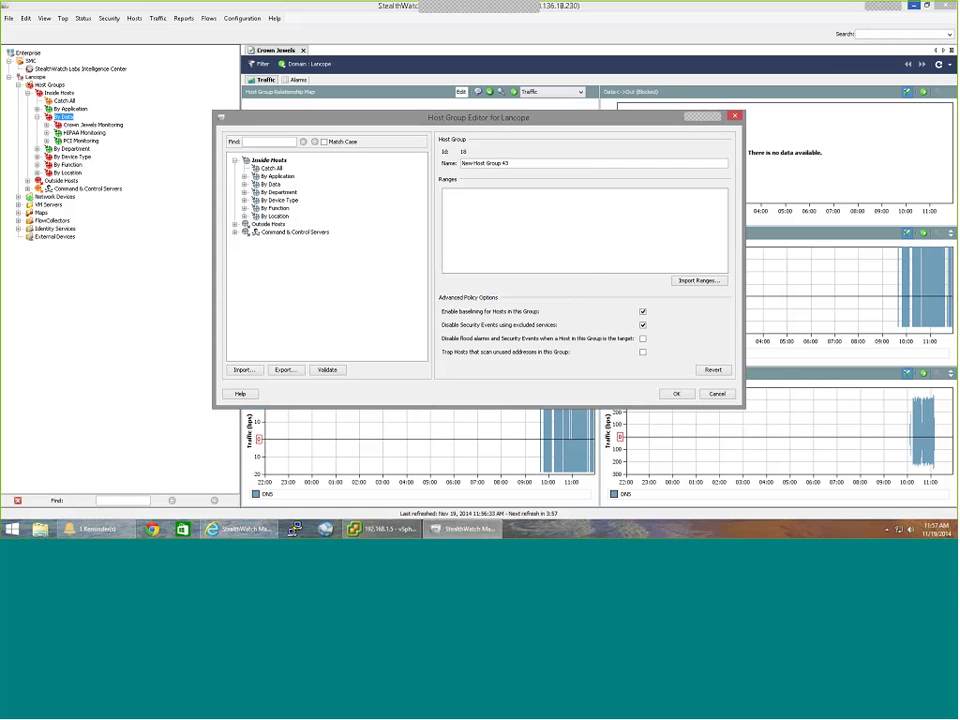
Expand By Data > Crown Jewels Monitoring and inspect the Crown Jewels Data IP ranges.
left_click(270, 184)
right_click(271, 185)
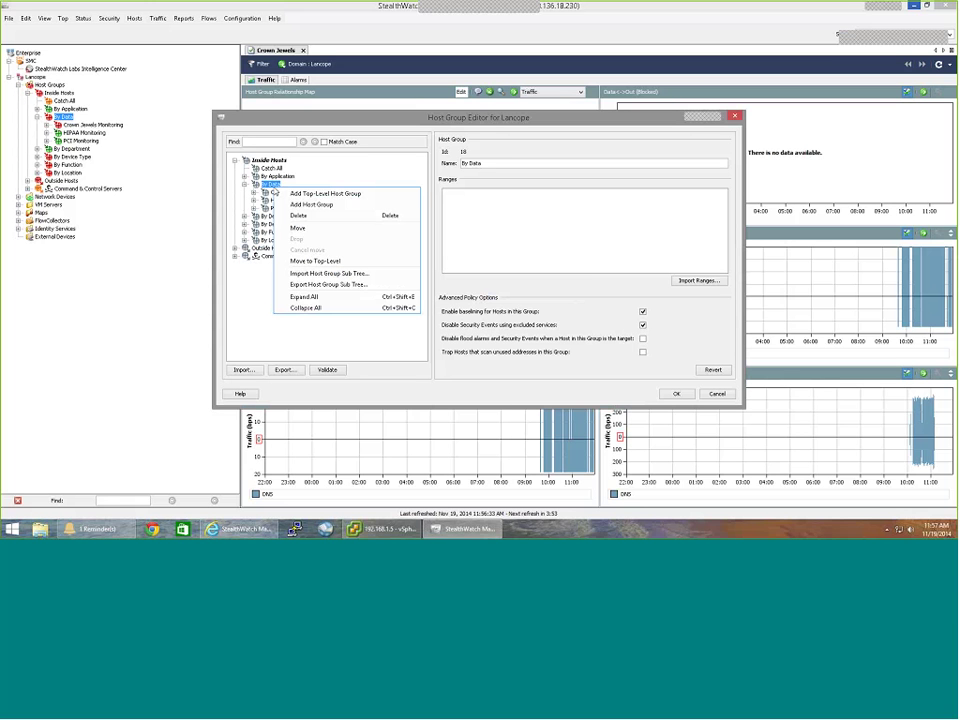
left_click(311, 204)
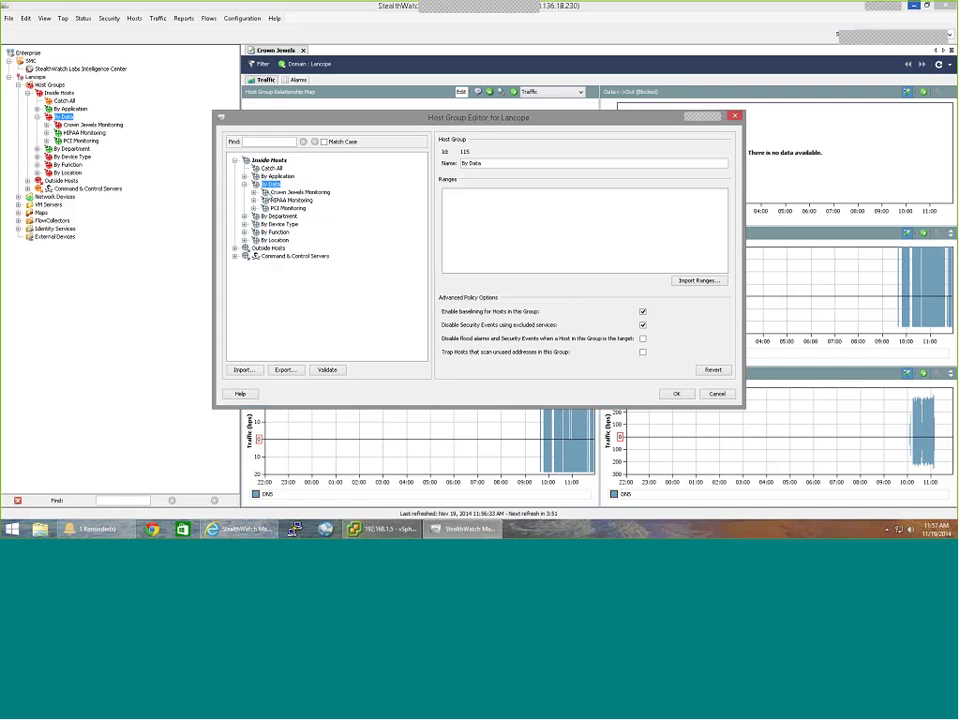
left_click(290, 192)
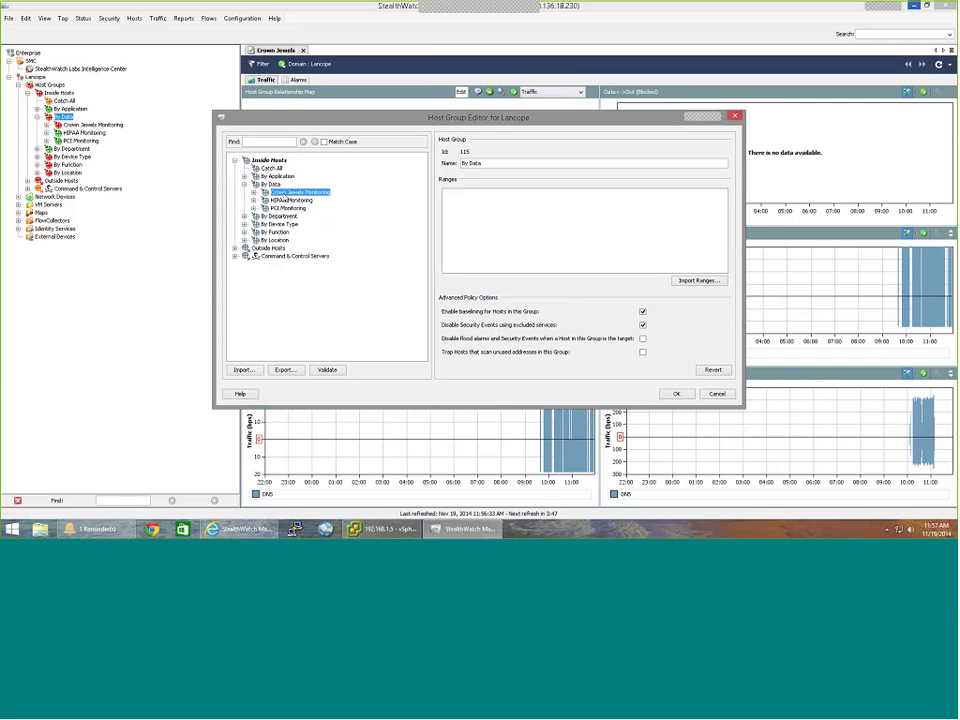
left_click(298, 194)
double_click(298, 195)
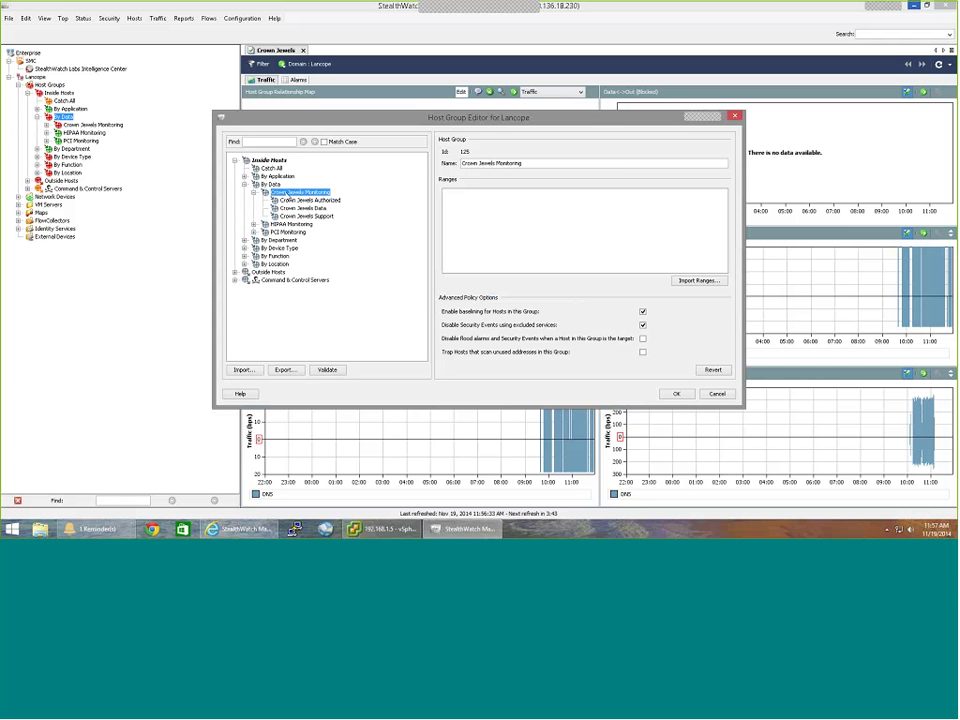
left_click(290, 207)
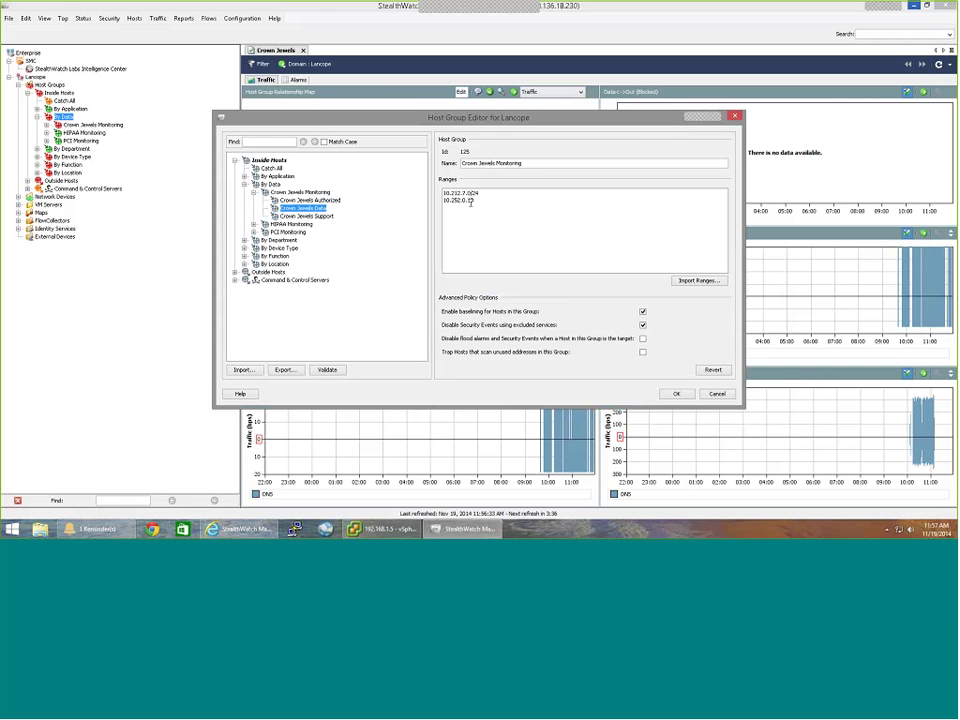
key("ctrl+a")
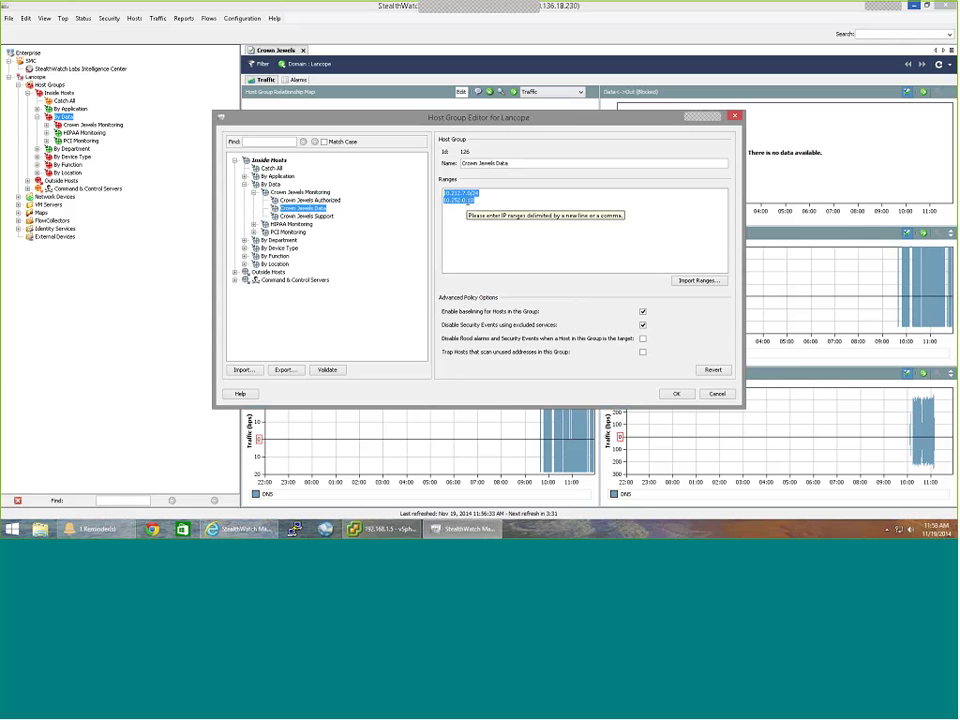
mouse_move(476, 205)
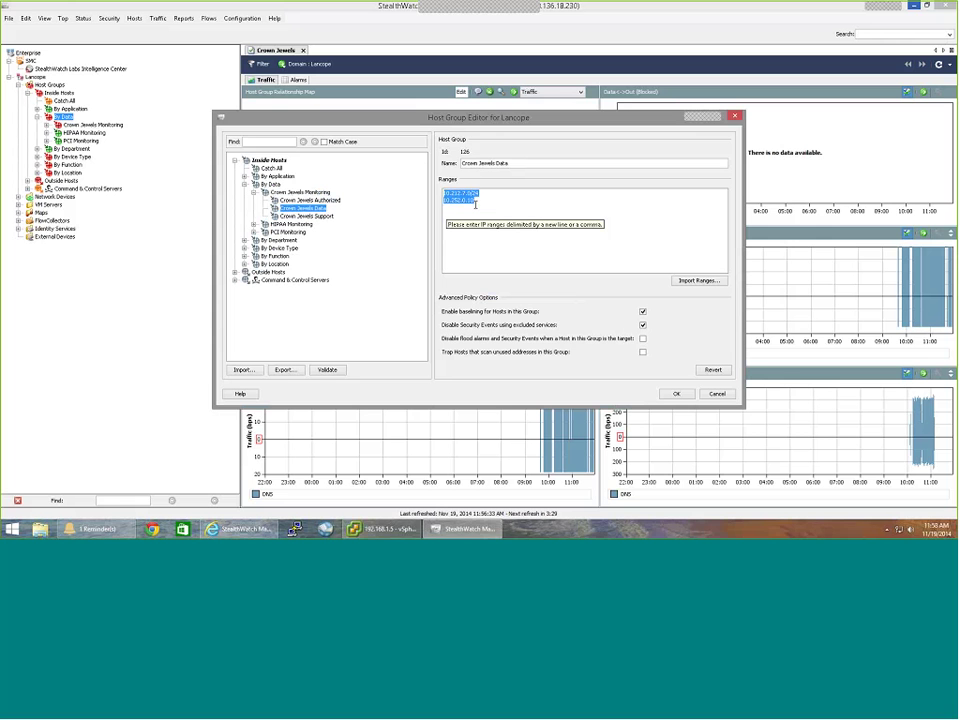
Check the Crown Jewels Authorized and Support groups' ranges, then submit the host group edits.
left_click(318, 200)
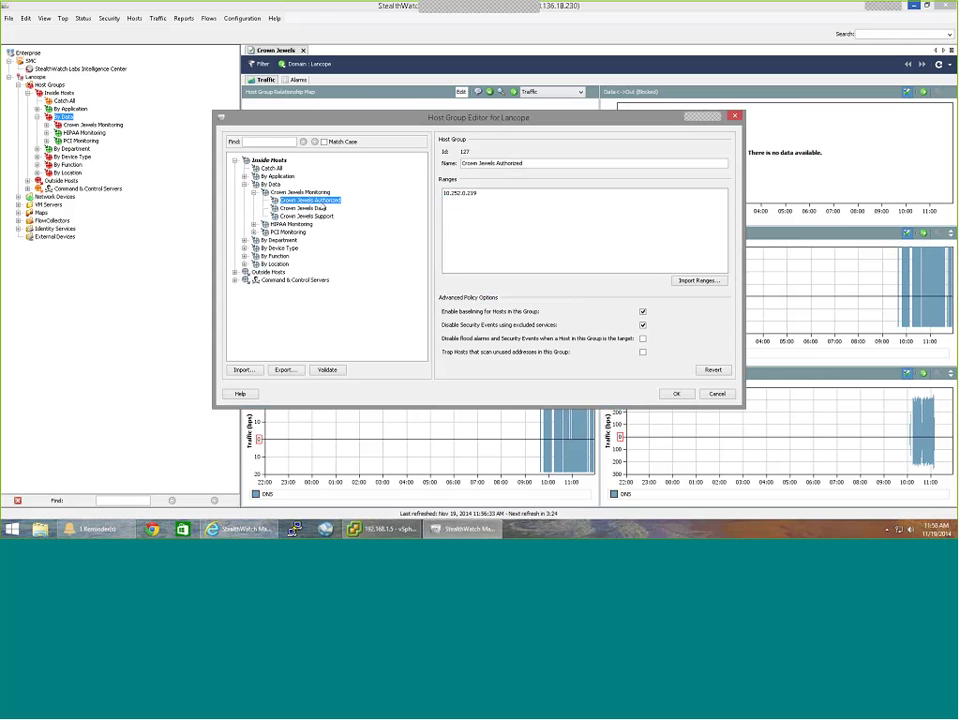
left_click(321, 216)
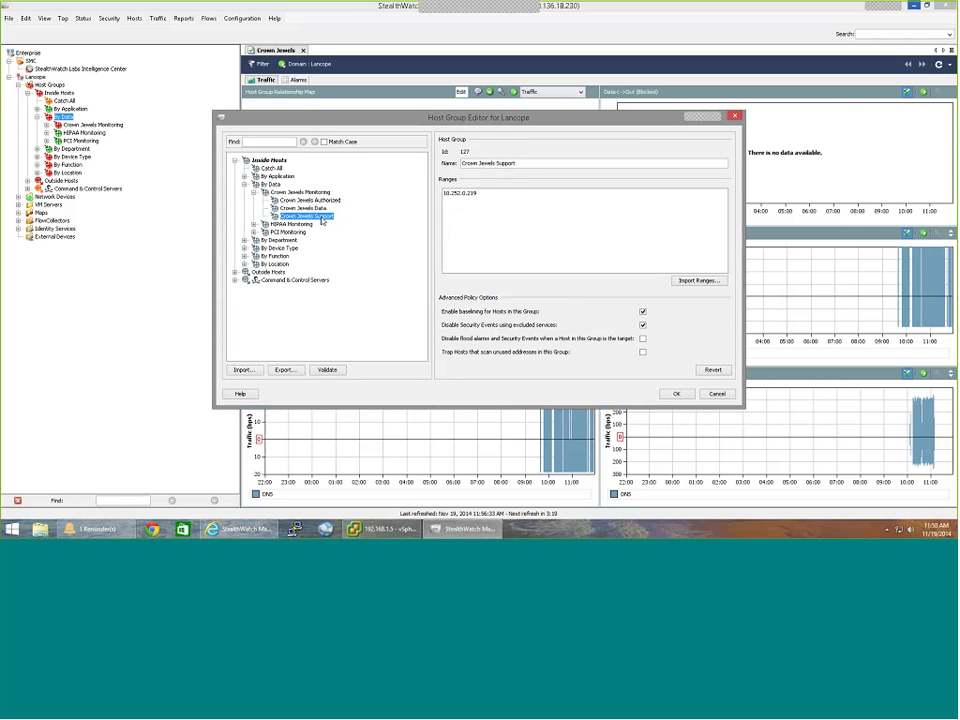
left_click(289, 202)
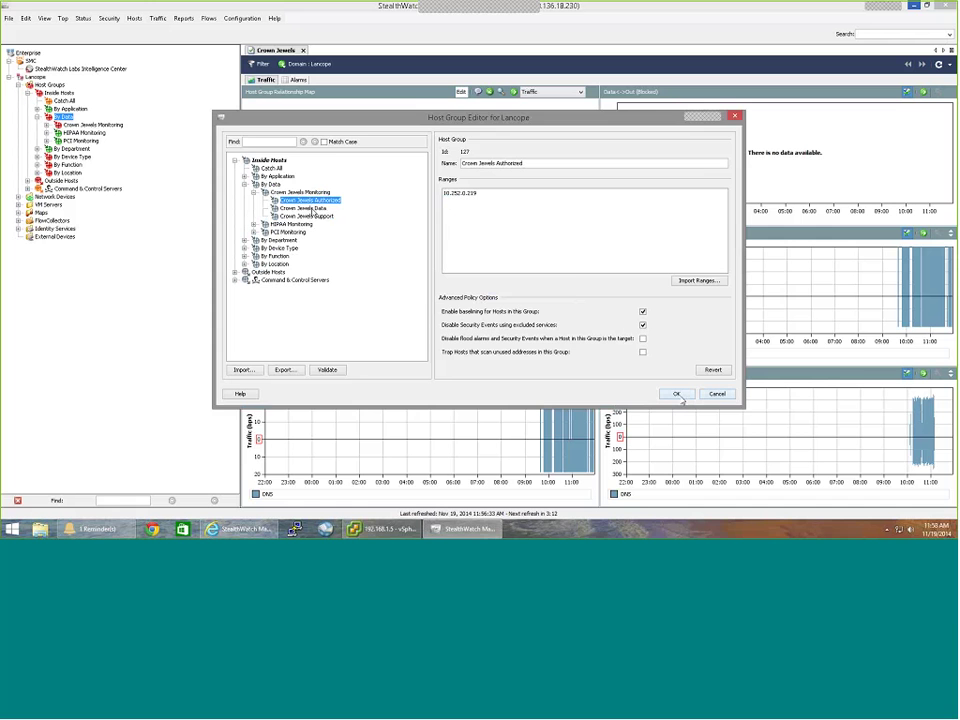
left_click(677, 395)
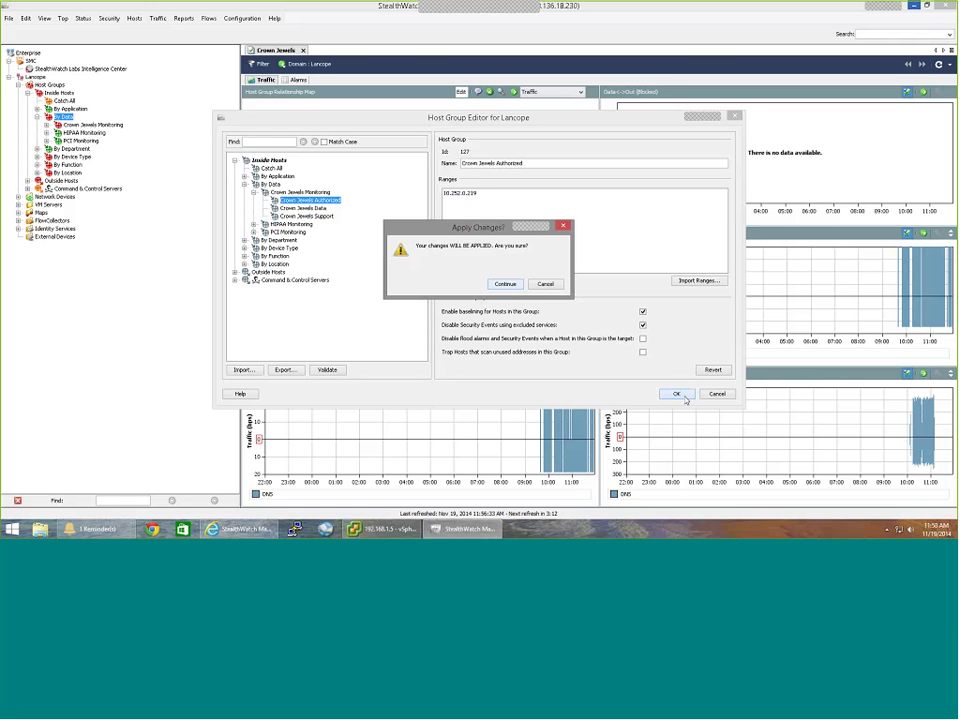
Apply the changes and check Crown Jewels Authorized's IP range 10.252.0.219 in its edit window.
left_click(506, 284)
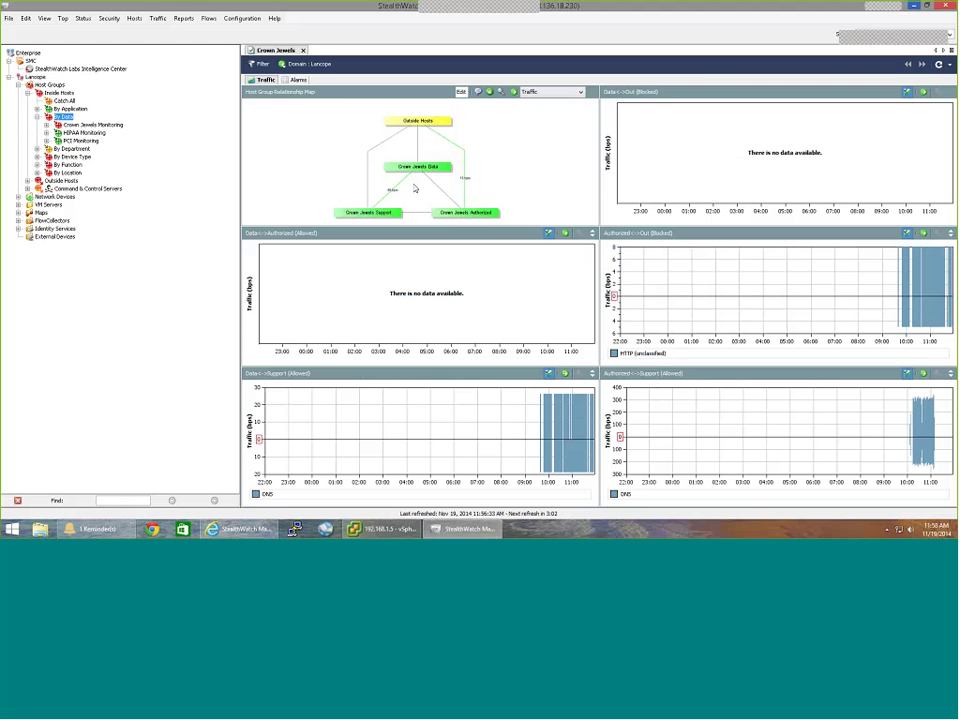
left_click(46, 124)
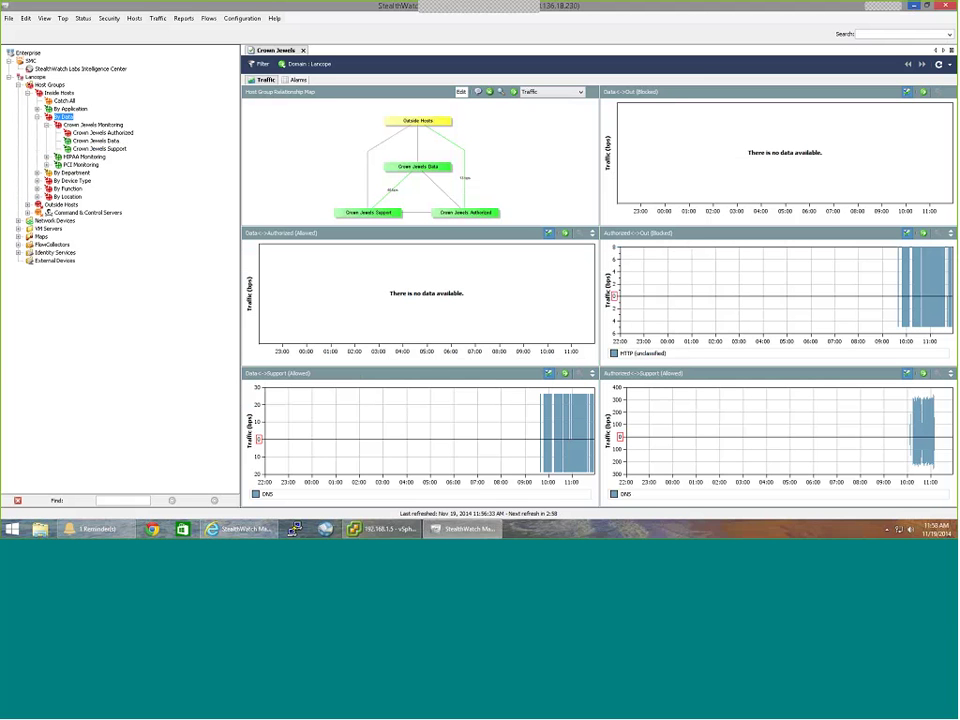
left_click(95, 132)
right_click(100, 134)
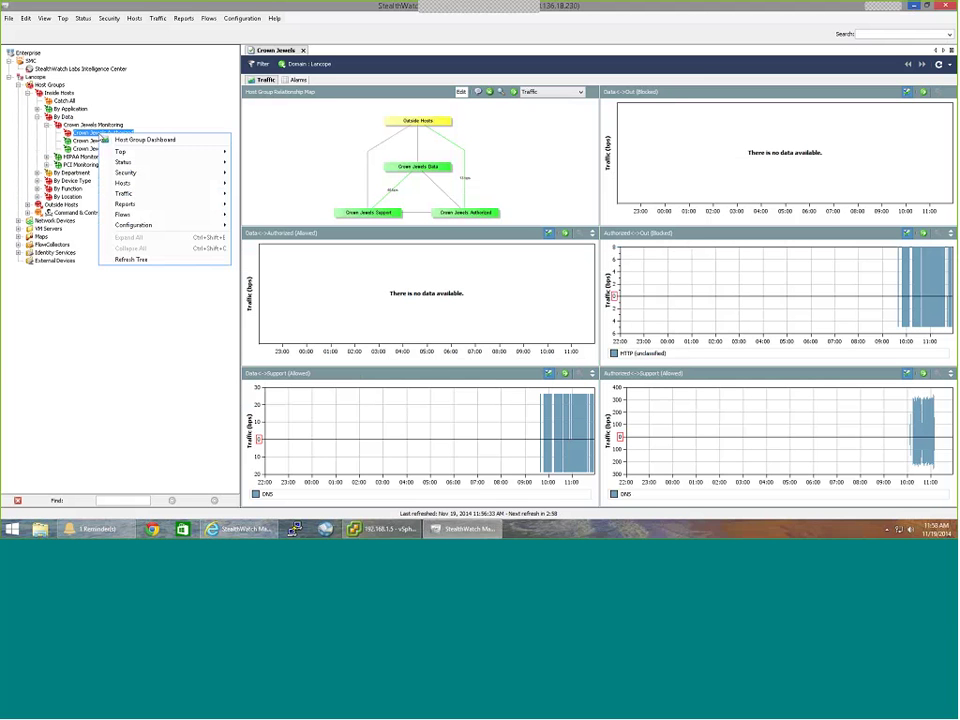
left_click(262, 228)
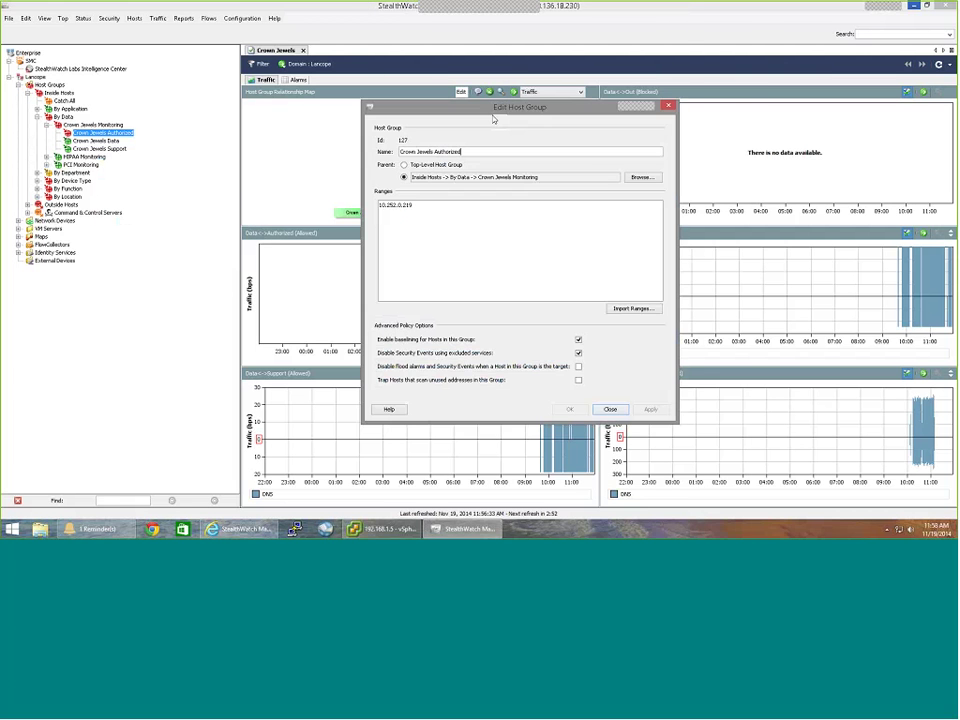
triple_click(413, 207)
left_click(609, 410)
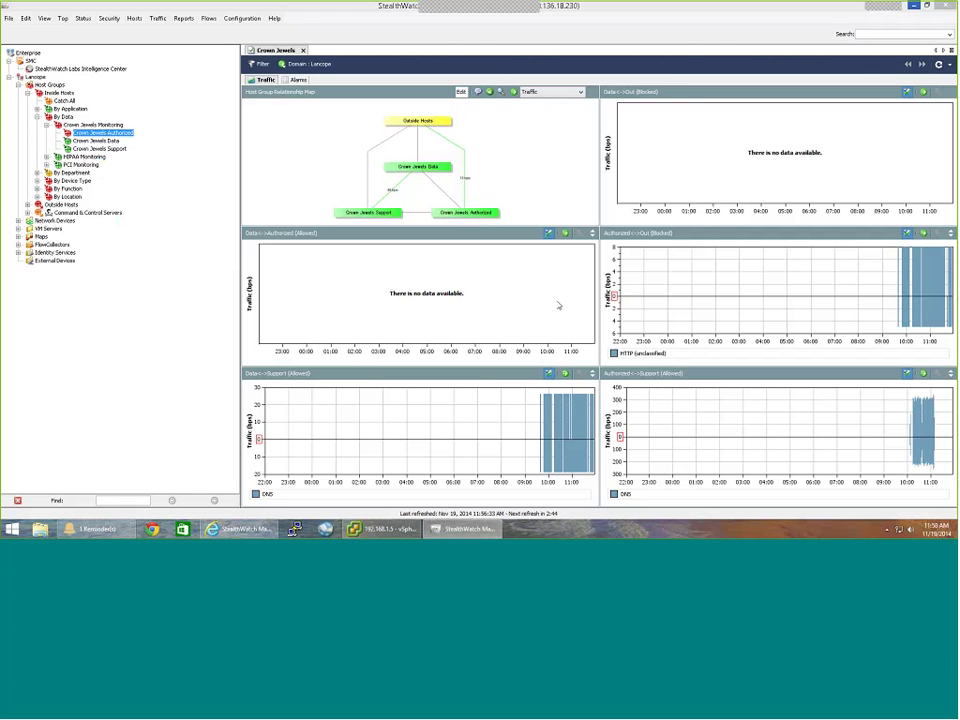
right_click(461, 214)
mouse_move(500, 232)
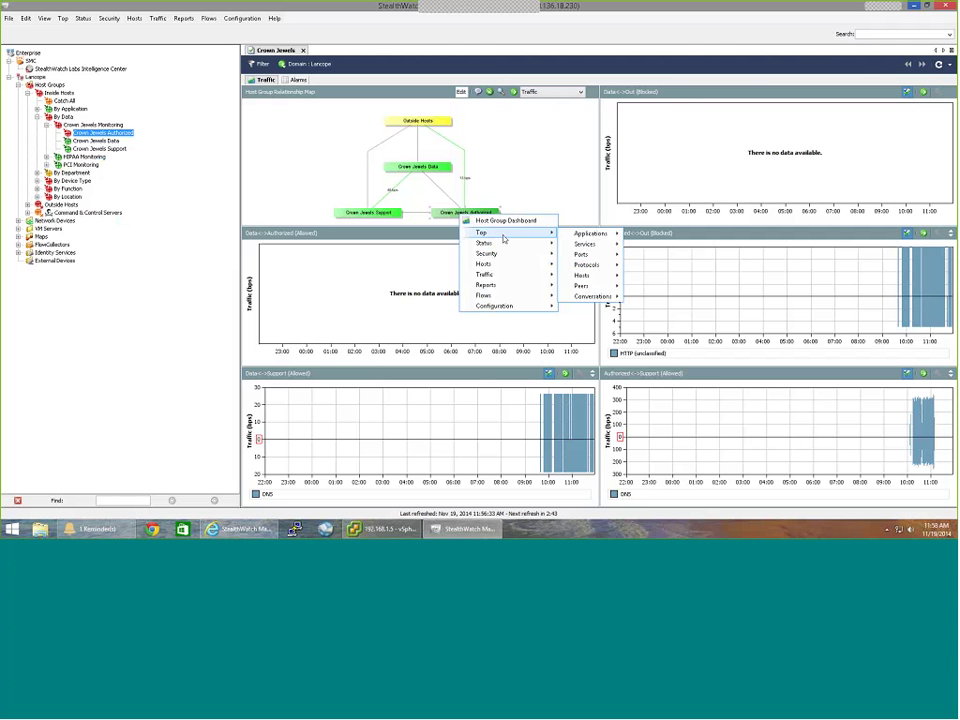
mouse_move(583, 286)
left_click(645, 288)
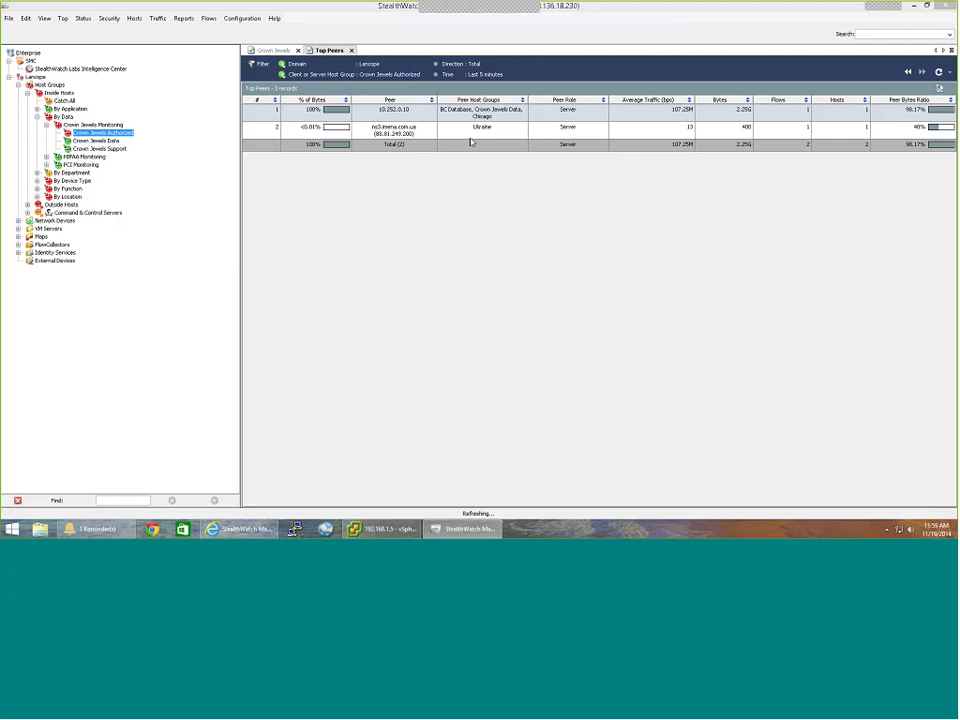
double_click(455, 113)
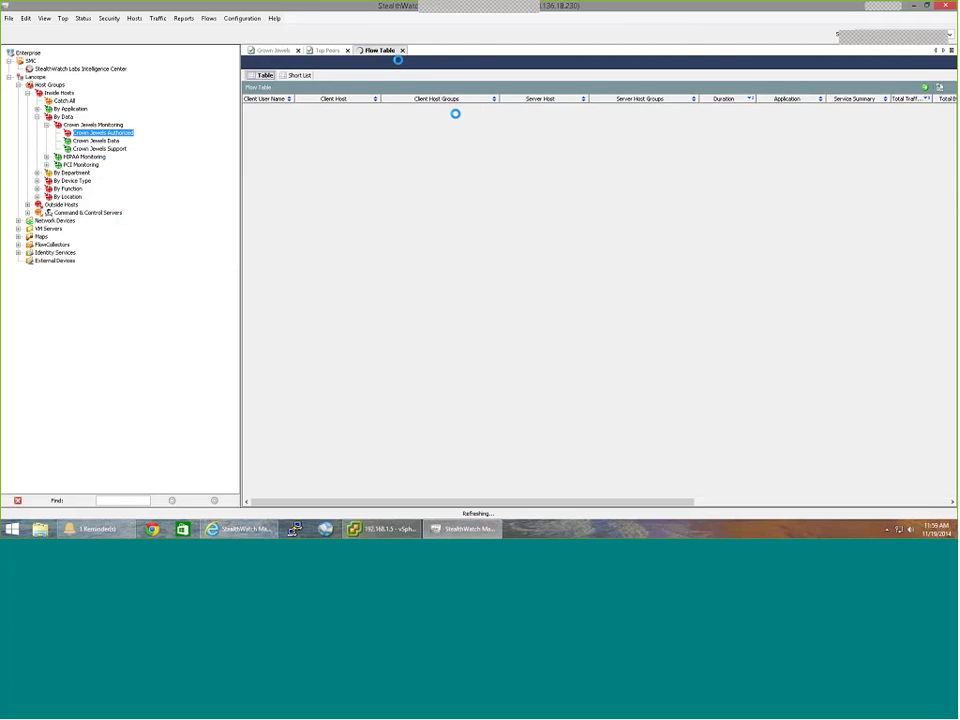
left_click(402, 50)
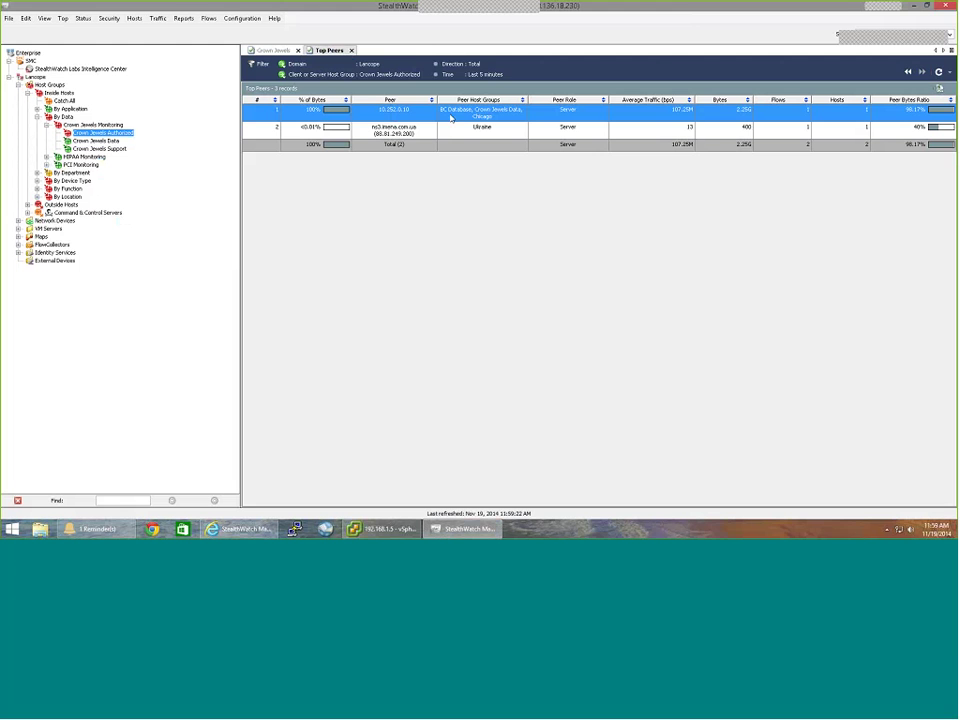
left_click(351, 50)
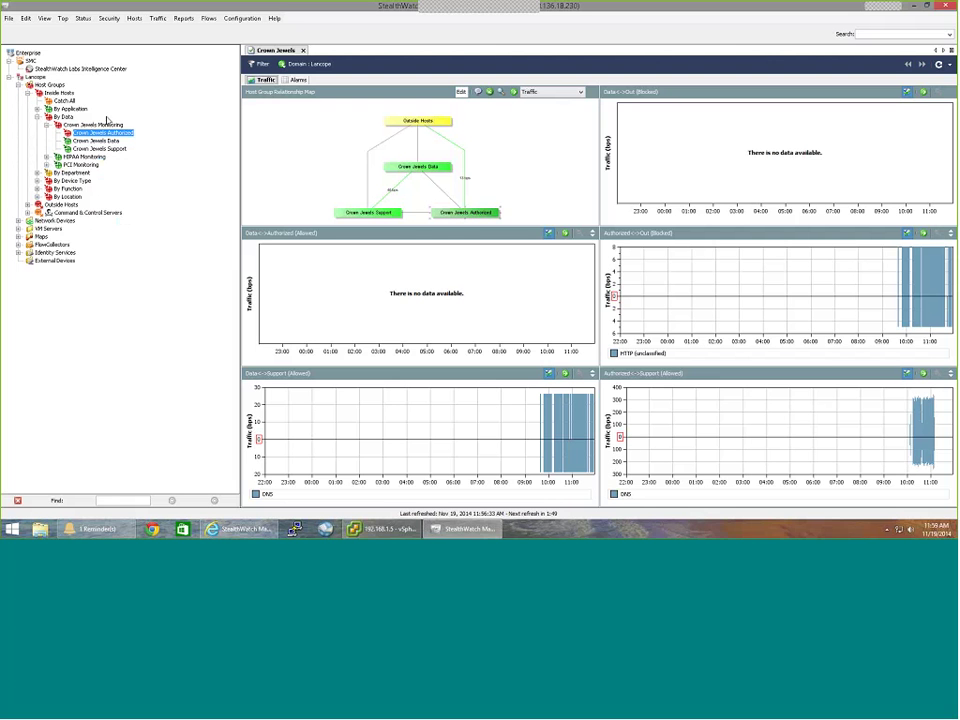
Filter Inside Hosts host information by server service, selecting mysql.
right_click(58, 93)
mouse_move(82, 153)
left_click(230, 157)
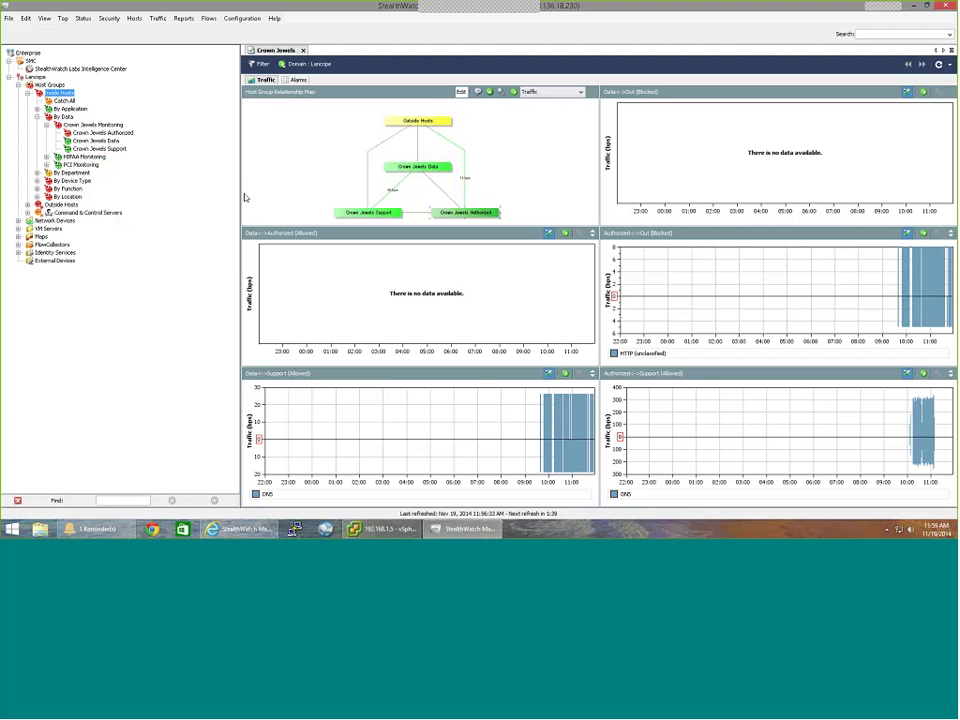
left_click(259, 63)
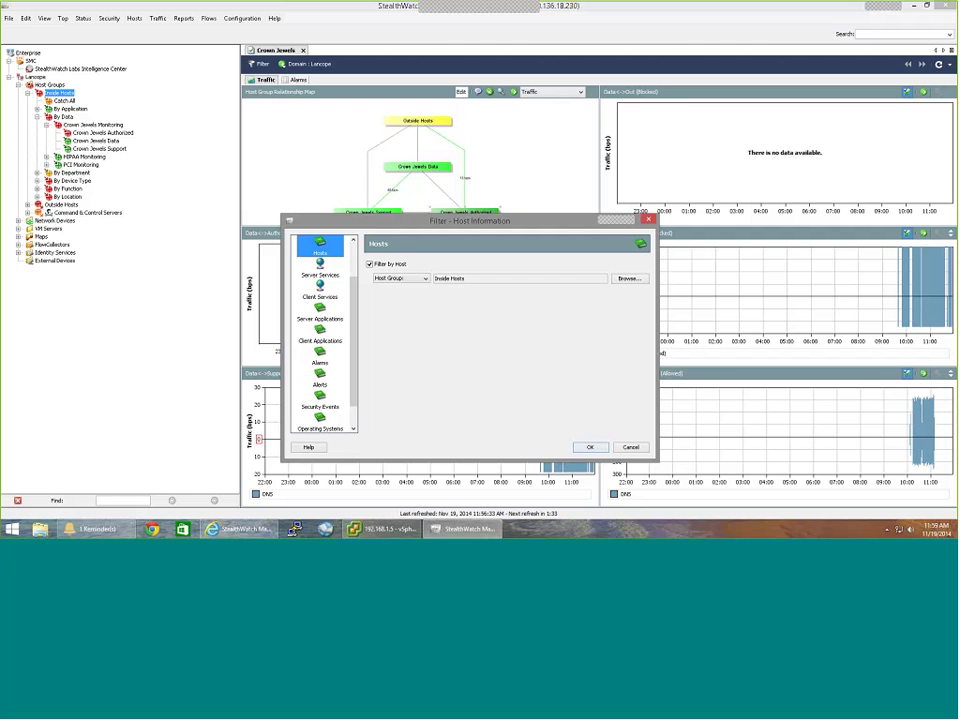
left_click(320, 266)
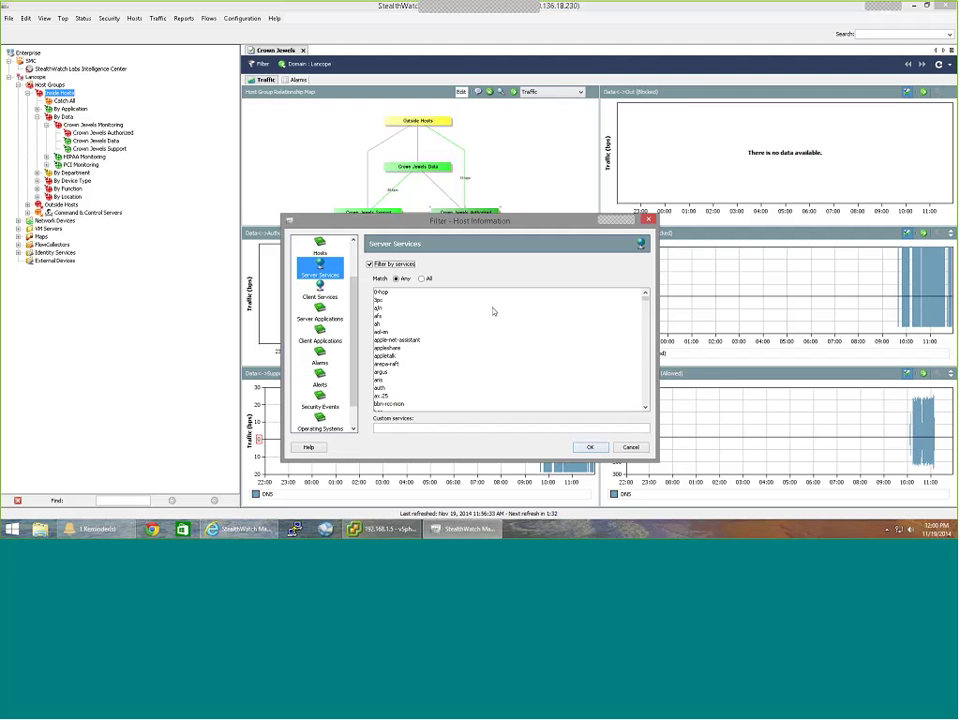
left_click(369, 264)
left_click_drag(643, 300, 651, 343)
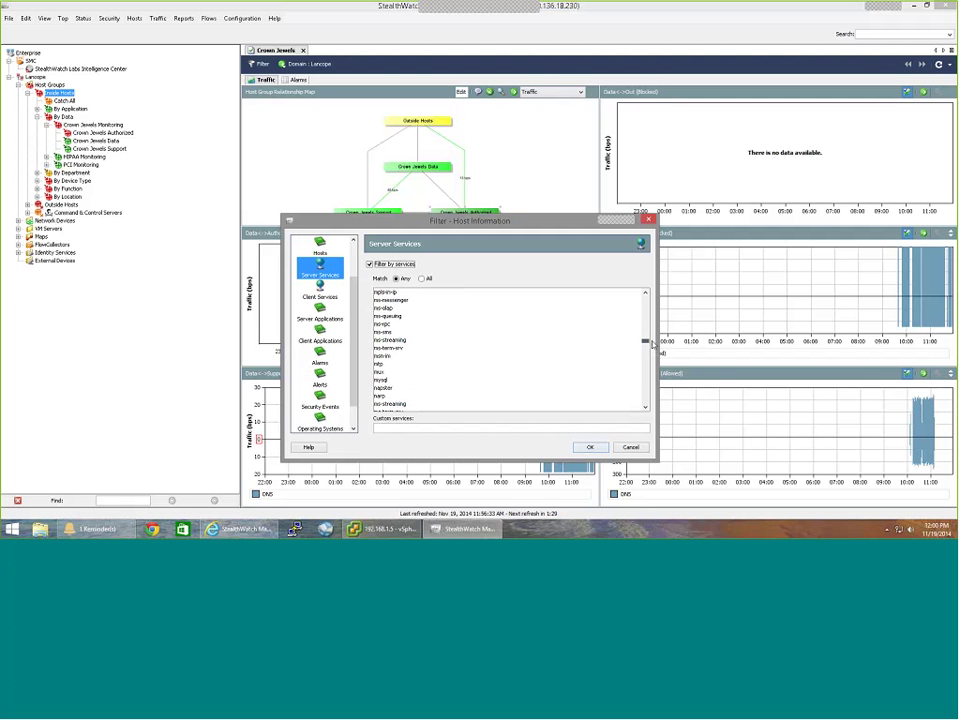
left_click(398, 380)
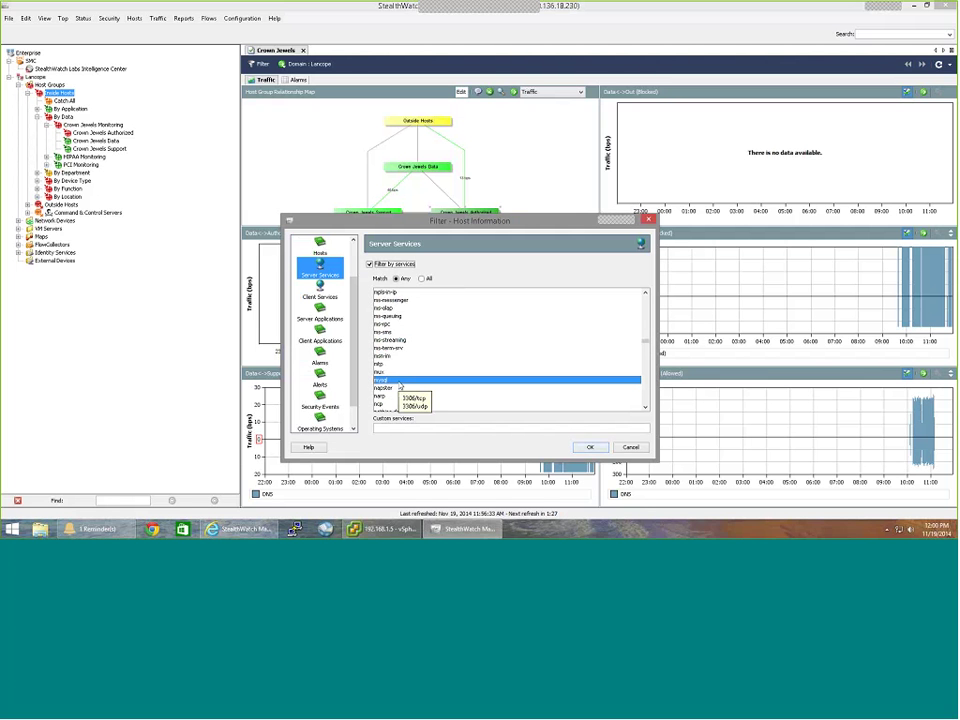
Apply the mysql filter to list hosts 10.252.0.10 and 10.252.6.15.
left_click(590, 447)
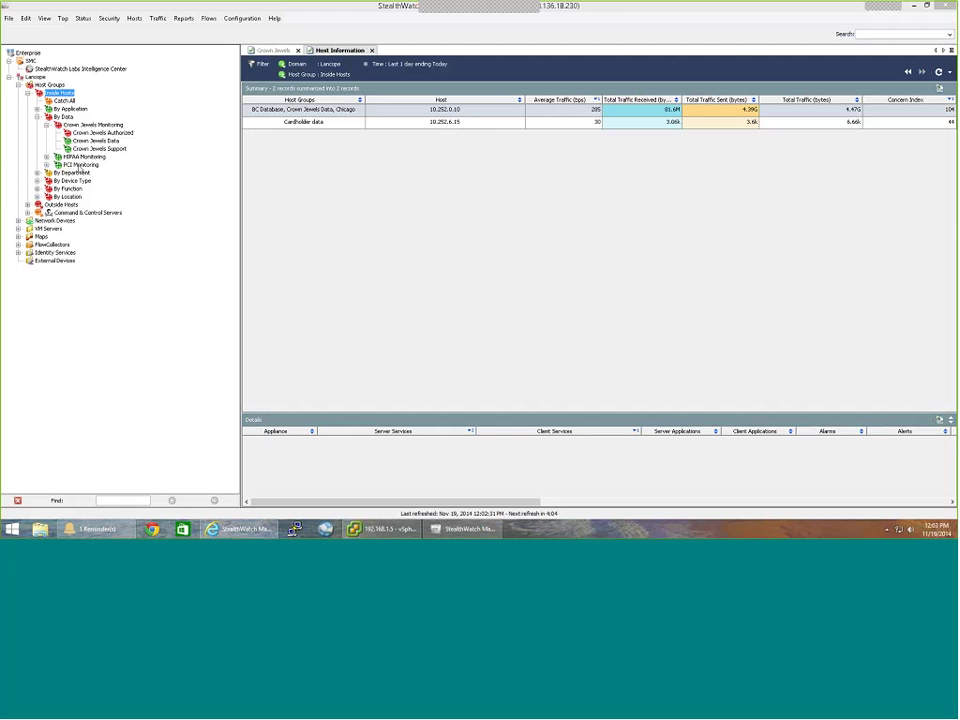
Open the Crown Jewel Map in edit mode and nudge the Crown Jewels Data node slightly.
double_click(29, 236)
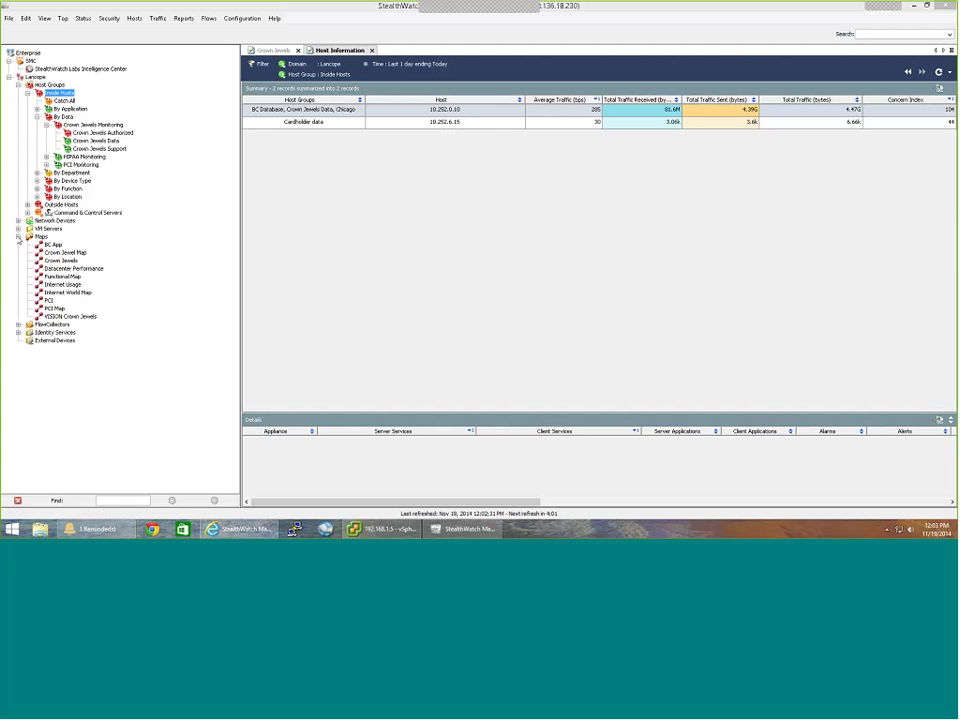
double_click(74, 254)
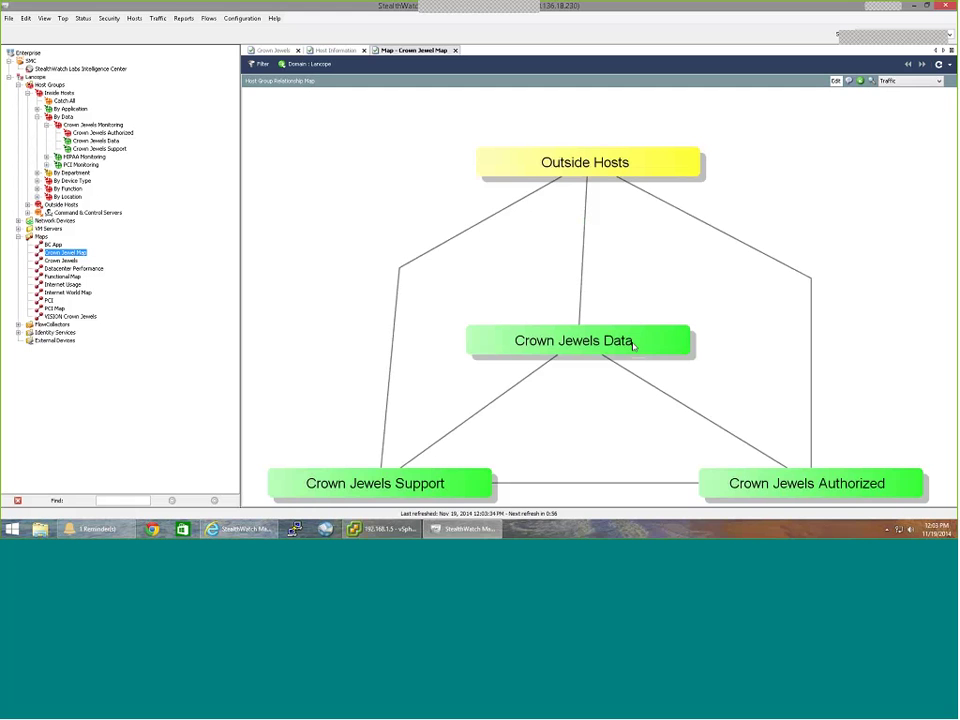
left_click(574, 344)
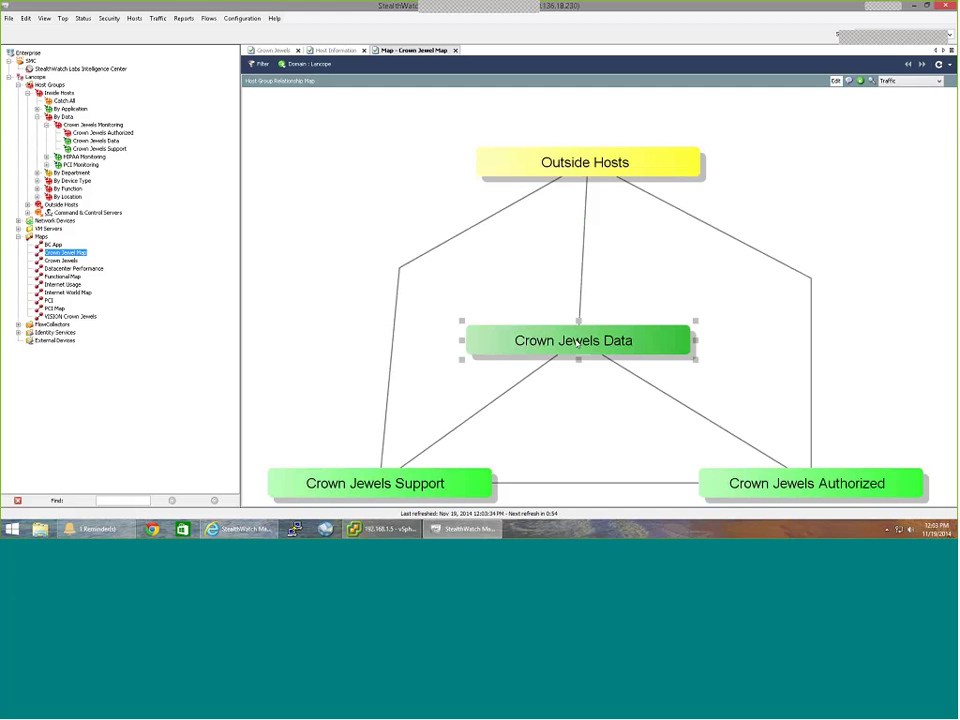
left_click(836, 80)
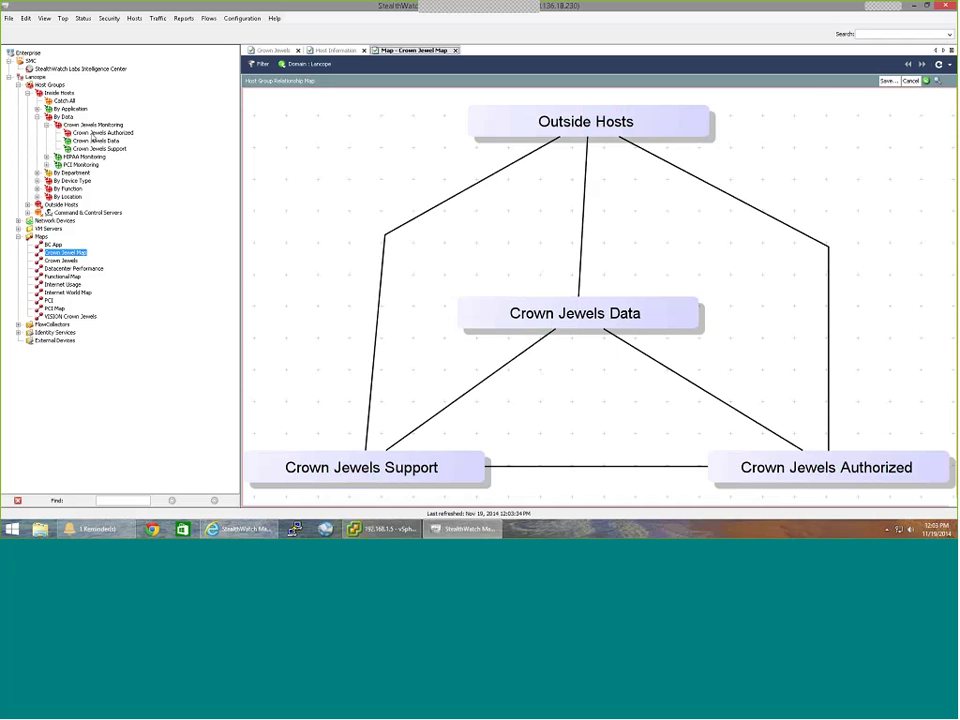
left_click(540, 316)
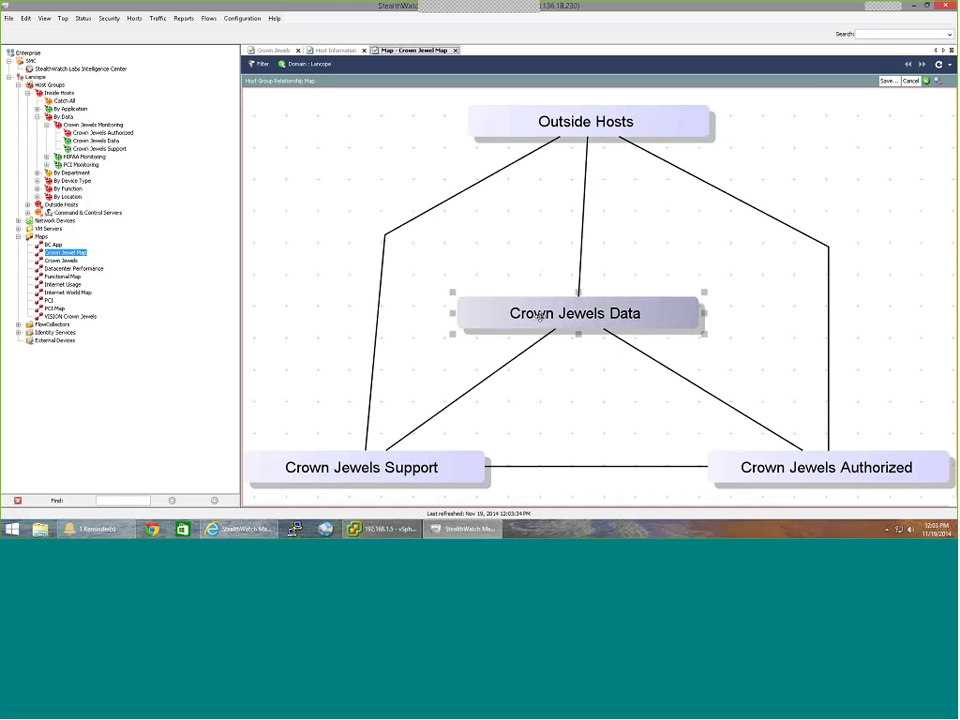
left_click_drag(540, 316, 545, 321)
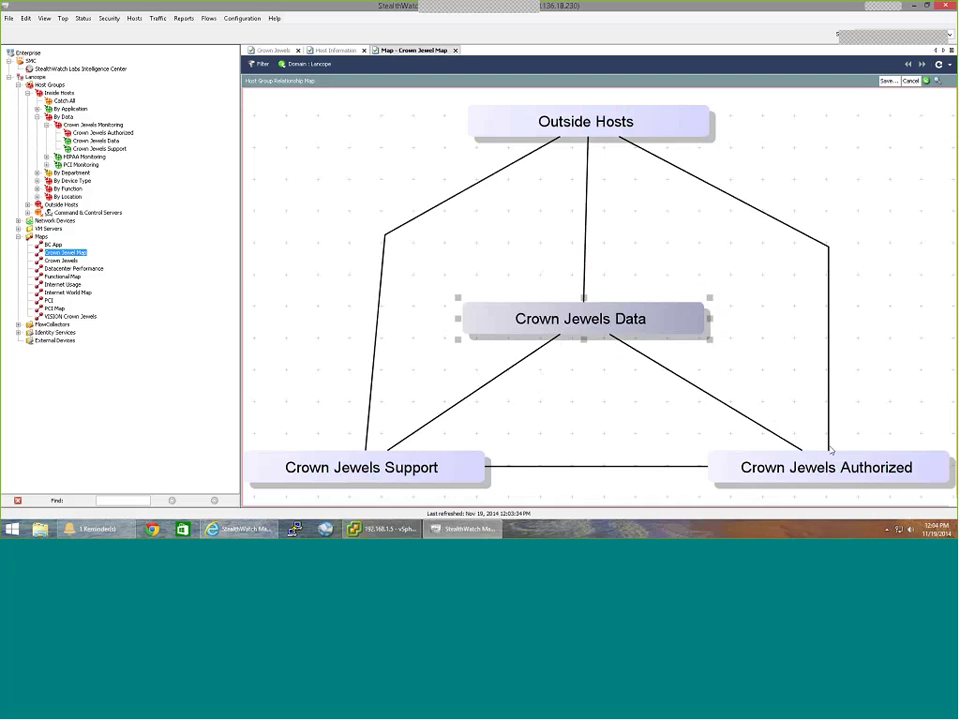
Inspect the map's nodes and the Outside Hosts and Data–Authorized links.
left_click(830, 455)
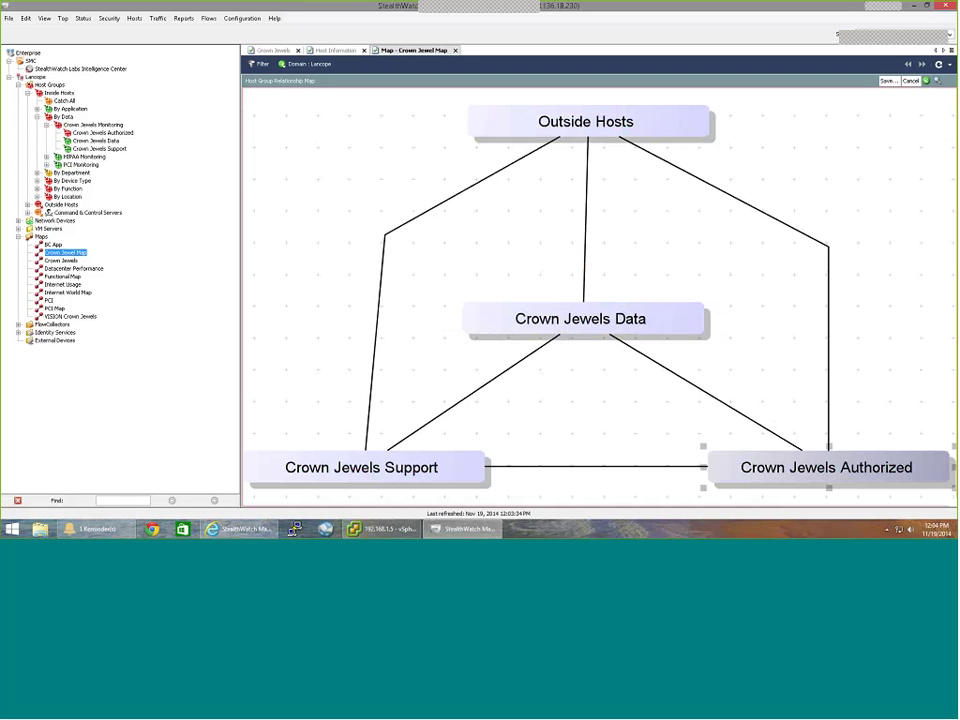
left_click(590, 125)
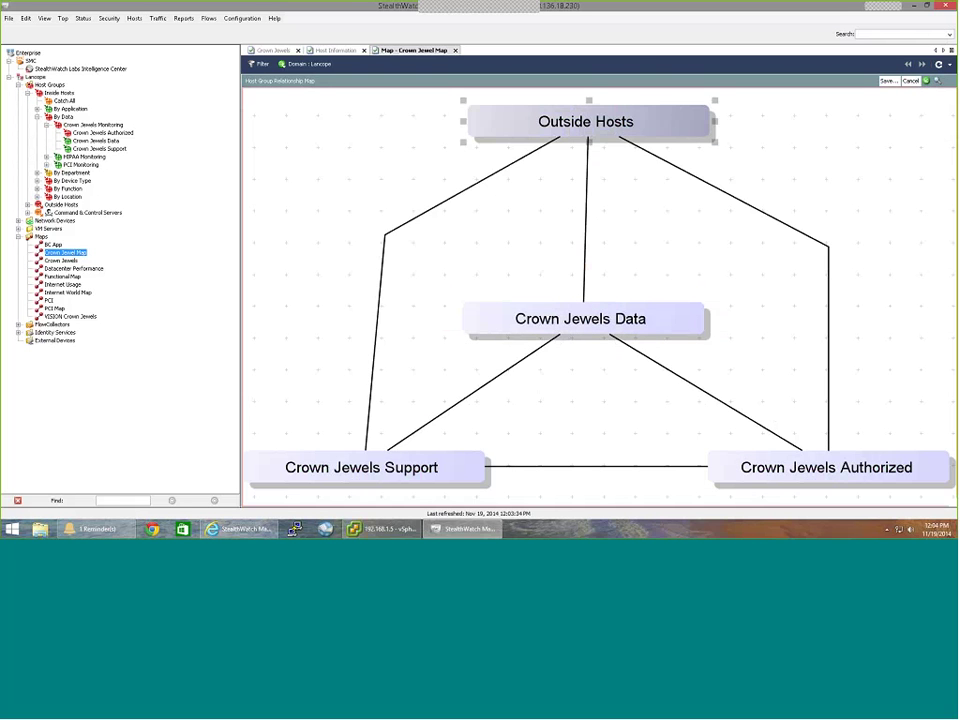
left_click(572, 314)
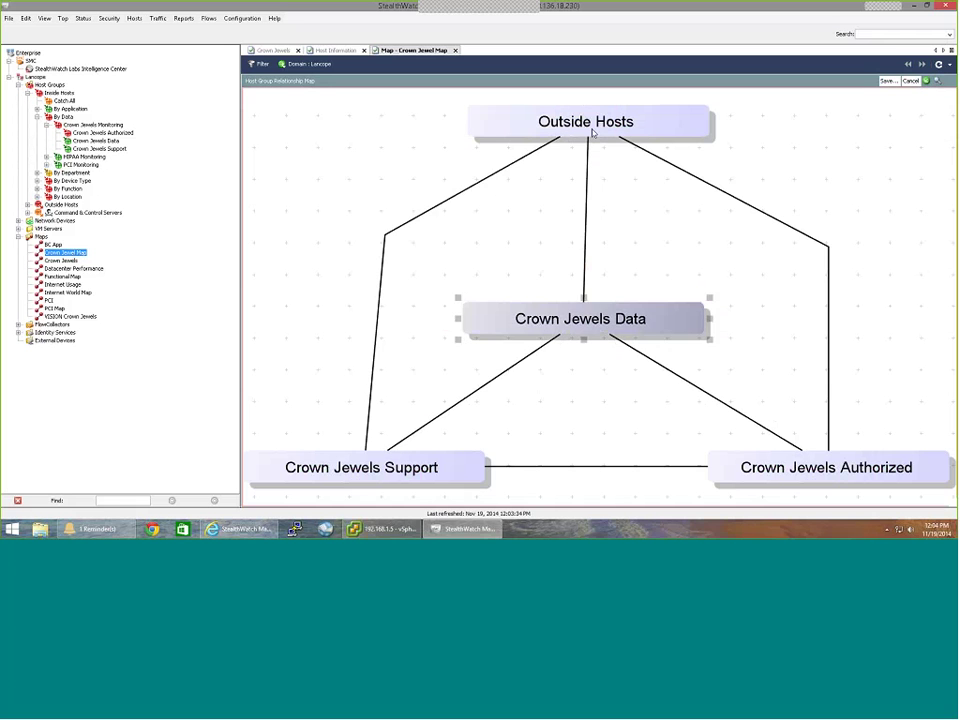
left_click(679, 169)
left_click(587, 196)
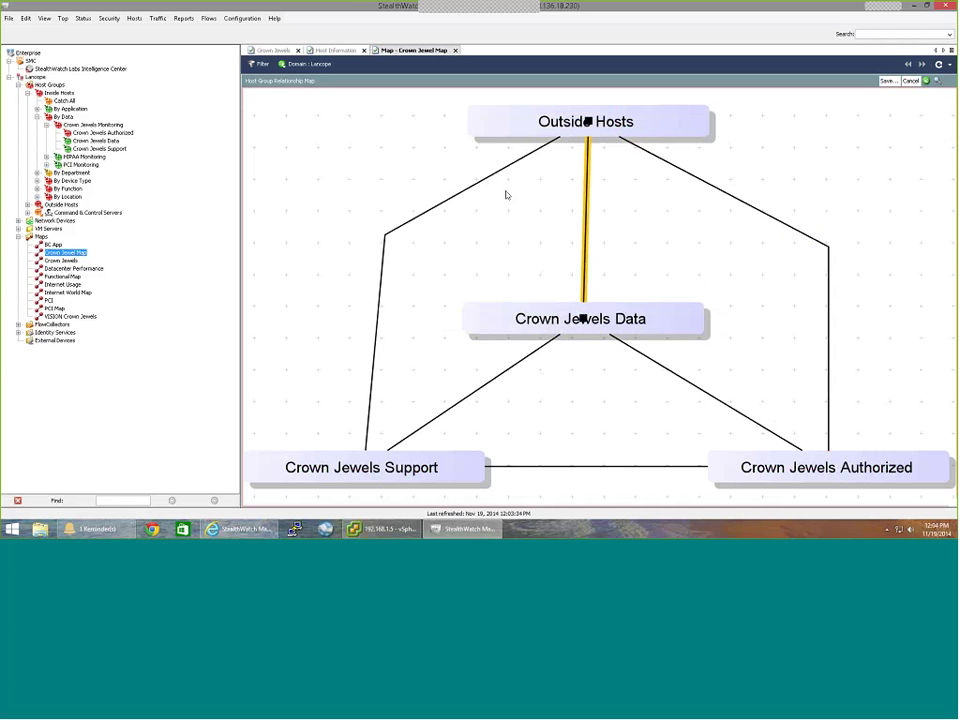
left_click(473, 191)
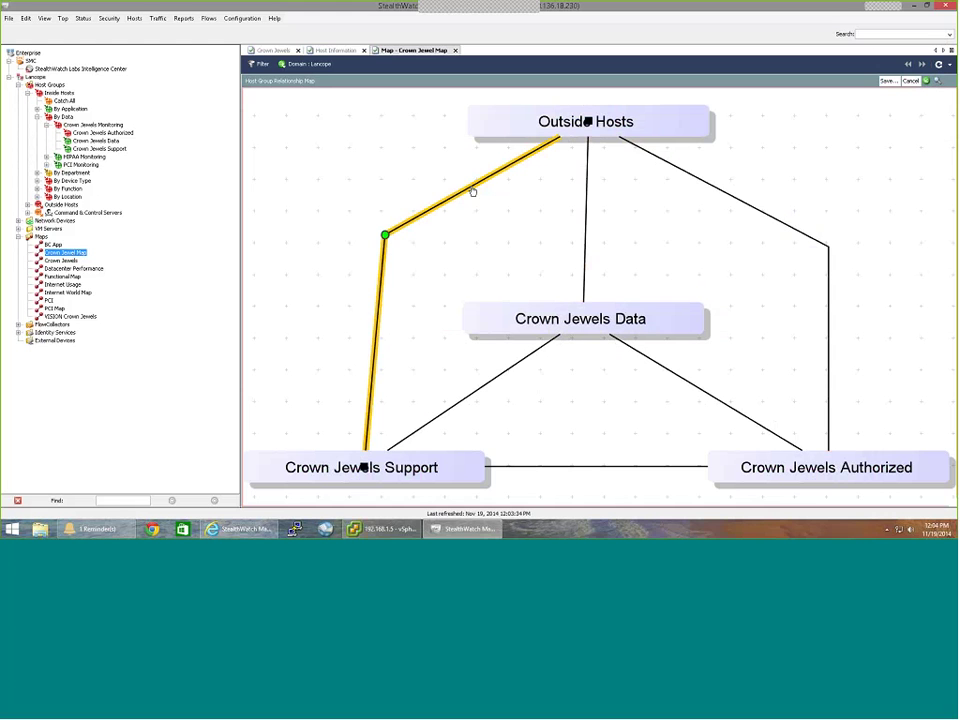
left_click(670, 374)
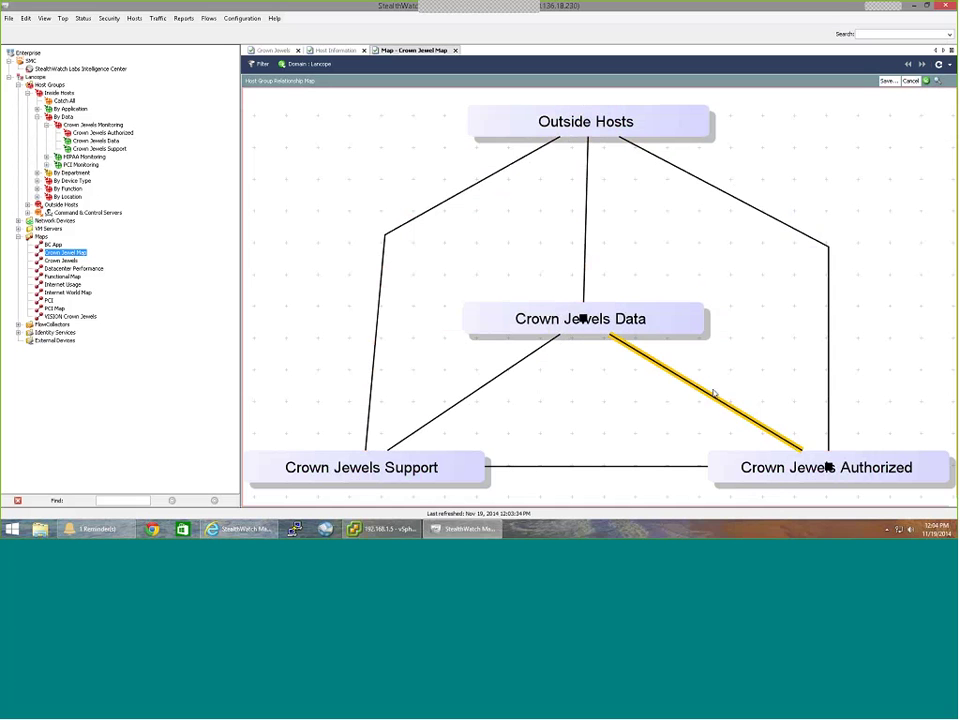
left_click(711, 431)
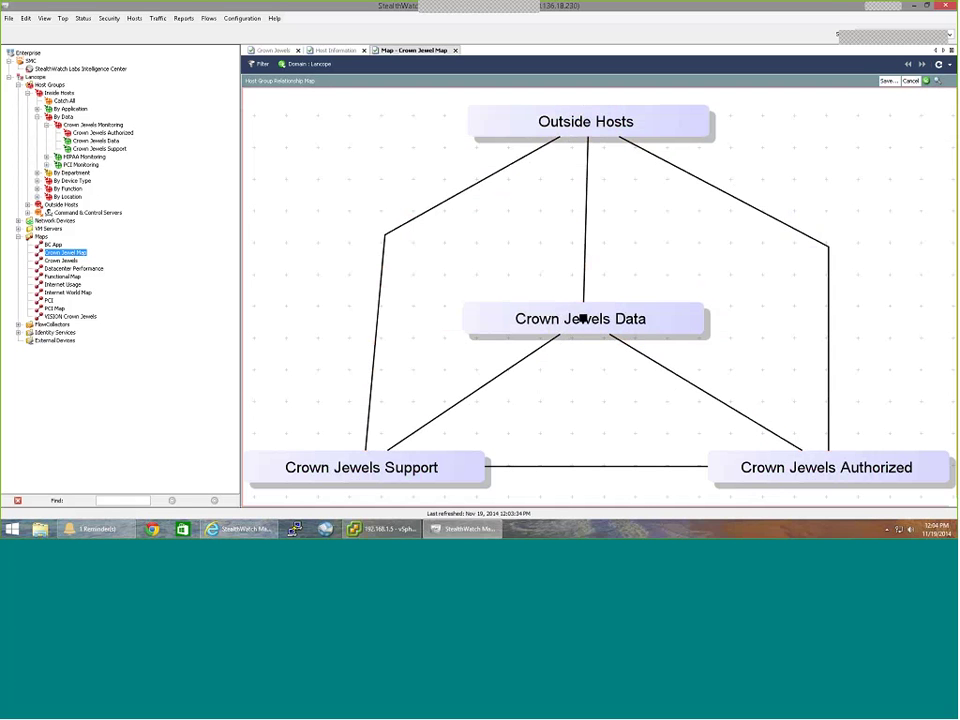
Open the alarm policy for the Crown Jewels Data–Authorized relationship.
right_click(700, 394)
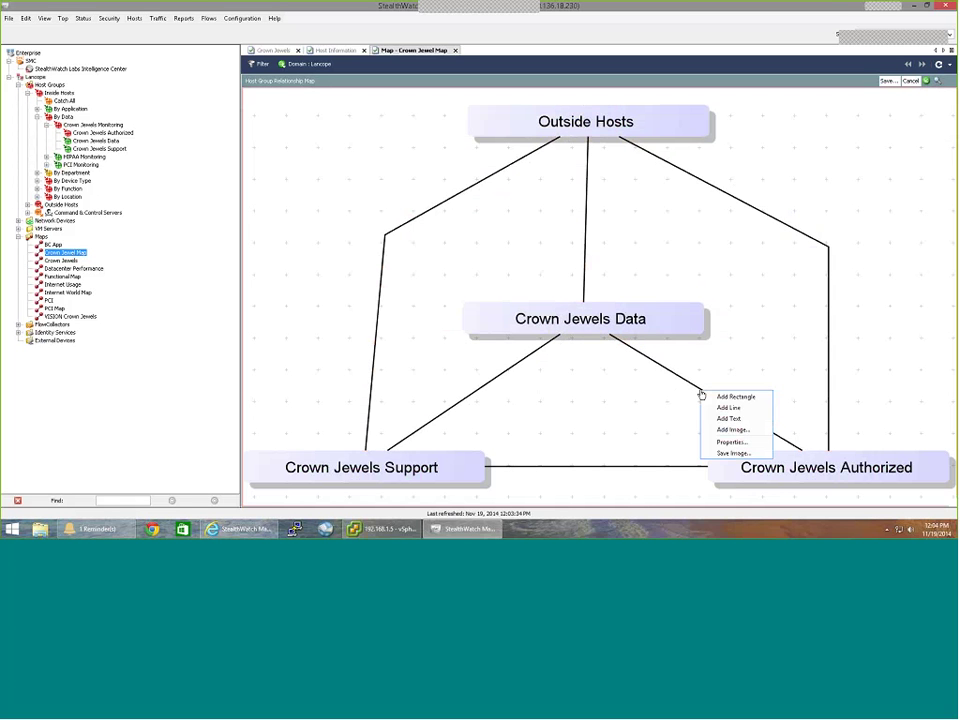
left_click(701, 394)
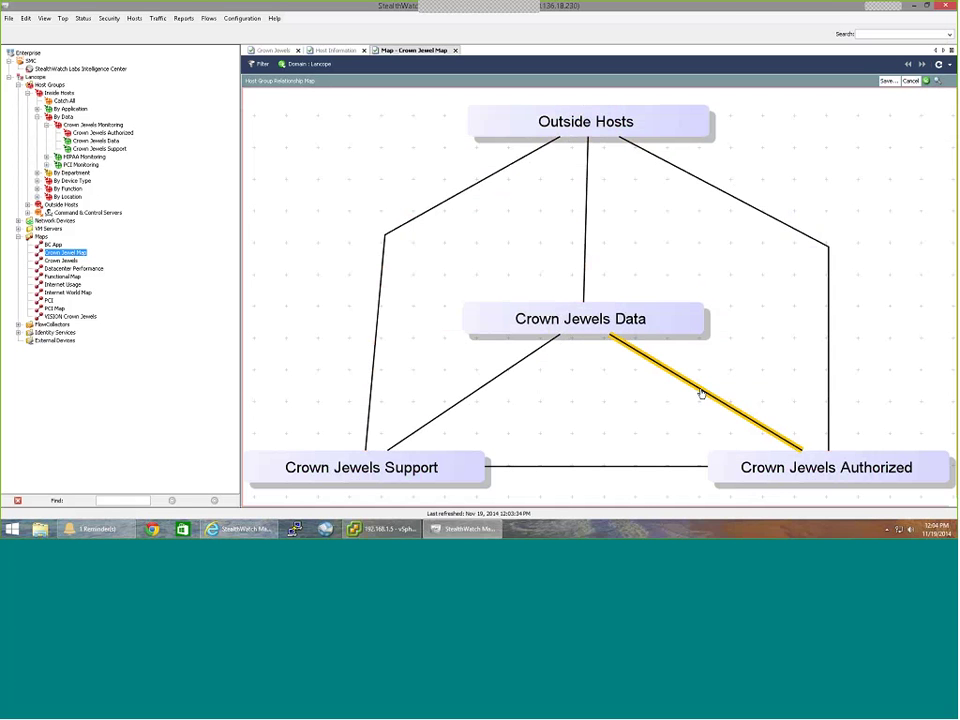
right_click(701, 394)
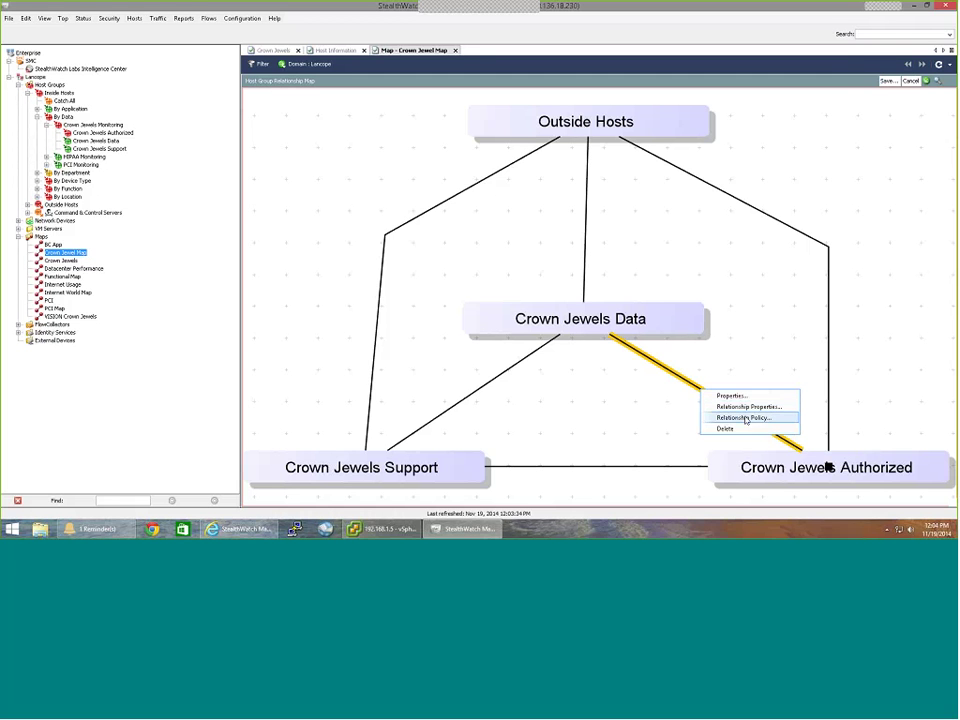
left_click(745, 419)
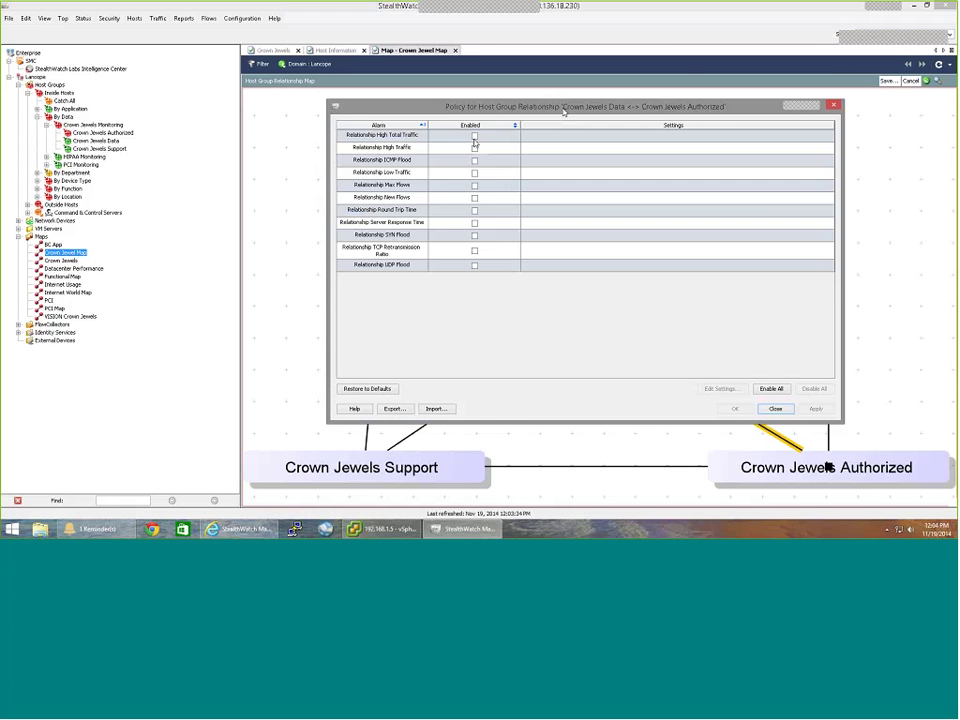
Toggle the High Total Traffic, High Traffic, Max Flows, New Flows and TCP Retransmission alarms.
left_click(472, 140)
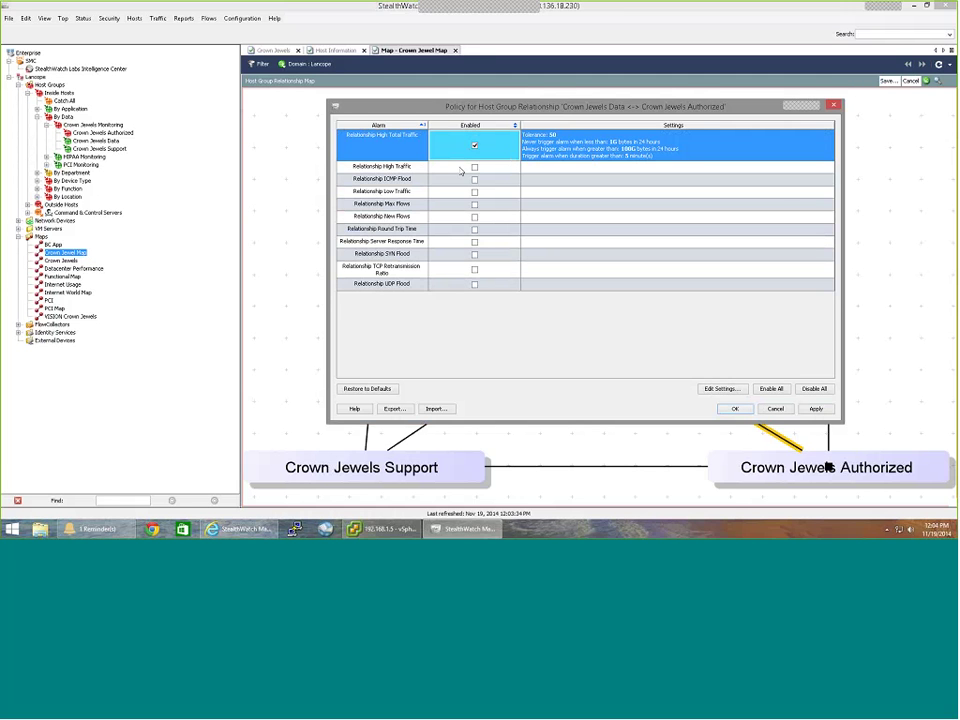
left_click(474, 168)
left_click(475, 176)
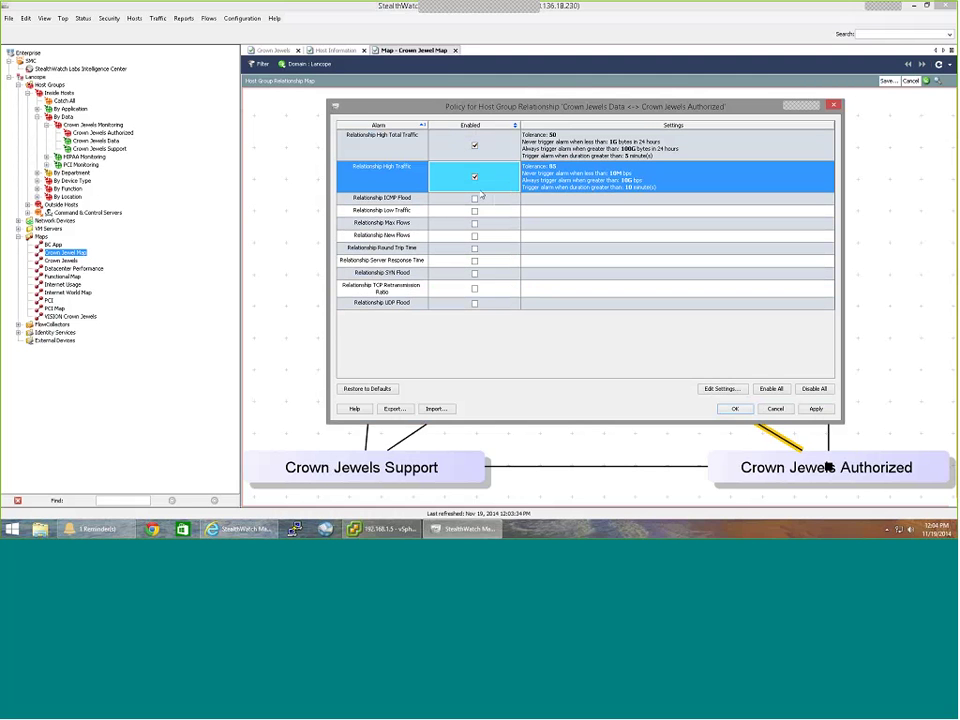
left_click(474, 222)
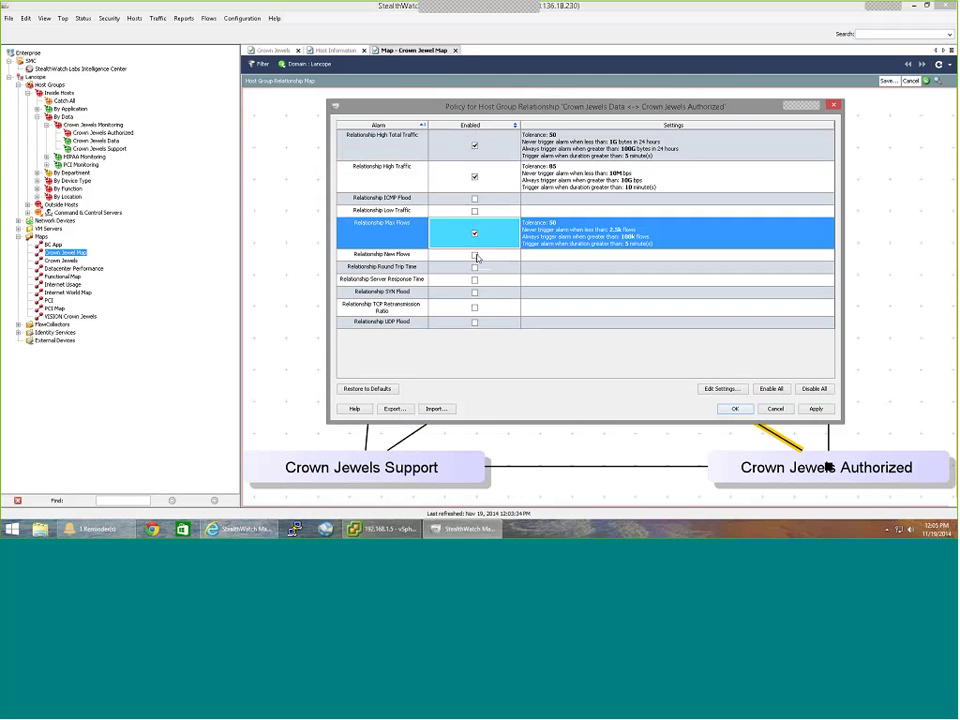
left_click(475, 255)
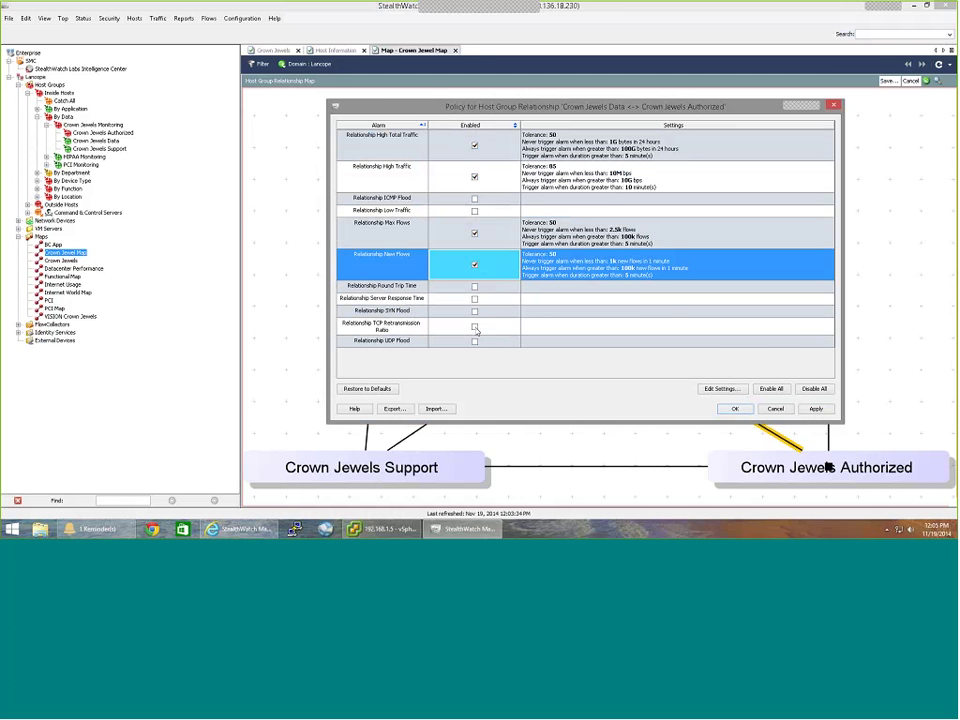
left_click(475, 328)
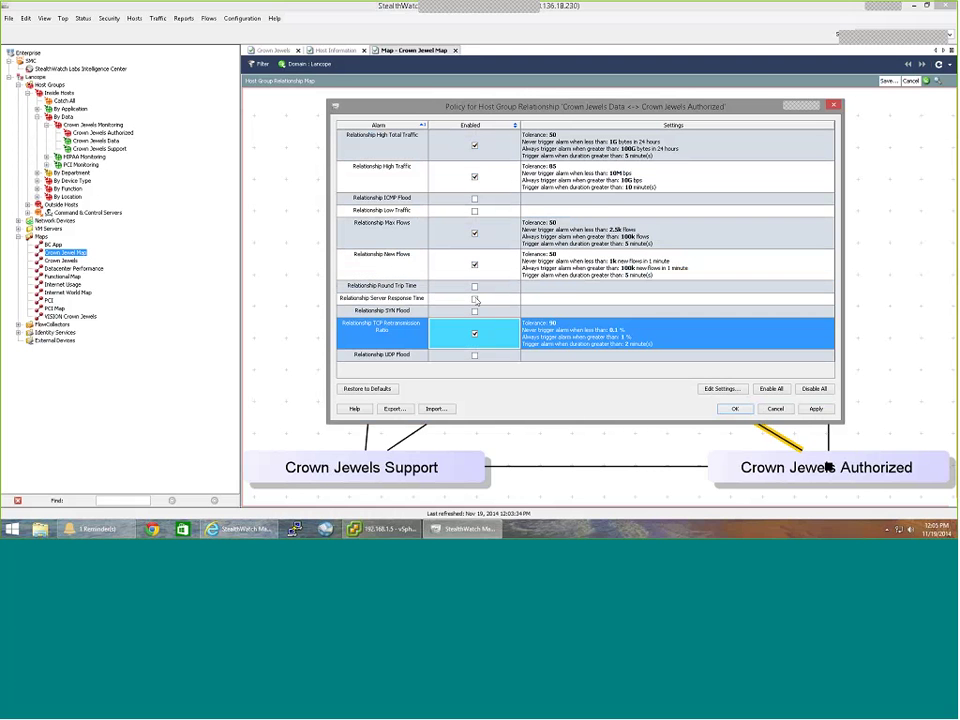
Enable the Server Response Time, Round Trip Time and SYN Flood alarms and apply the policy.
left_click(475, 299)
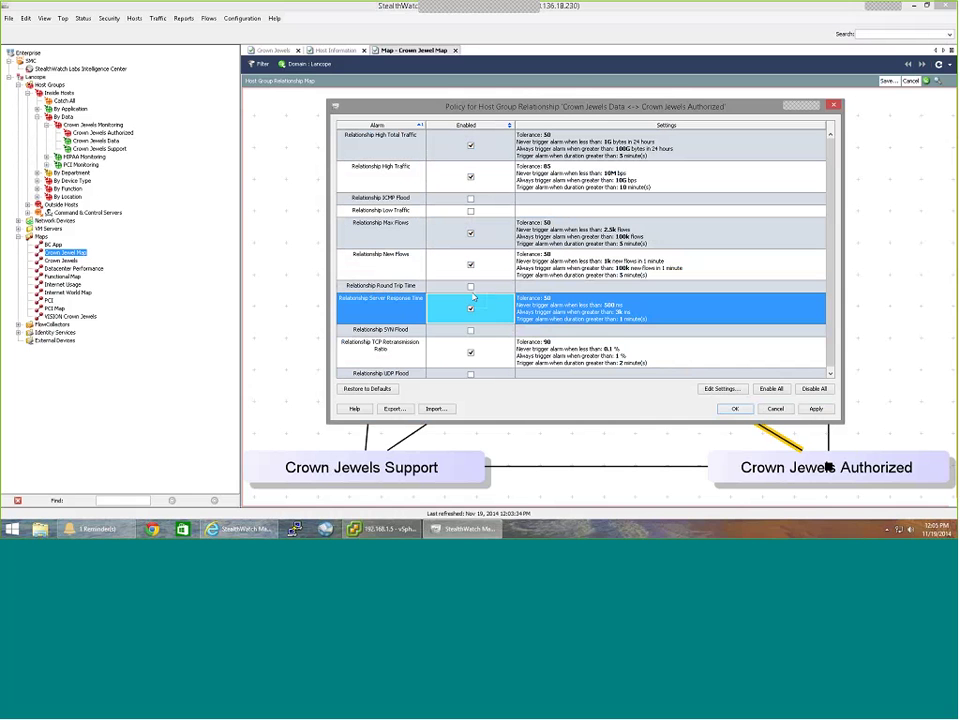
left_click(474, 288)
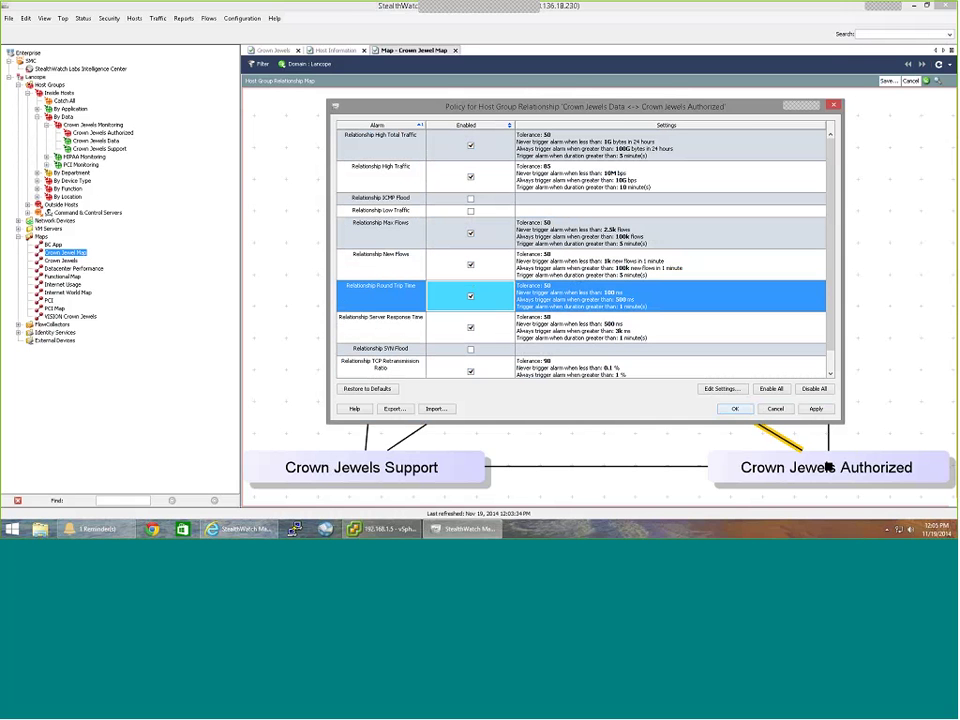
left_click(471, 349)
scroll(491, 334, "down", 1)
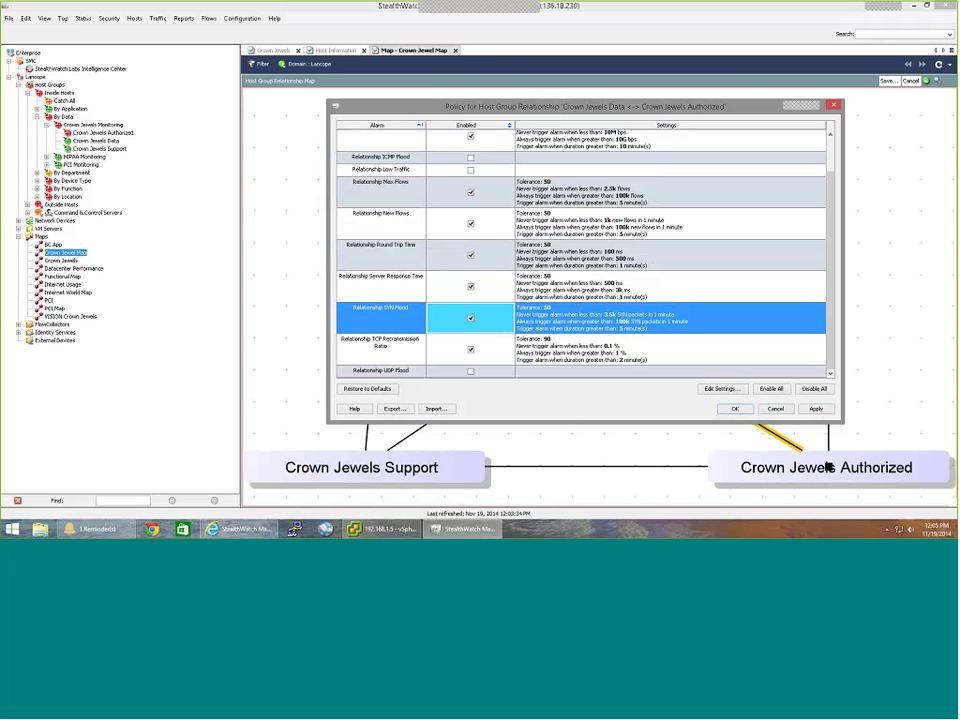
left_click(471, 372)
left_click(734, 408)
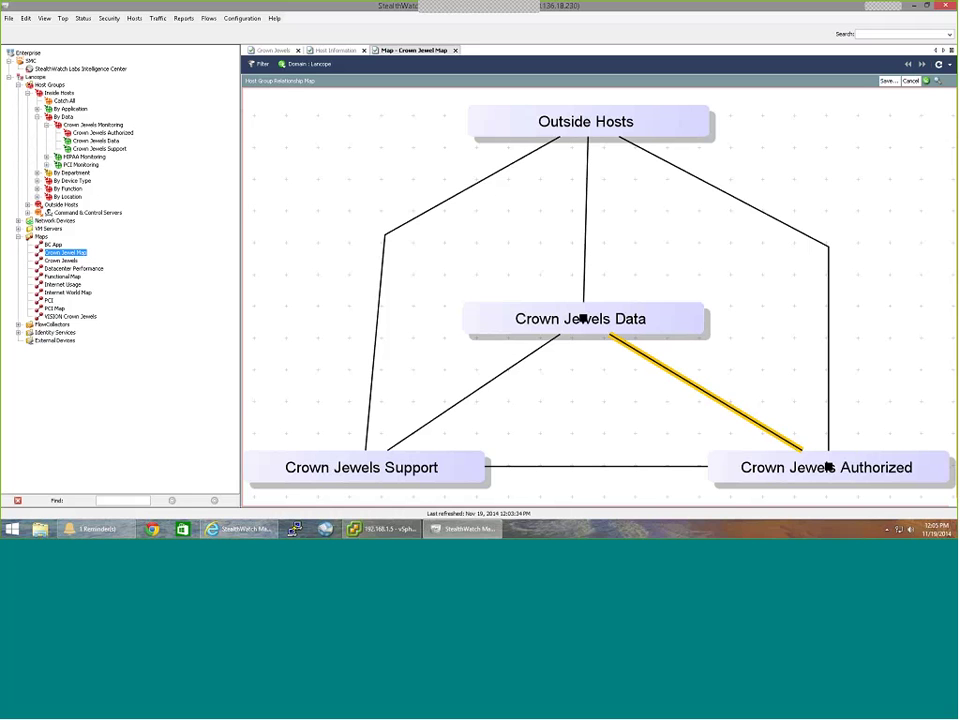
Discard the map edits, close the Crown Jewel Map, and launch the web Security Insight Dashboard.
left_click(910, 81)
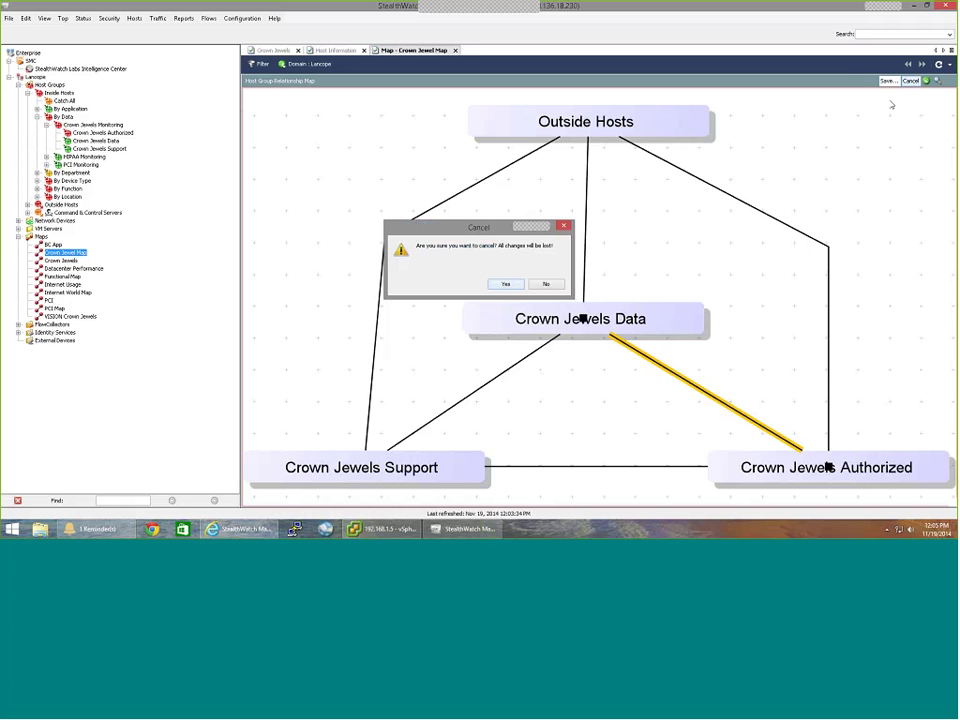
left_click(505, 284)
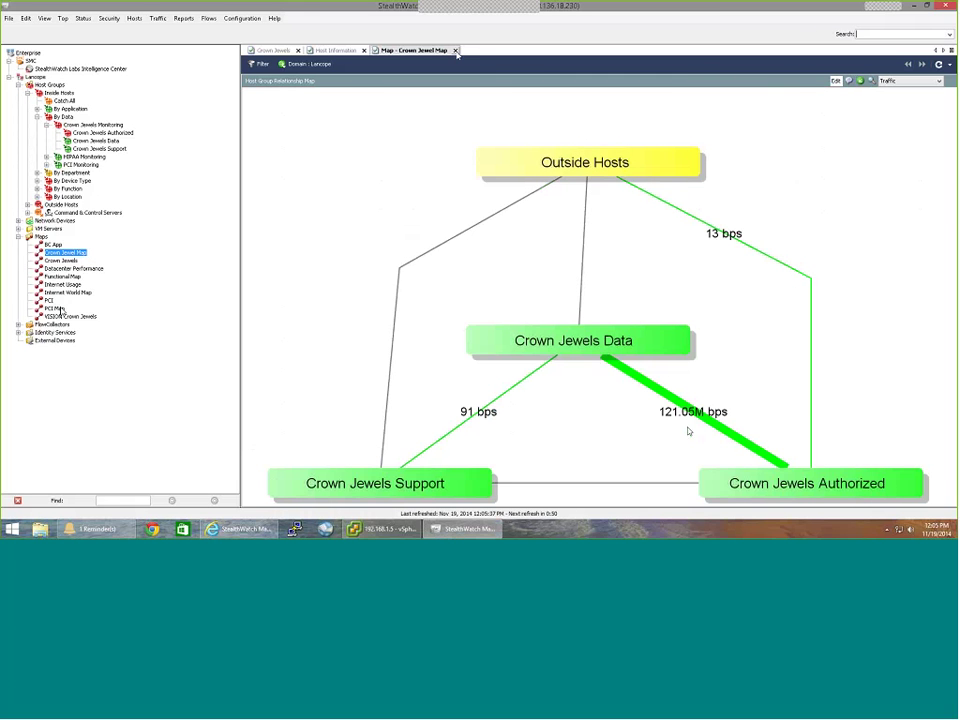
left_click(455, 50)
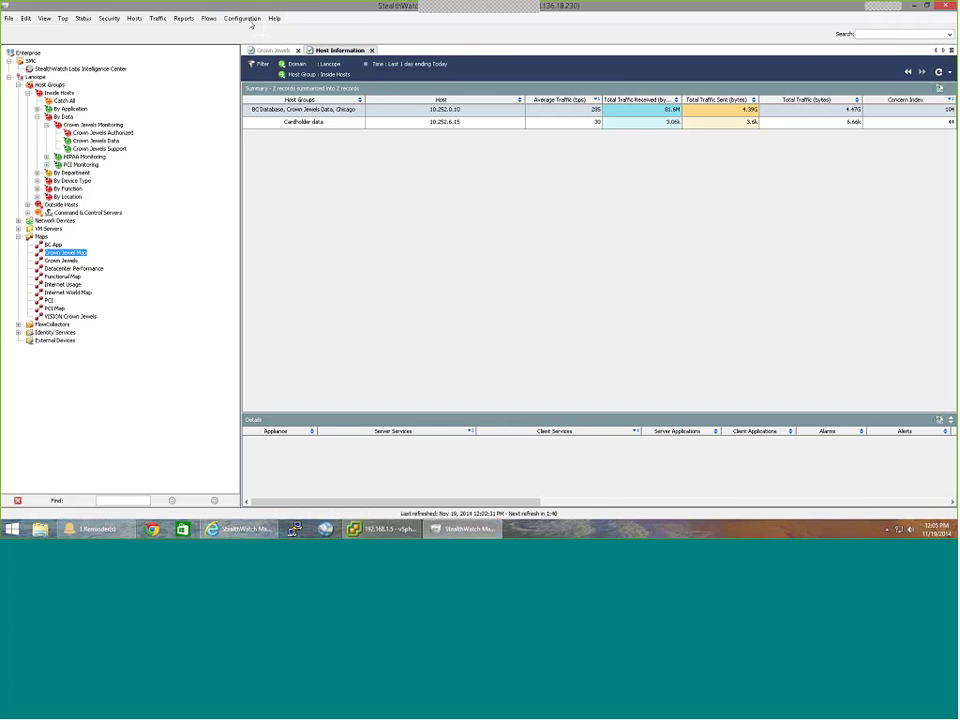
left_click(245, 18)
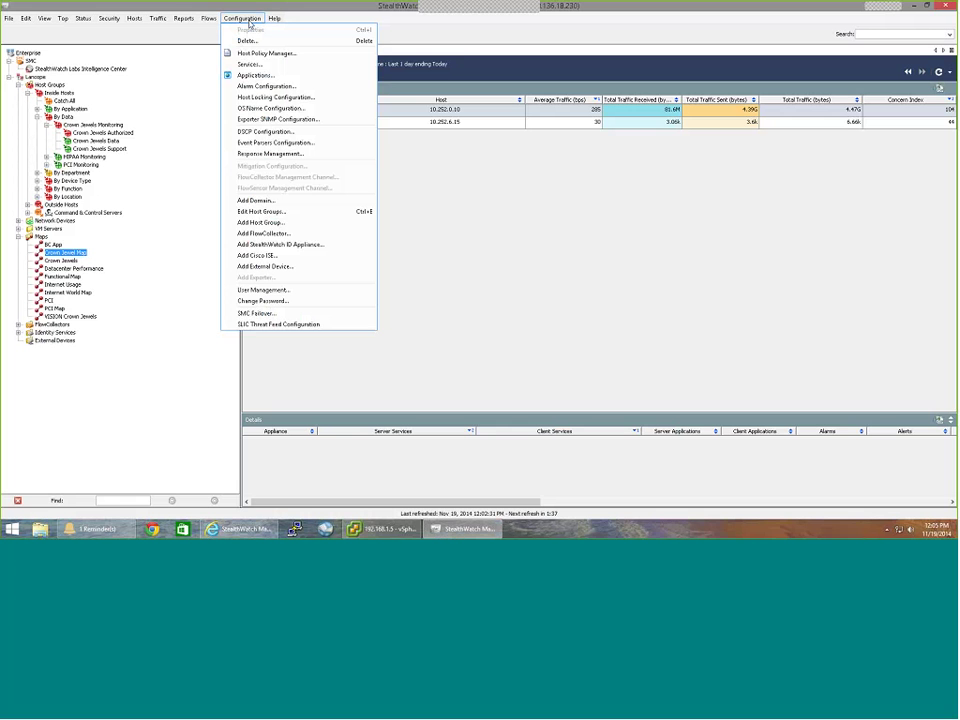
left_click(256, 75)
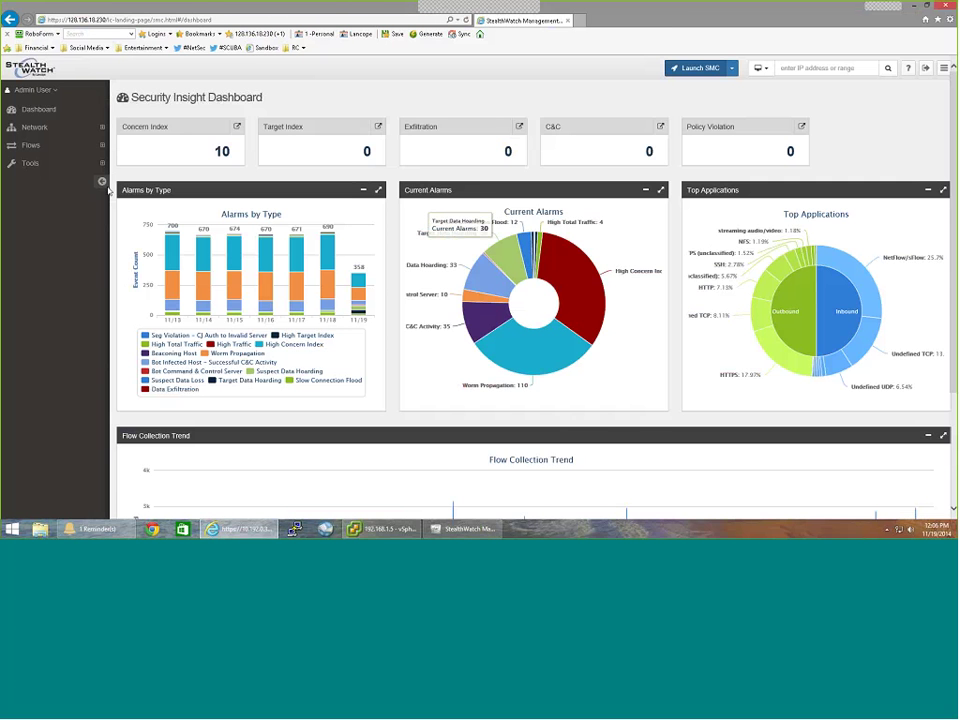
From Tools > Custom Applications, start editing the Crown Jewel Application's rule.
left_click(100, 163)
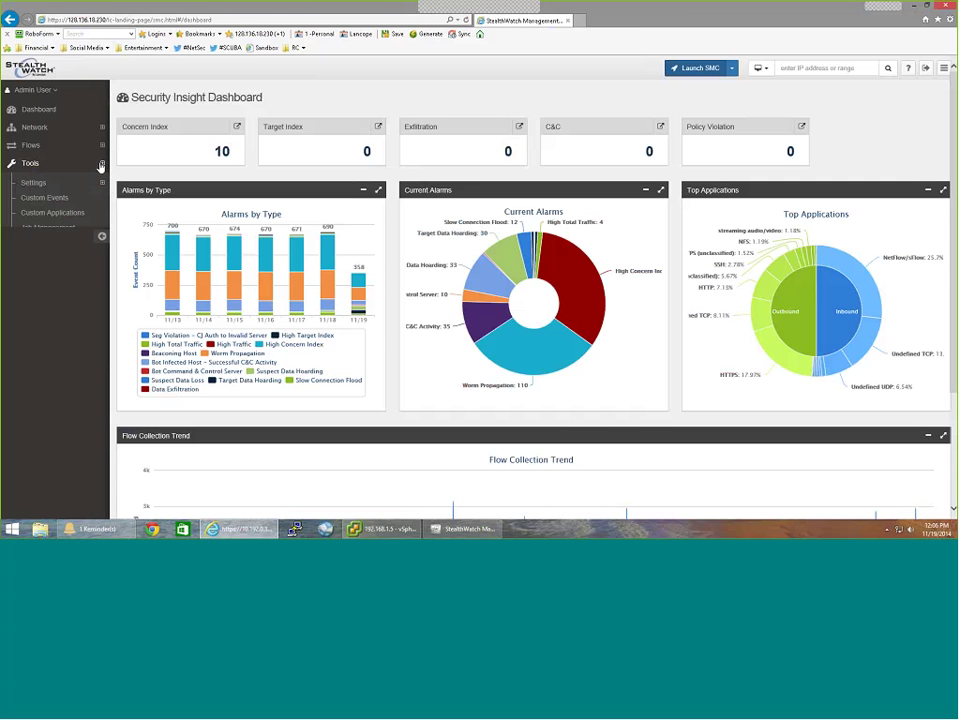
left_click(71, 215)
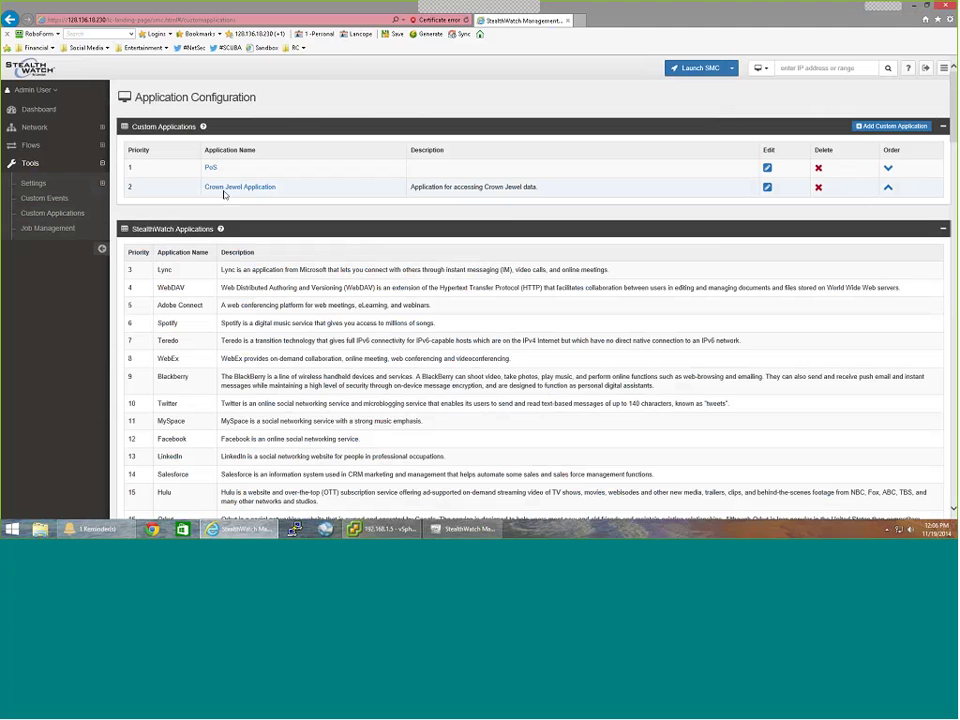
left_click(767, 188)
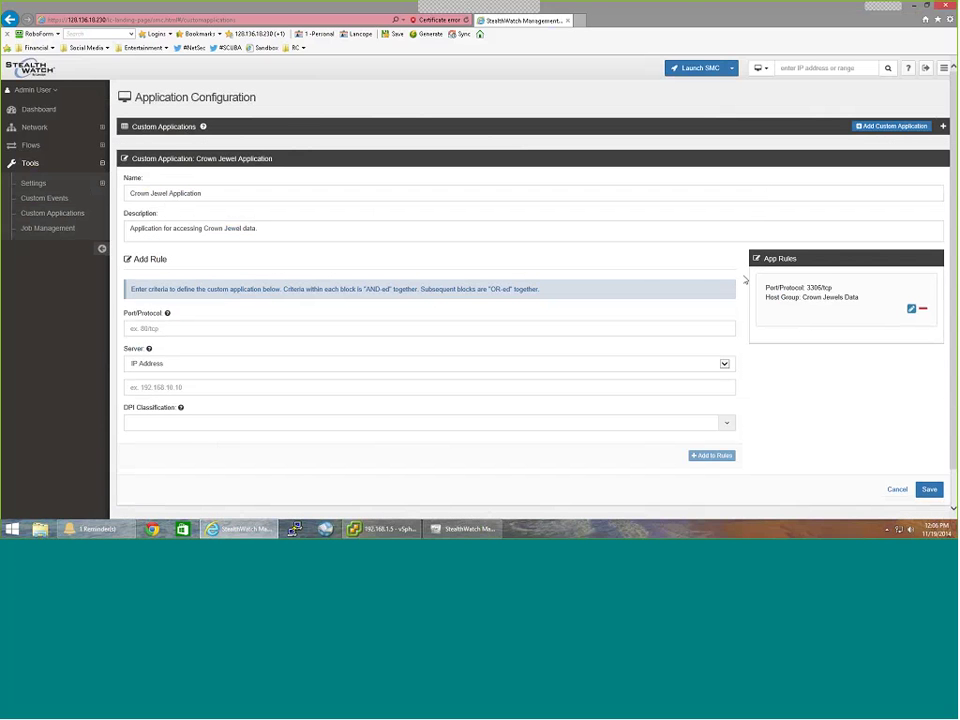
left_click(173, 330)
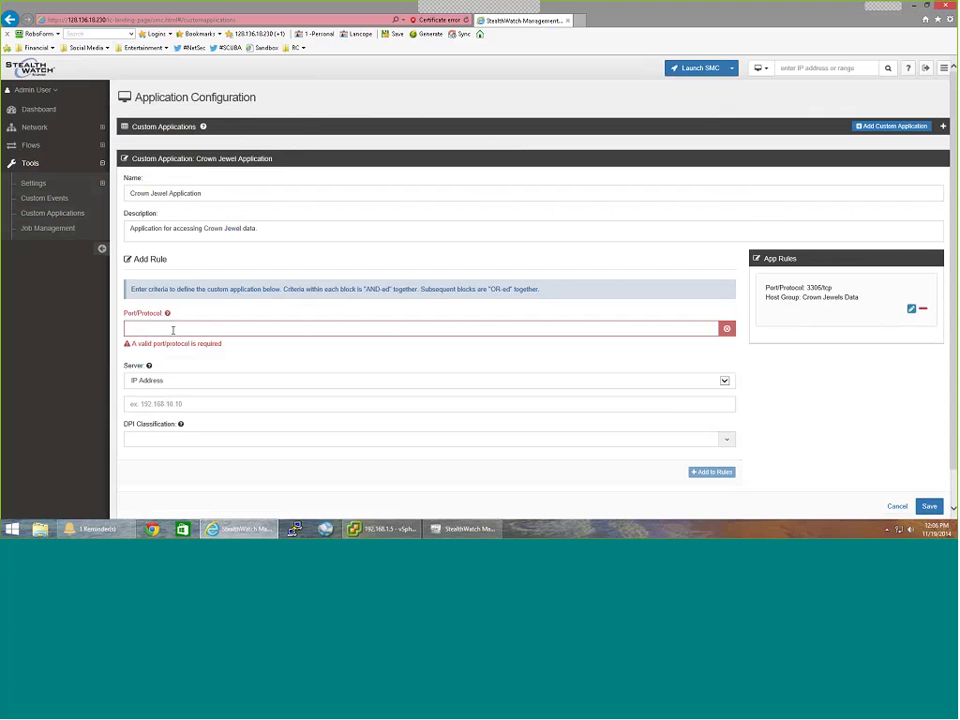
left_click(171, 404)
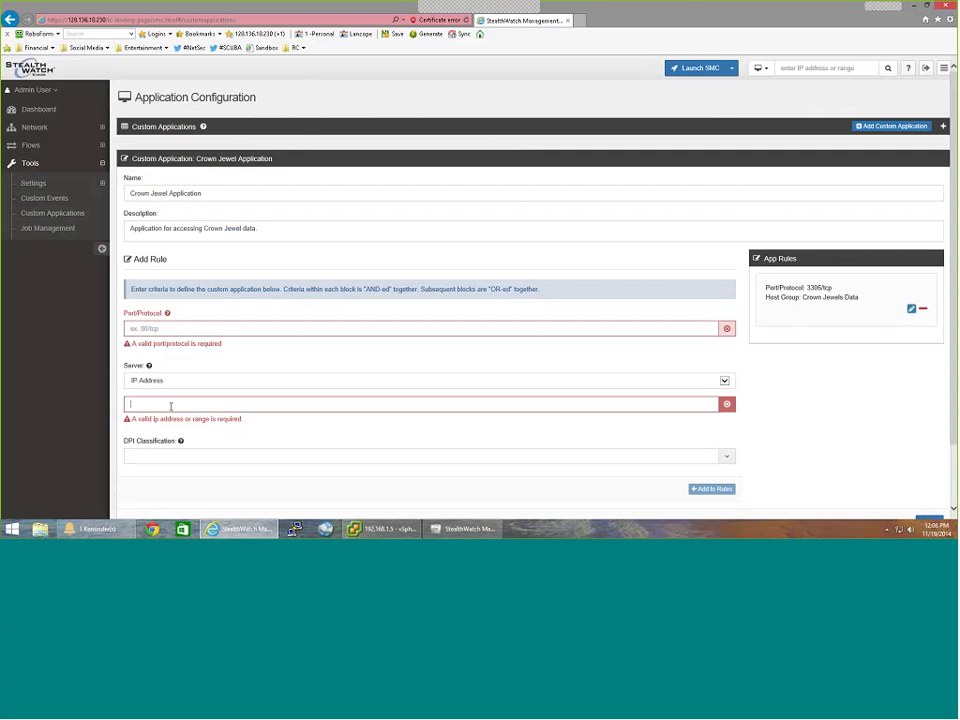
left_click(160, 405)
left_click(517, 406)
Set the rule's server to host group Inside Hosts > By Data > Crown Jewels Monitoring > Crown Jewels Data.
left_click(727, 382)
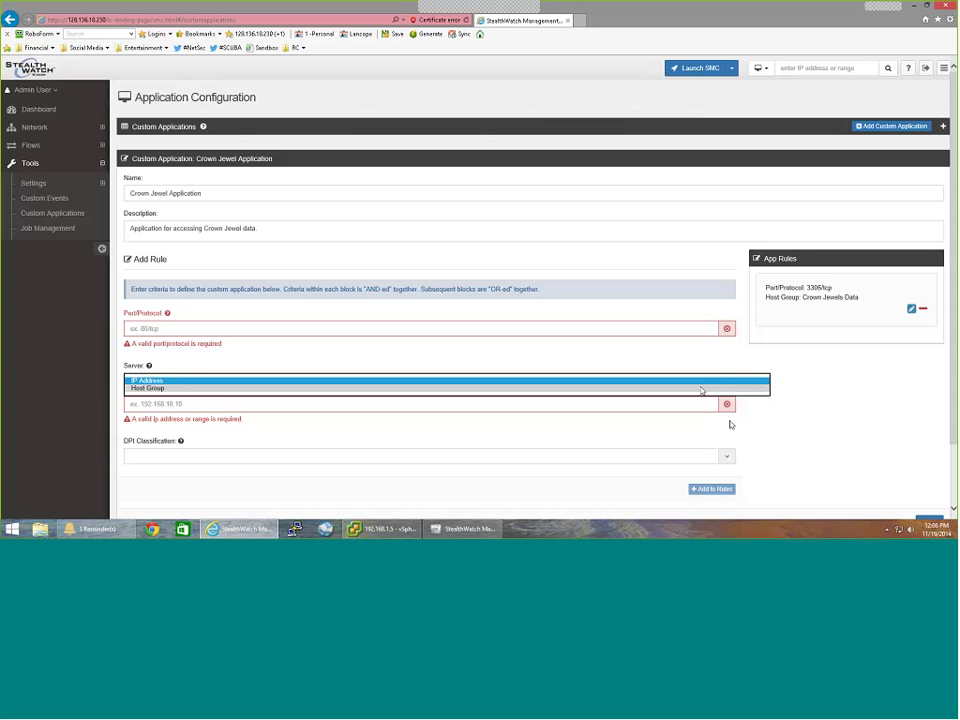
left_click(184, 388)
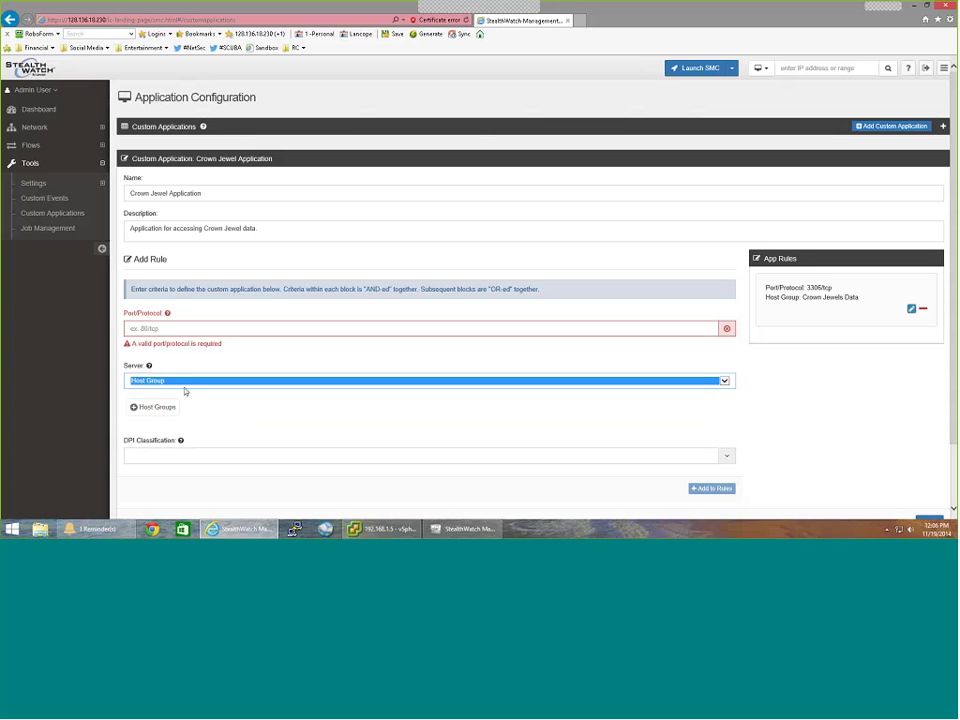
left_click(158, 409)
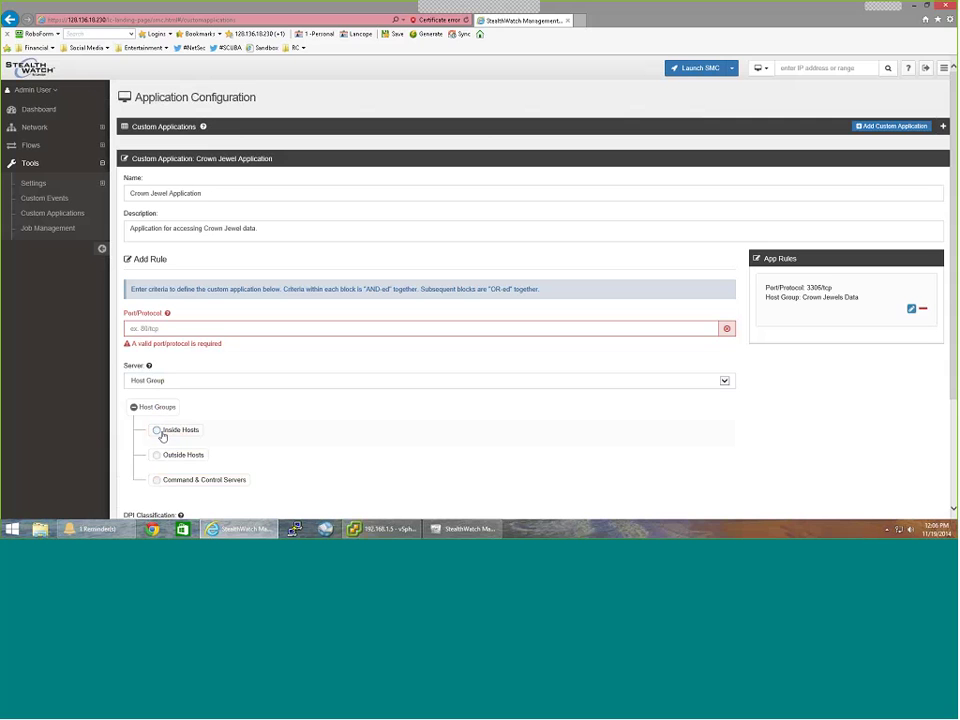
left_click(158, 431)
scroll(180, 351, "down", 3)
left_click(176, 332)
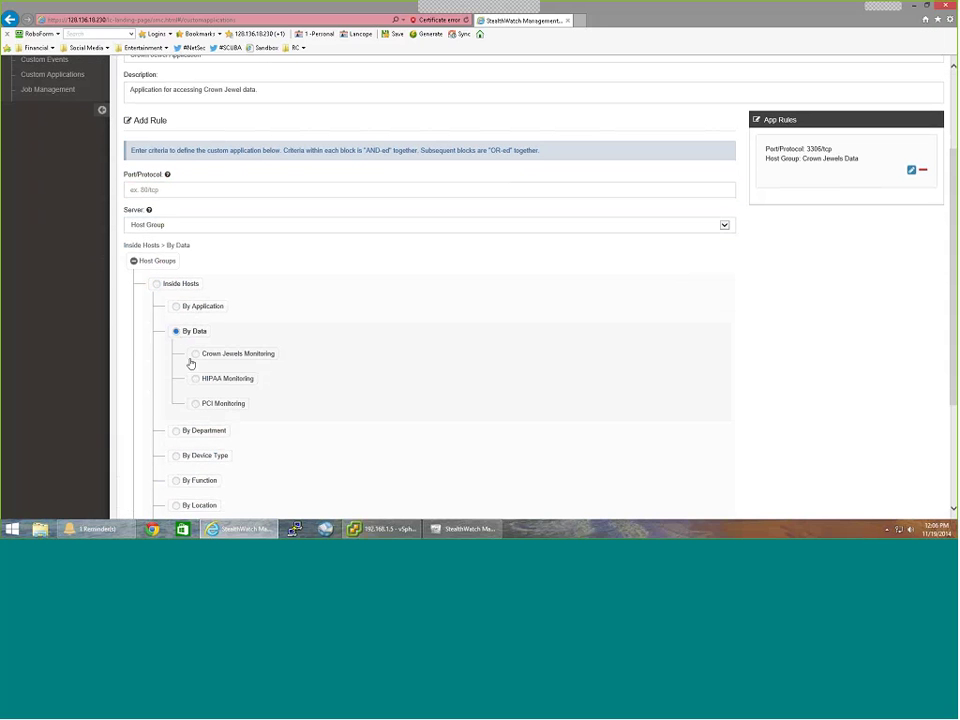
left_click(196, 355)
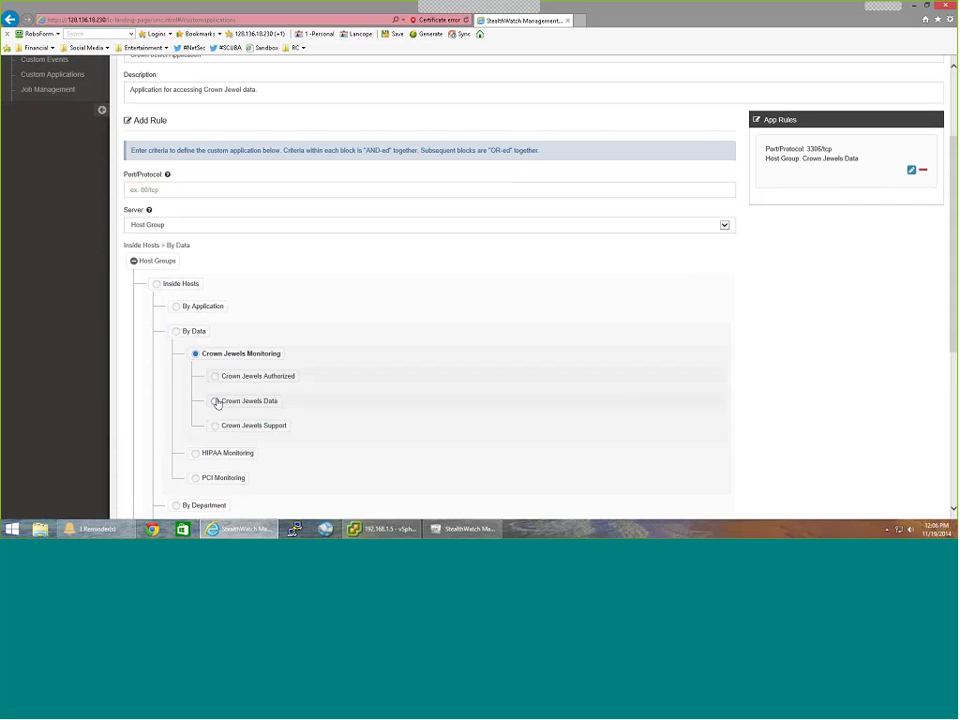
left_click(215, 401)
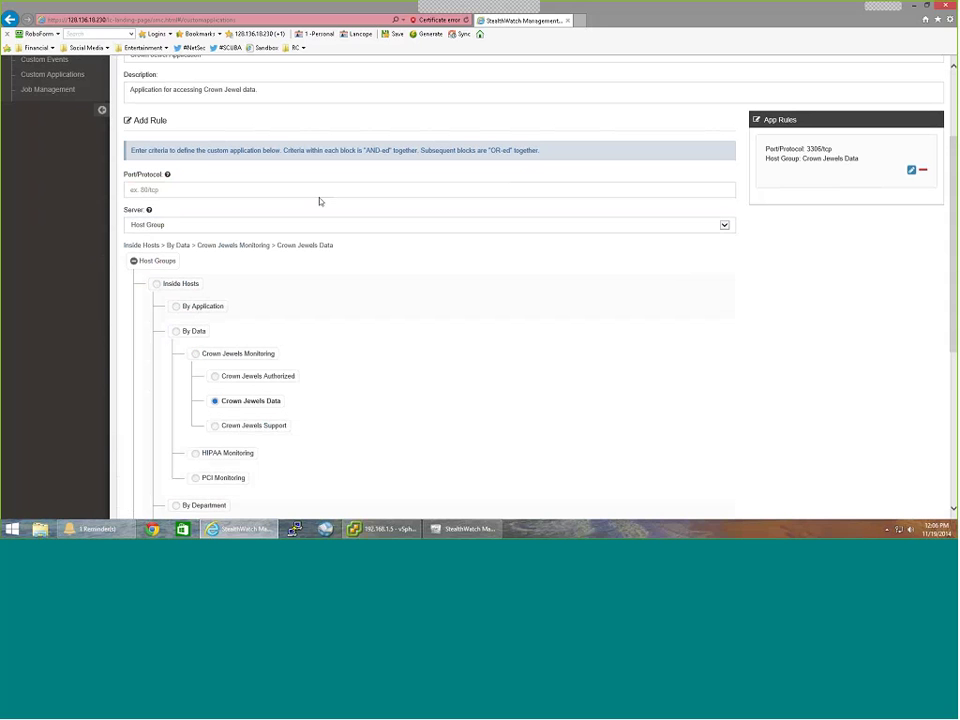
Enter 3306/tcp as the rule's port and protocol.
left_click(280, 193)
type("3")
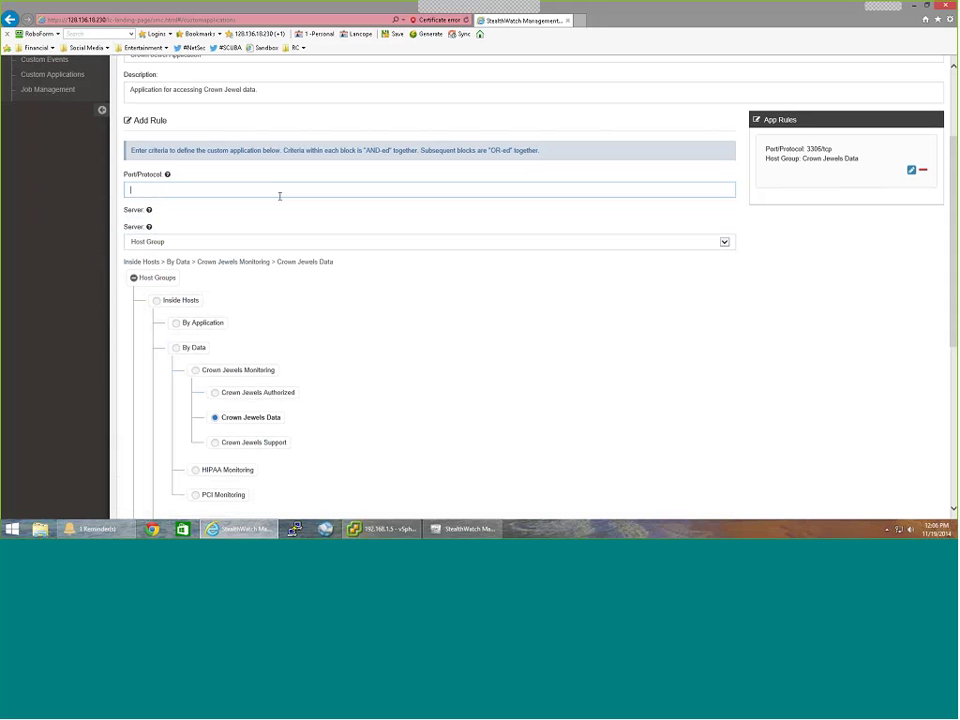
type("306")
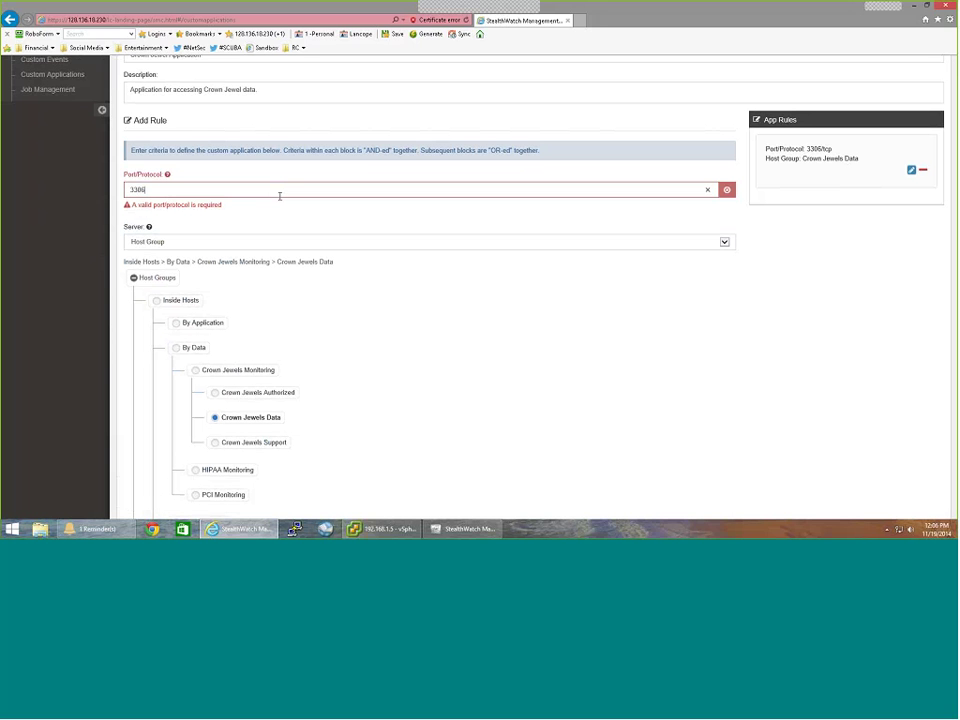
type("/tcp")
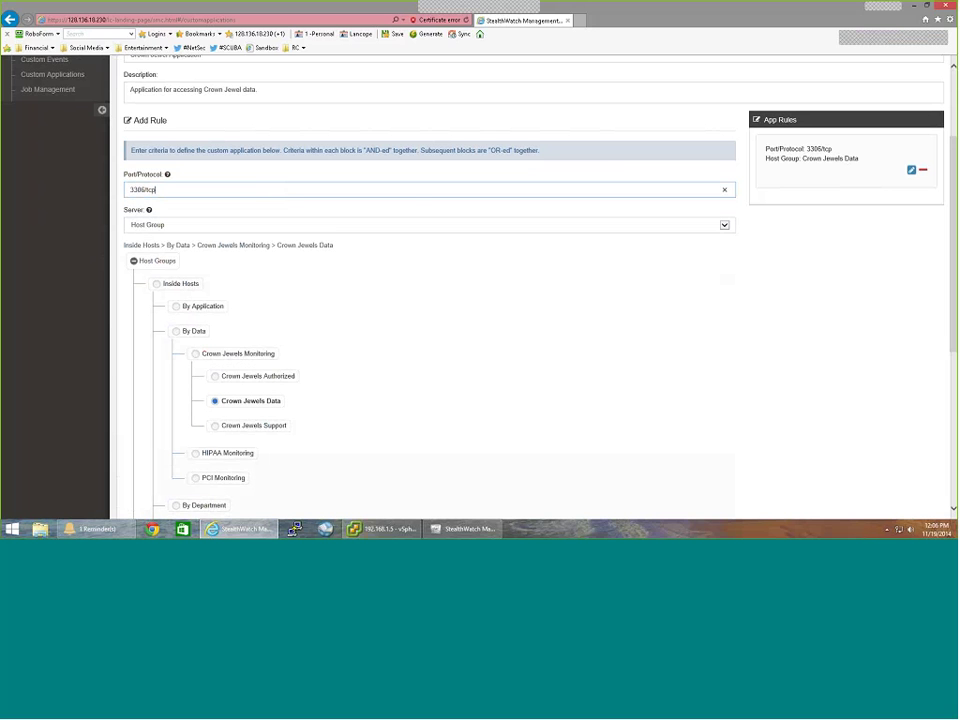
scroll(745, 334, "up", 3)
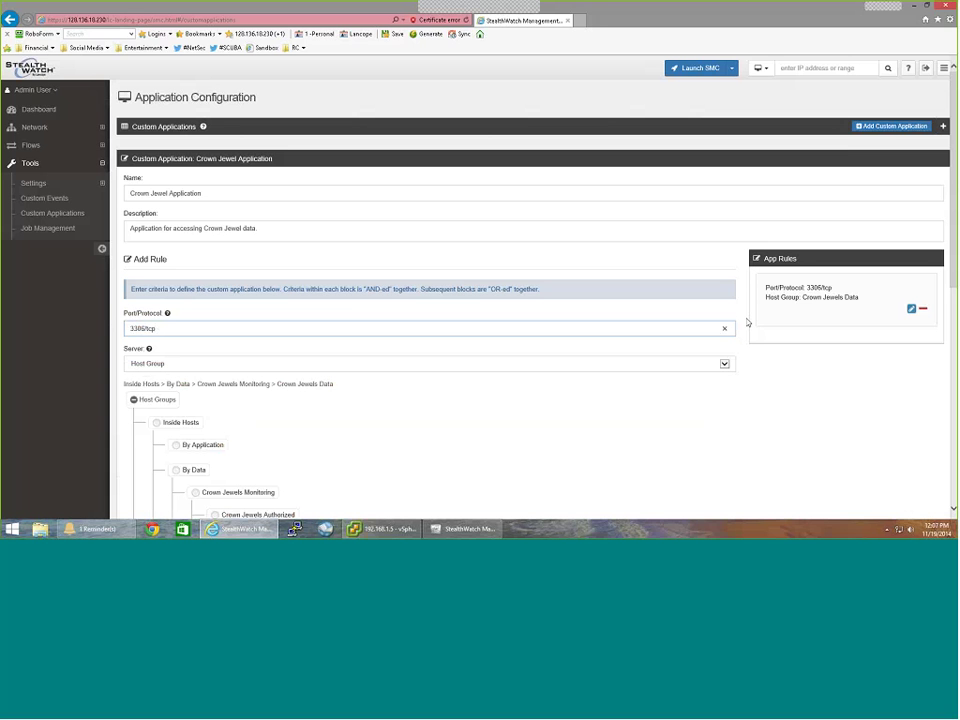
In Custom Events, review the Seg Violation - CJ Invalid App rules and cancel without changes.
left_click(62, 200)
left_click(548, 196)
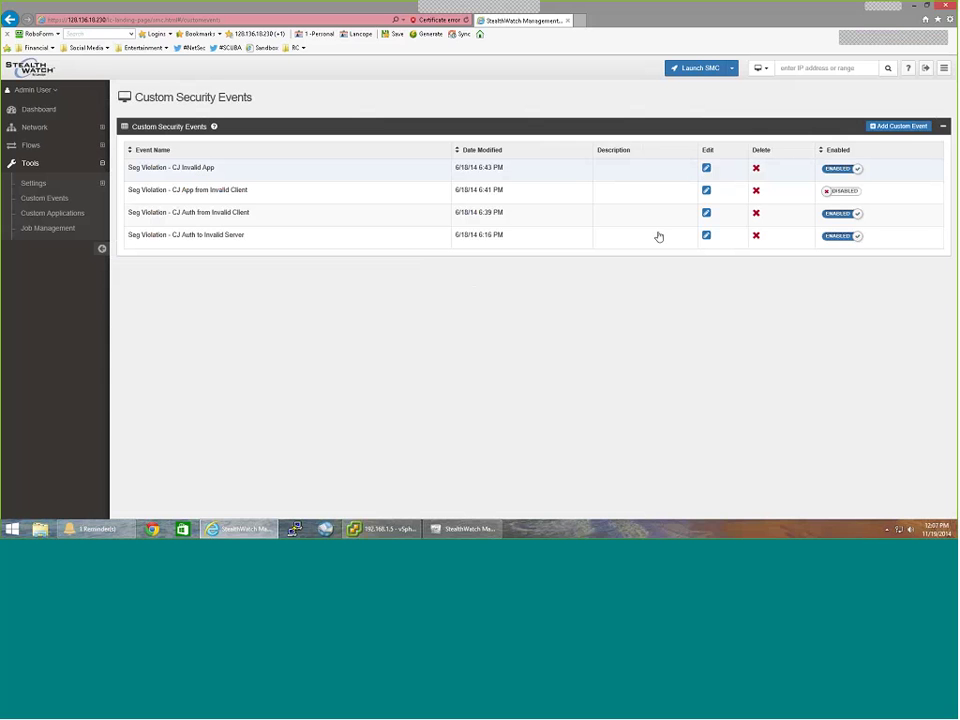
left_click(706, 169)
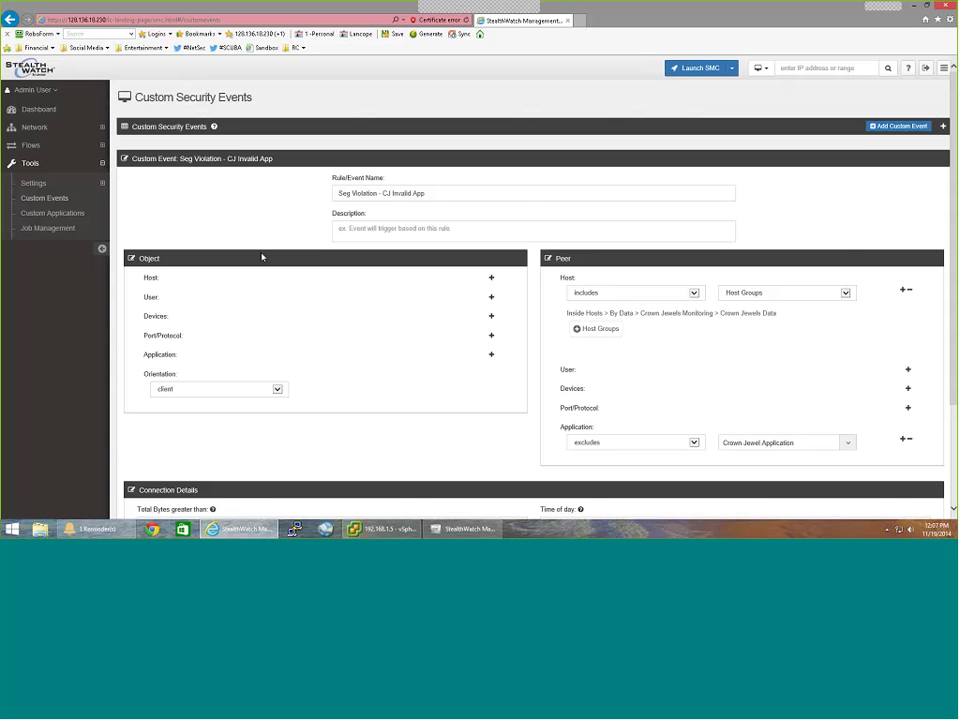
scroll(700, 349, "down", 3)
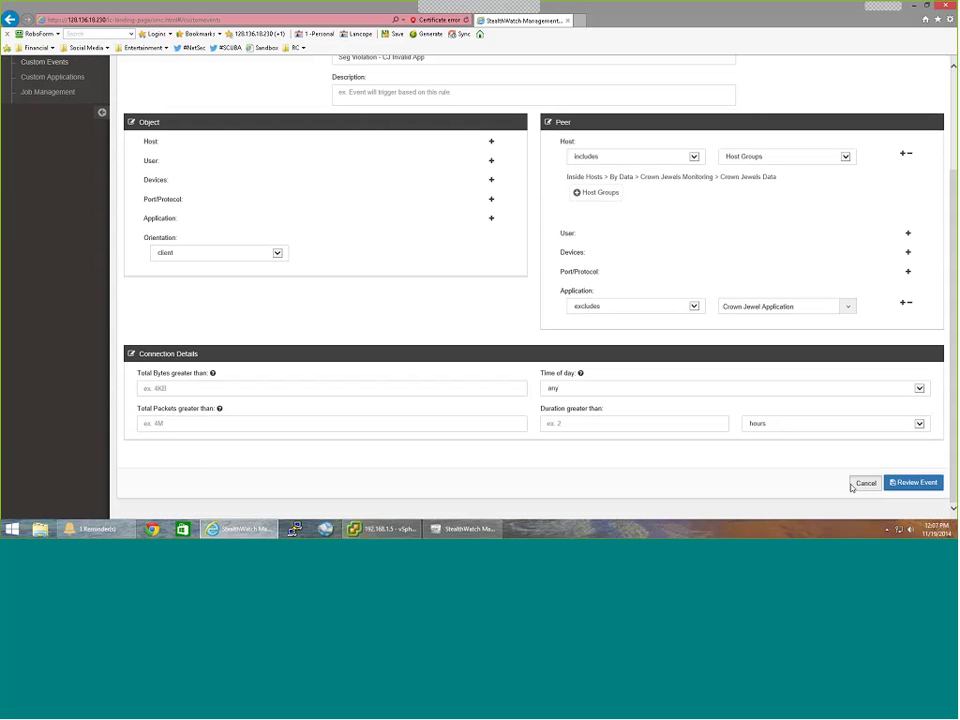
left_click(853, 485)
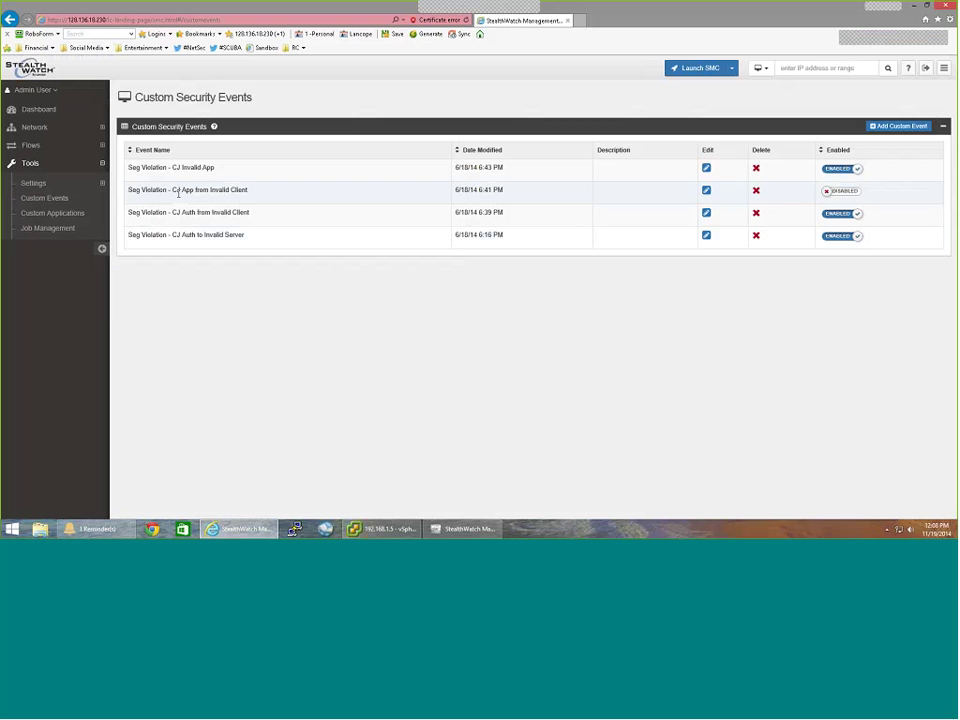
Open and scroll through the Seg Violation - CJ App from Invalid Client custom event's settings.
left_click_drag(172, 190, 209, 190)
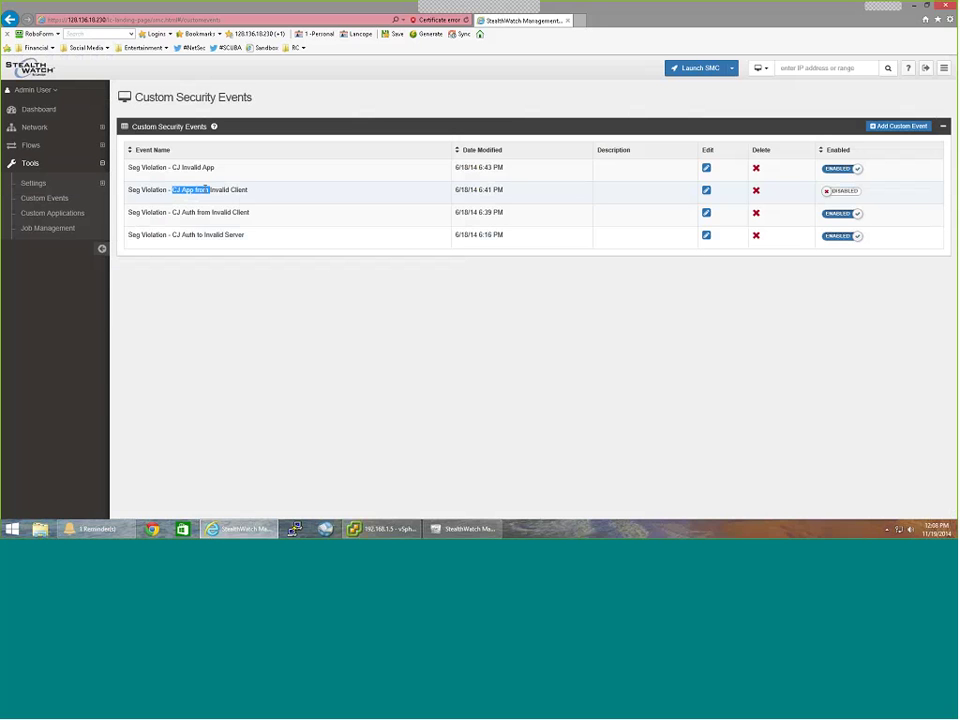
left_click_drag(209, 190, 707, 193)
left_click(687, 280)
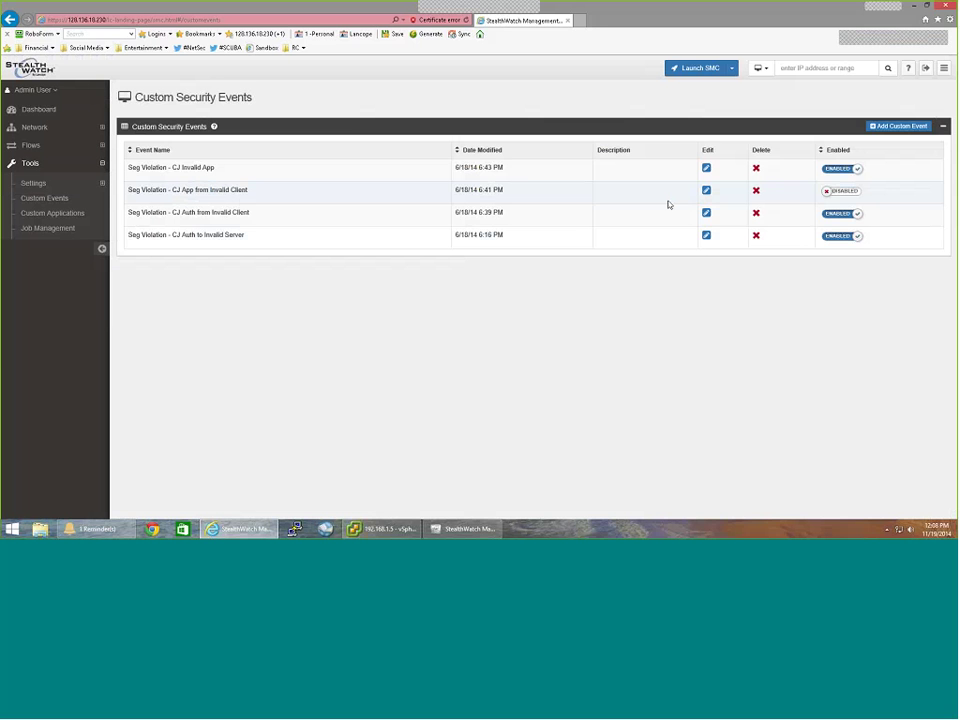
left_click(707, 191)
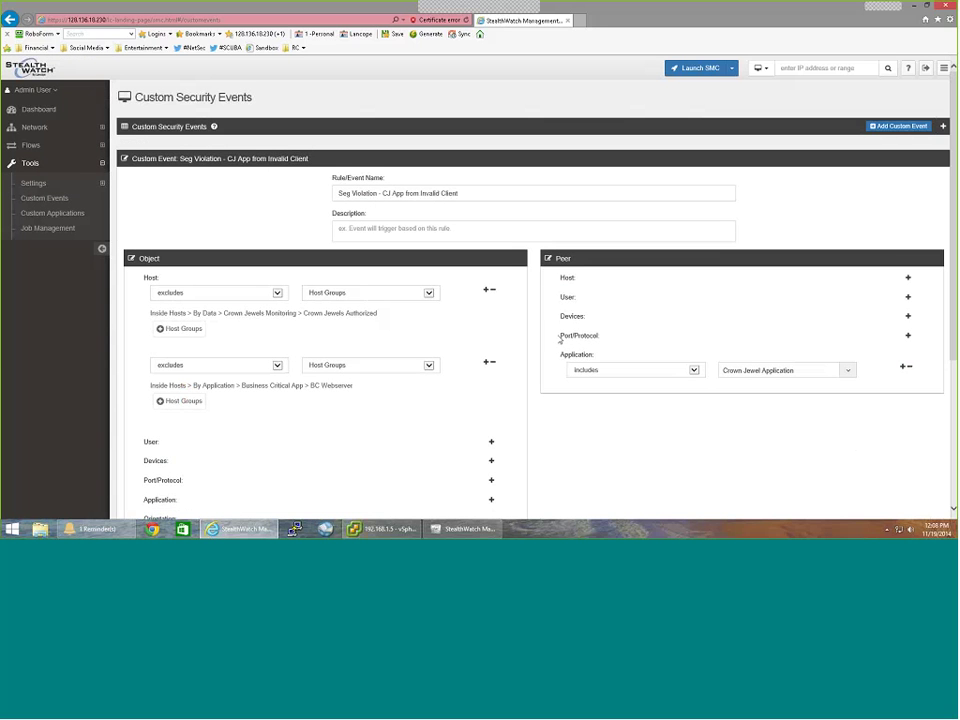
scroll(521, 317, "down", 1)
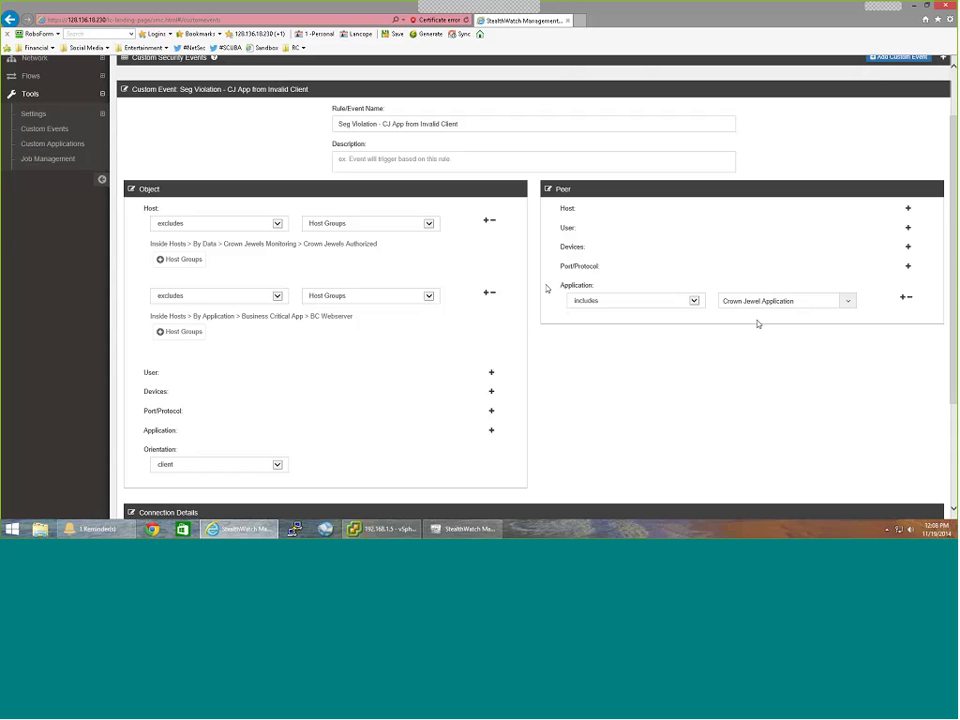
scroll(654, 429, "down", 1)
scroll(700, 450, "down", 3)
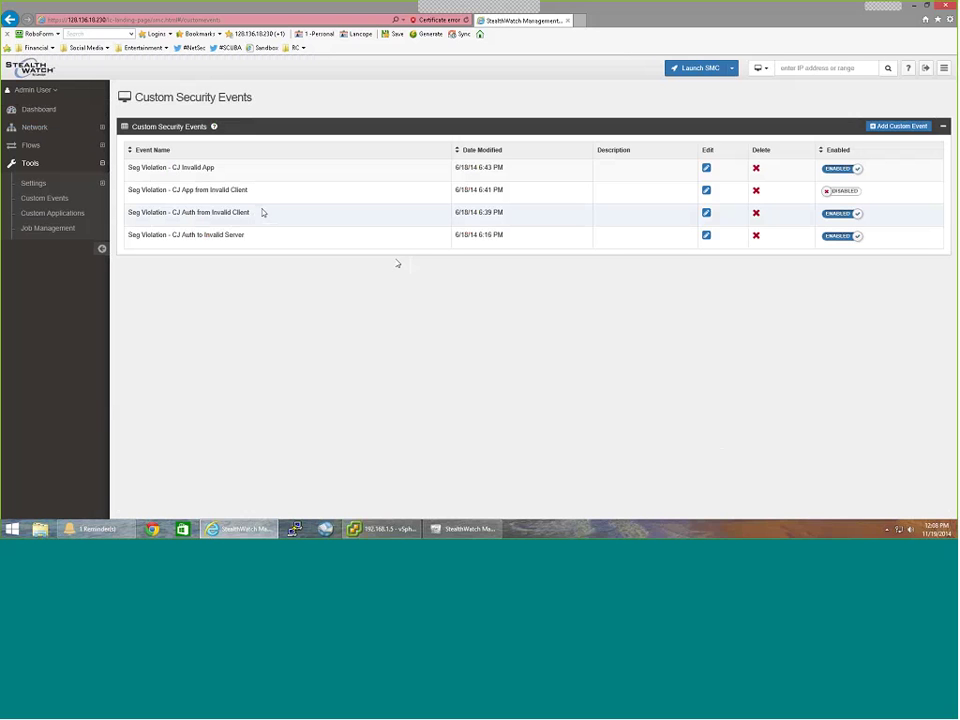
Point out the CJ Auth event names, then switch to the SMC desktop client's mysql host results.
left_click_drag(261, 212, 177, 218)
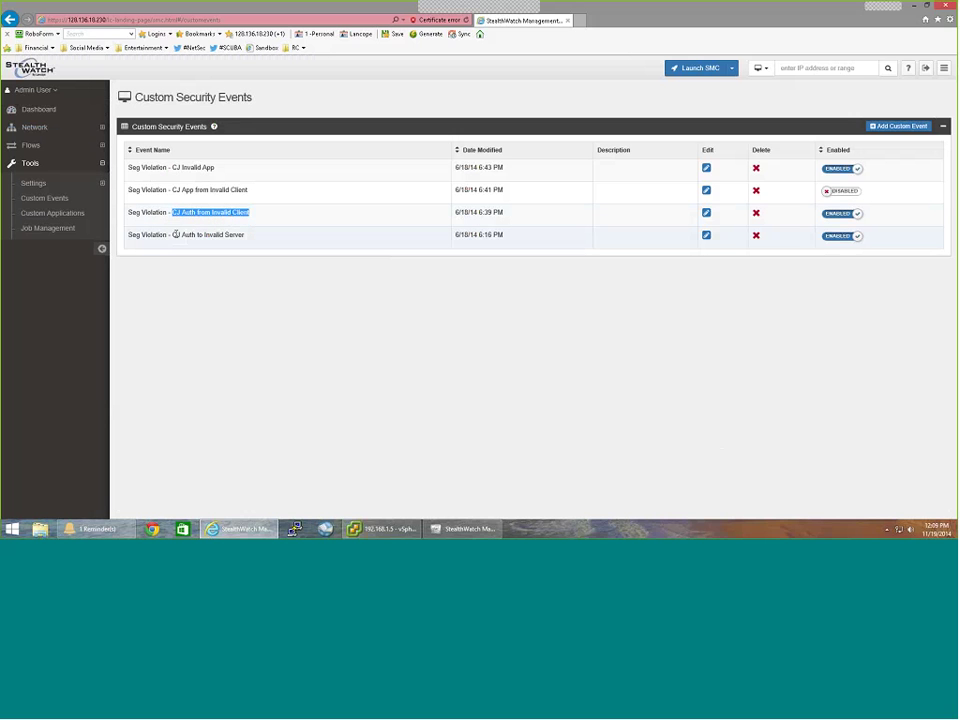
left_click_drag(172, 235, 243, 235)
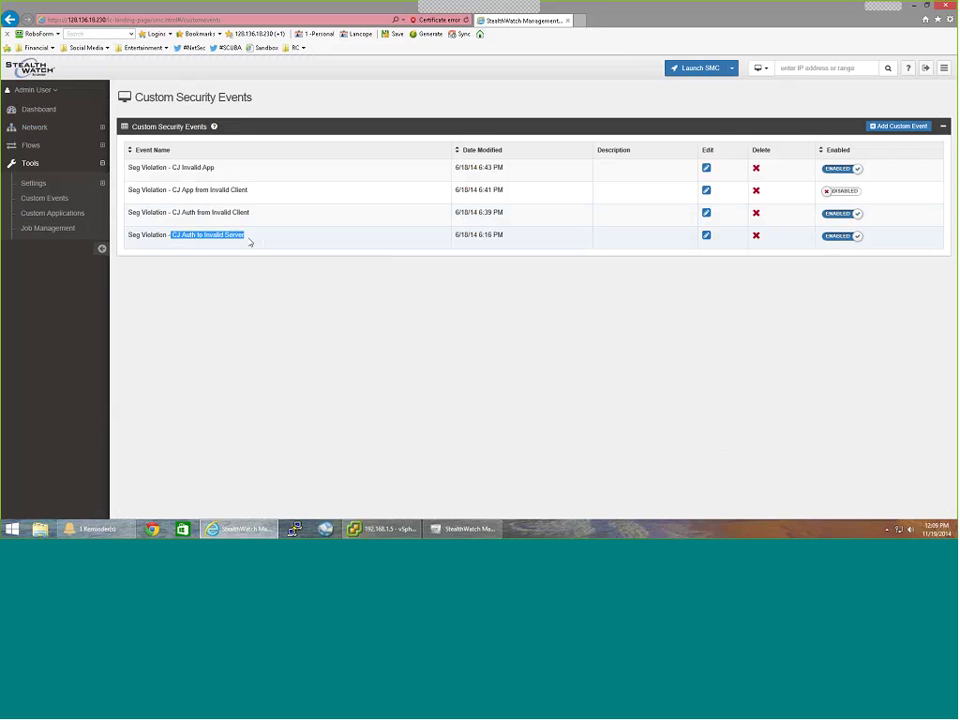
left_click(461, 535)
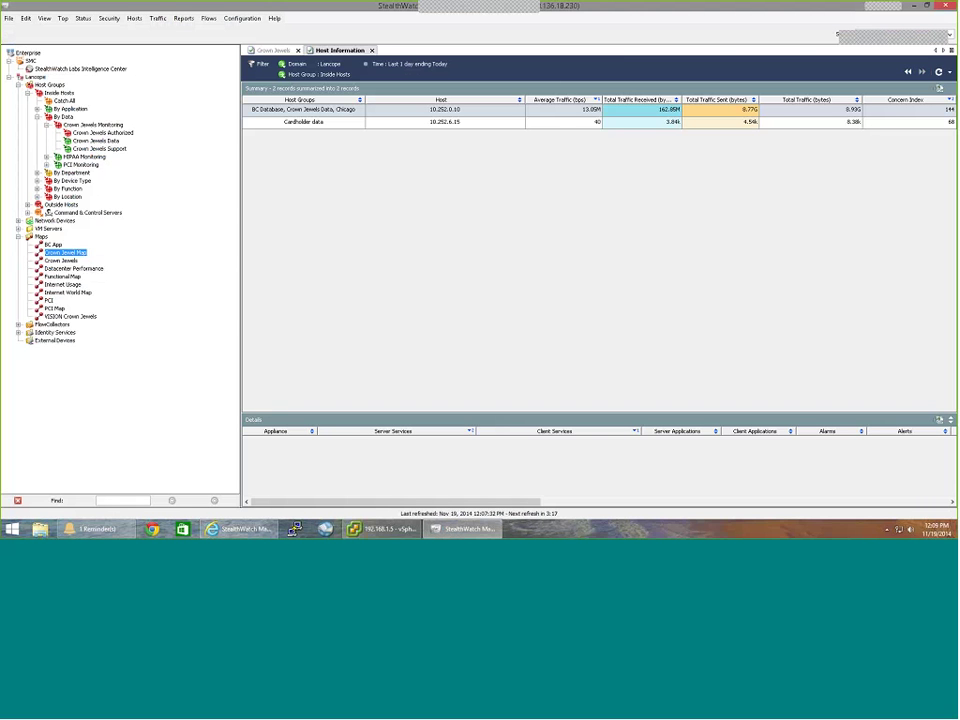
In Host Policy Manager, enable alarms for Suspect and Target Data Hoarding on Crown Jewel.
left_click(254, 19)
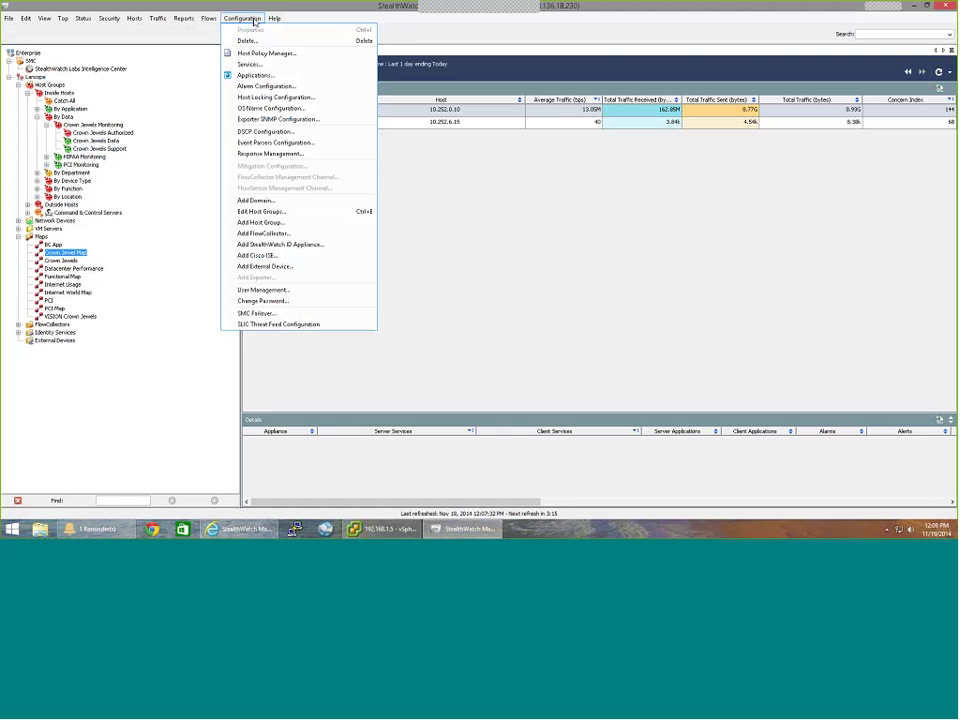
left_click(245, 53)
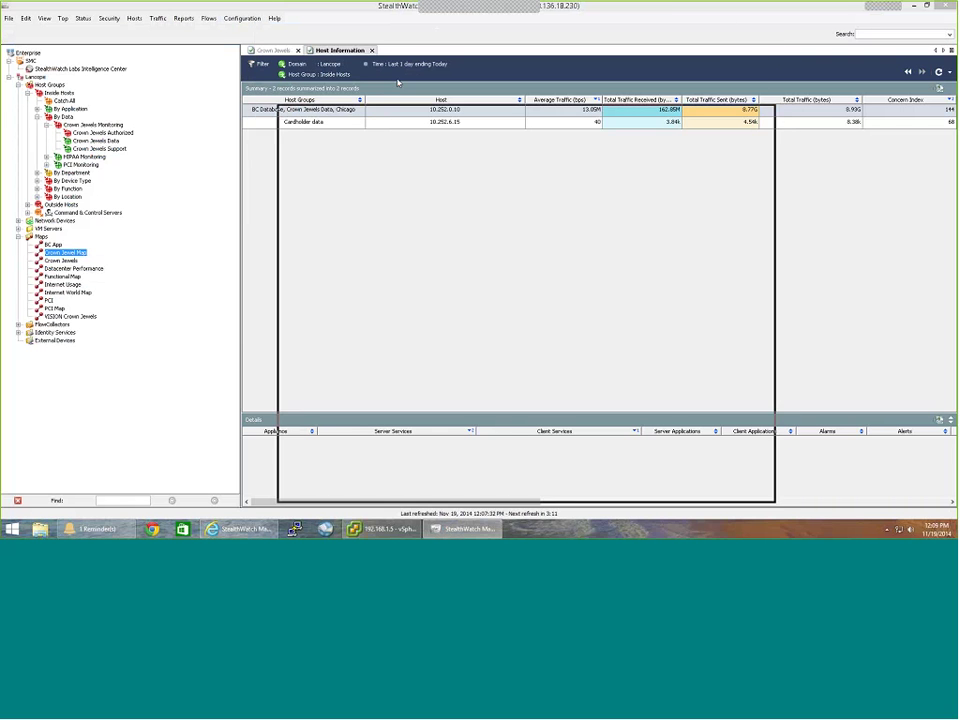
left_click(339, 203)
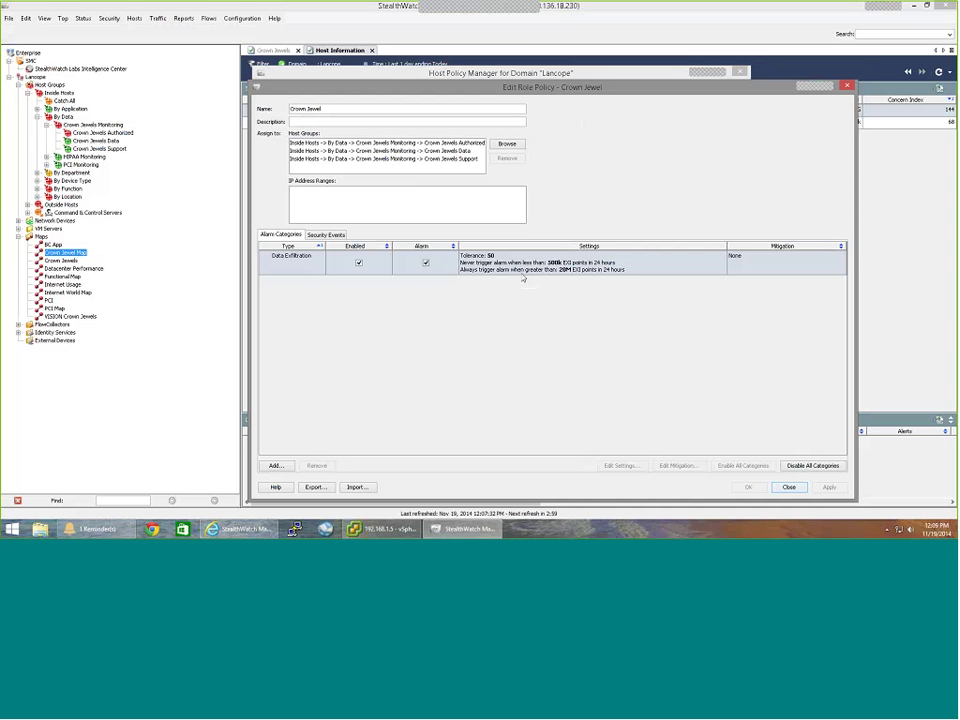
left_click(326, 235)
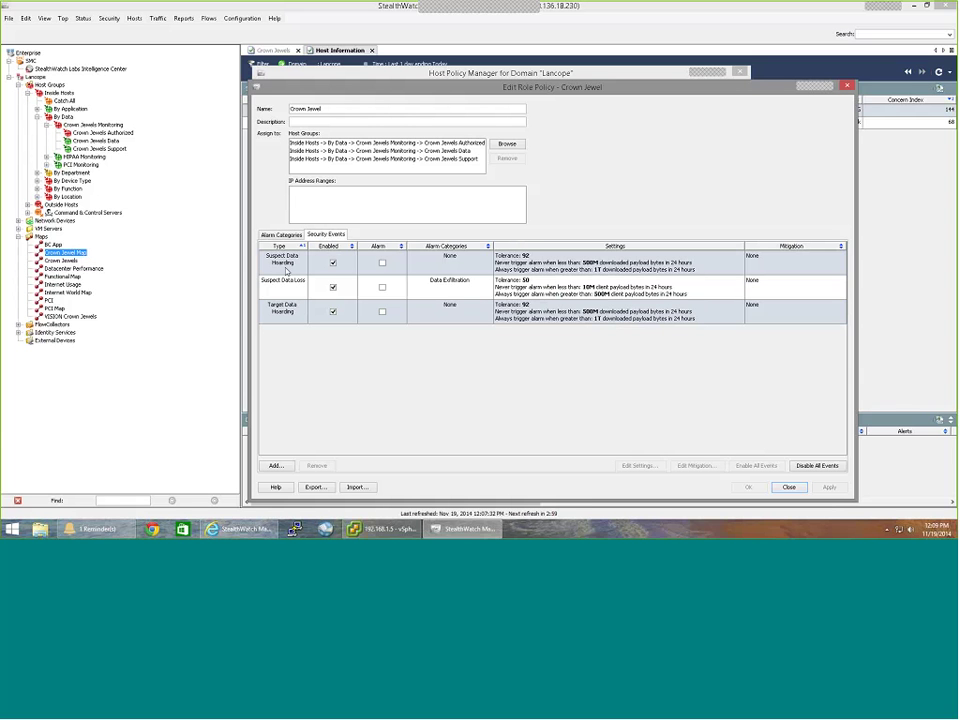
mouse_move(283, 311)
left_click(382, 263)
left_click(382, 312, "ctrl")
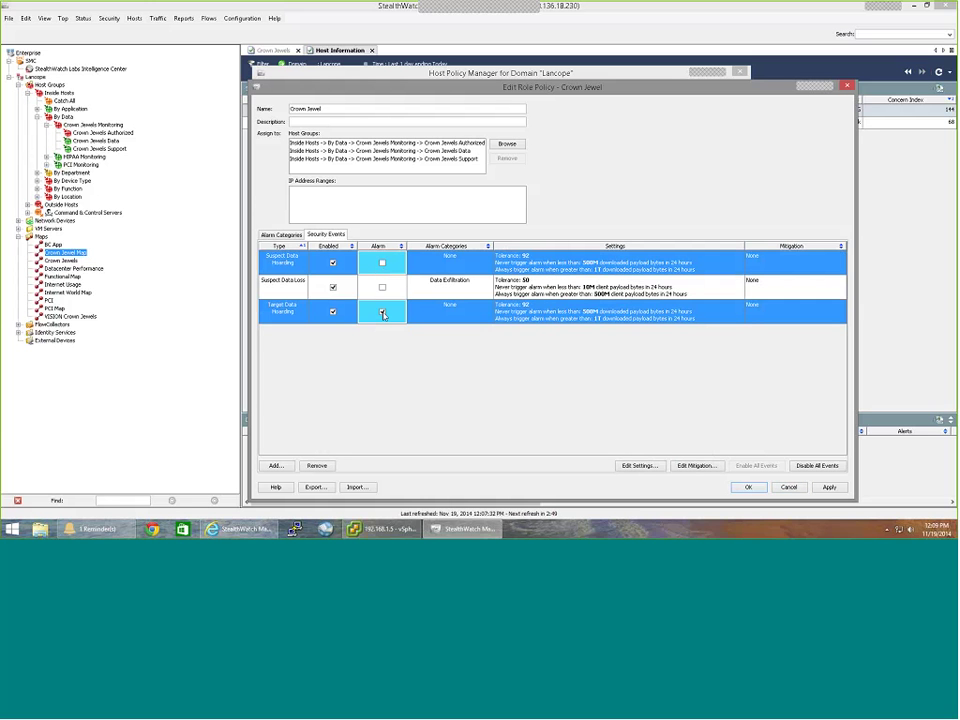
left_click(382, 312)
left_click(550, 318)
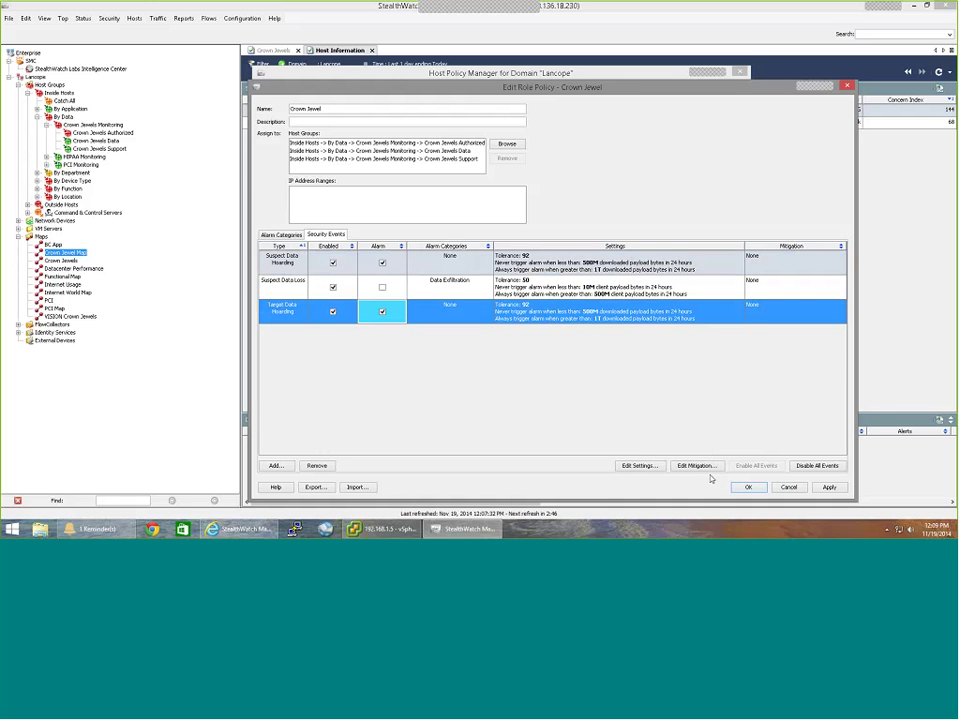
left_click(748, 487)
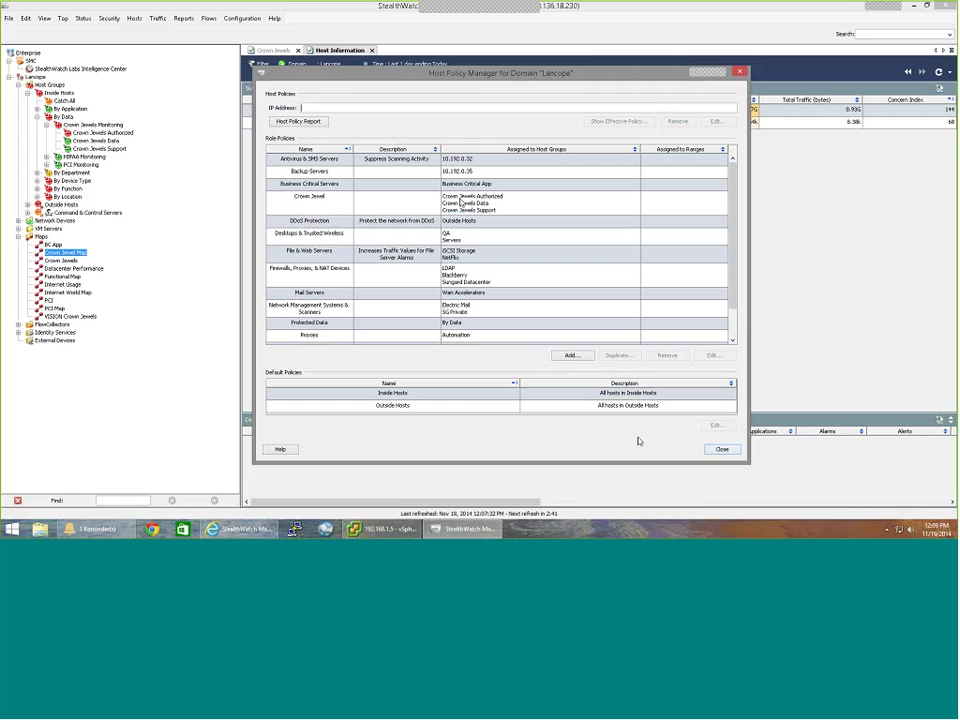
Reopen the Crown Jewel role policy to review it, then close the Host Policy Manager.
left_click(461, 202)
double_click(410, 200)
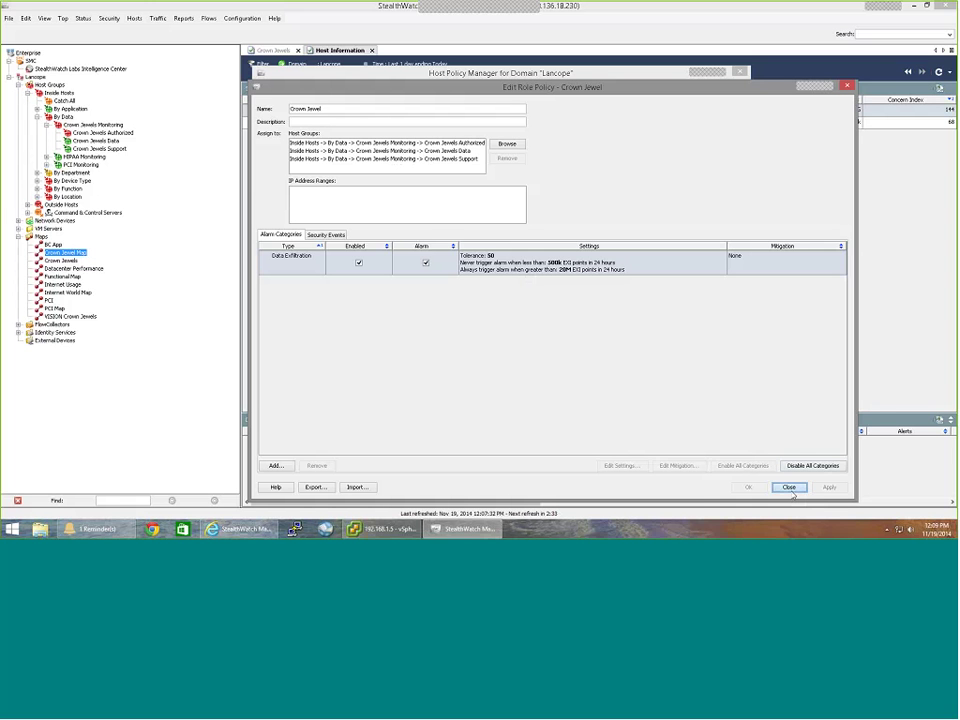
left_click(790, 488)
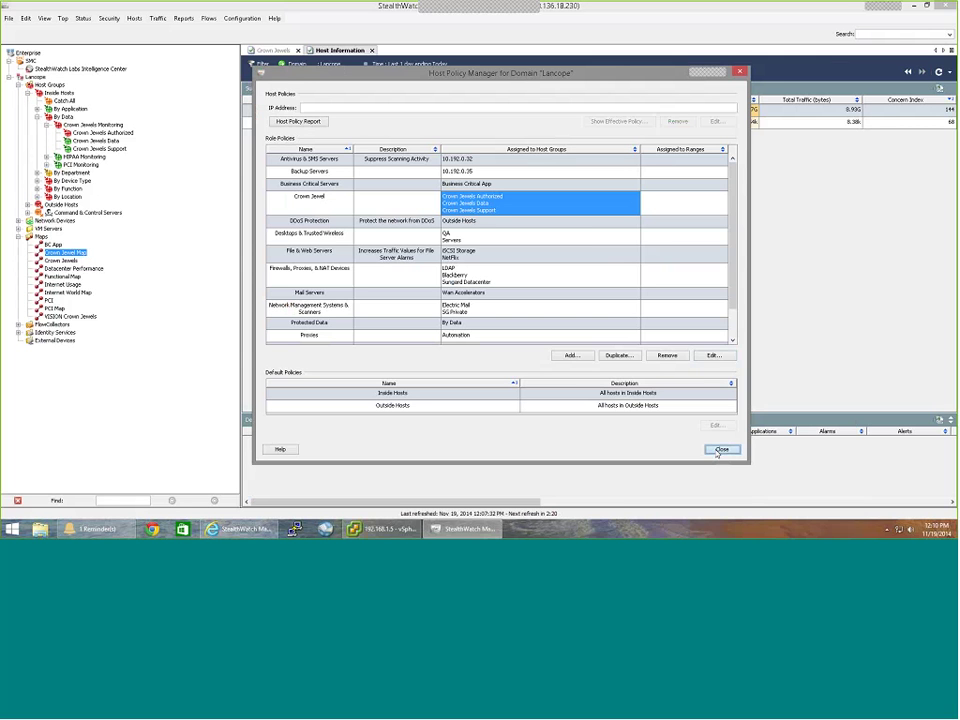
left_click(721, 449)
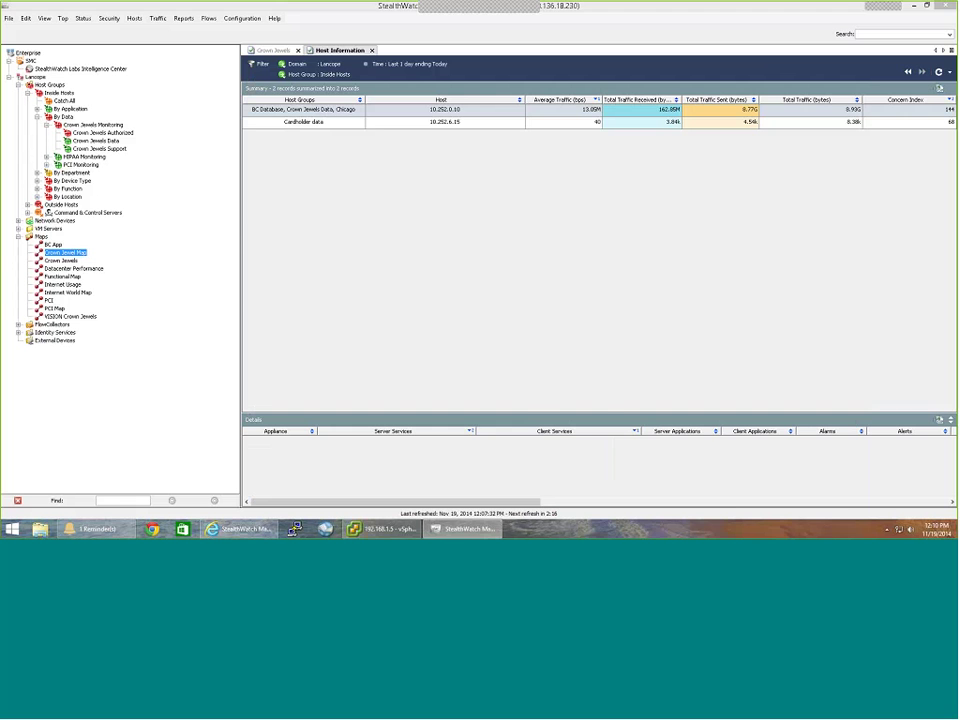
Open the Crown Jewel Map and show its Alarms list.
double_click(65, 252)
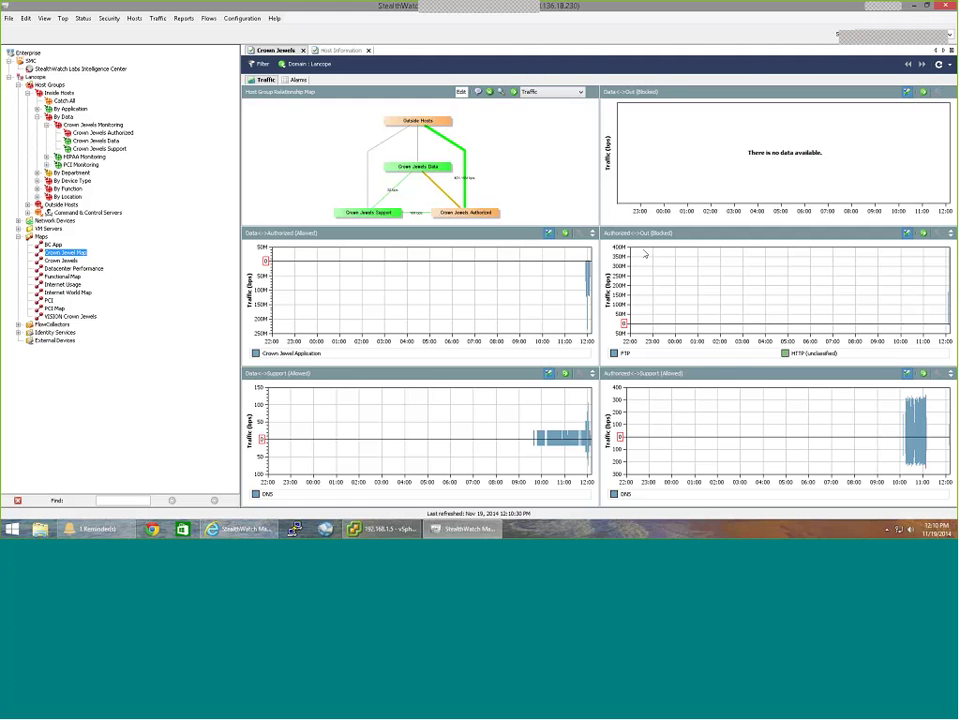
mouse_move(947, 300)
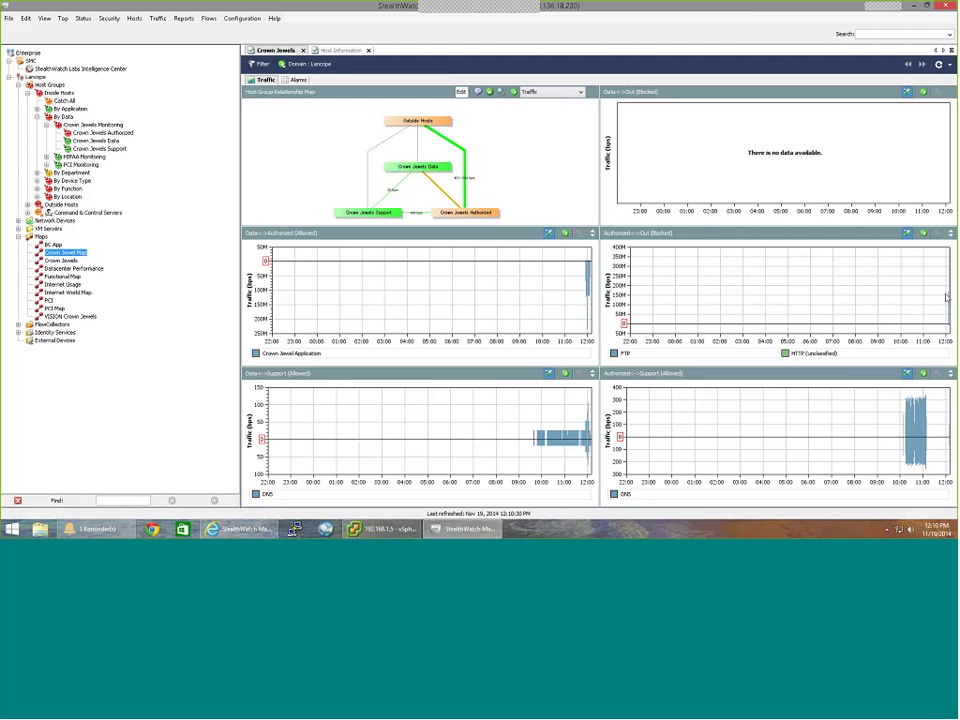
left_click(298, 80)
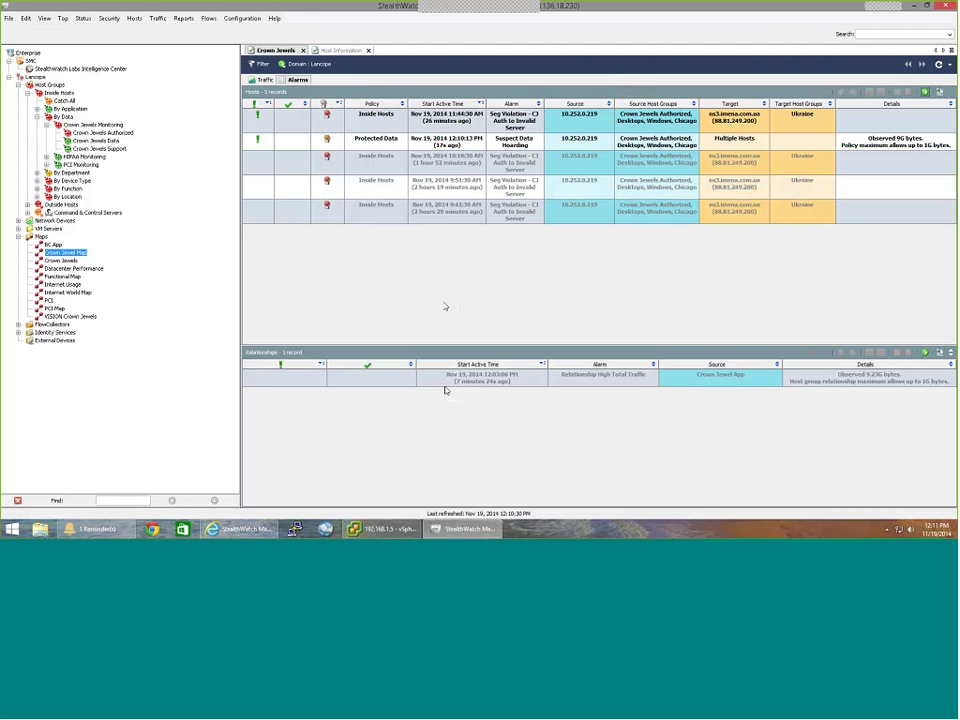
Inspect the High Total Traffic, the invalid-server and the Suspect Data Hoarding alarms.
left_click(406, 382)
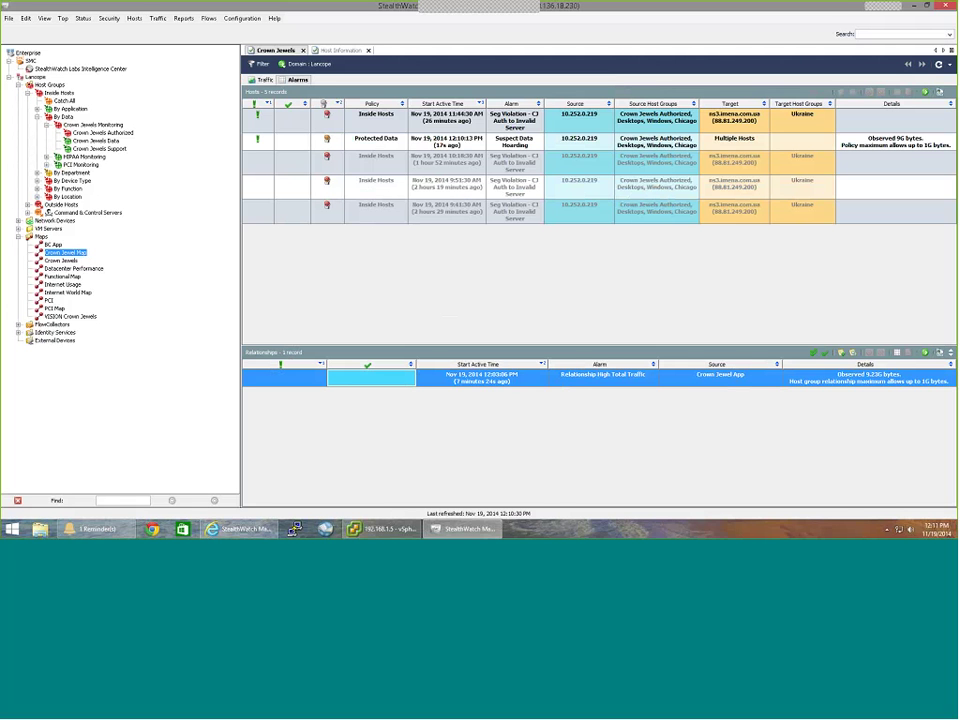
left_click(530, 213)
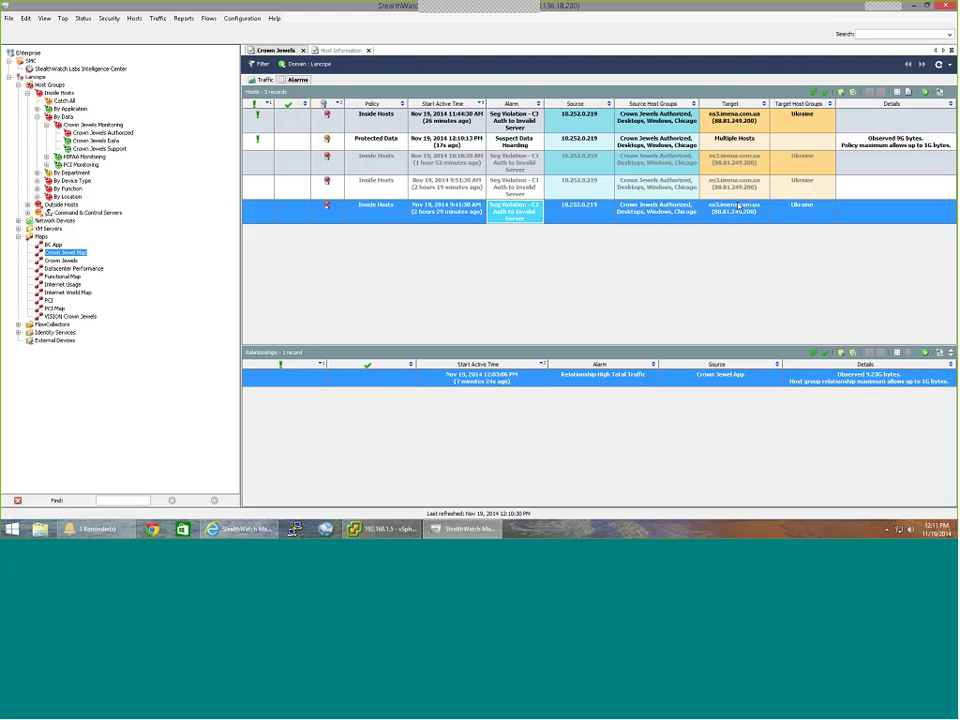
left_click(480, 183)
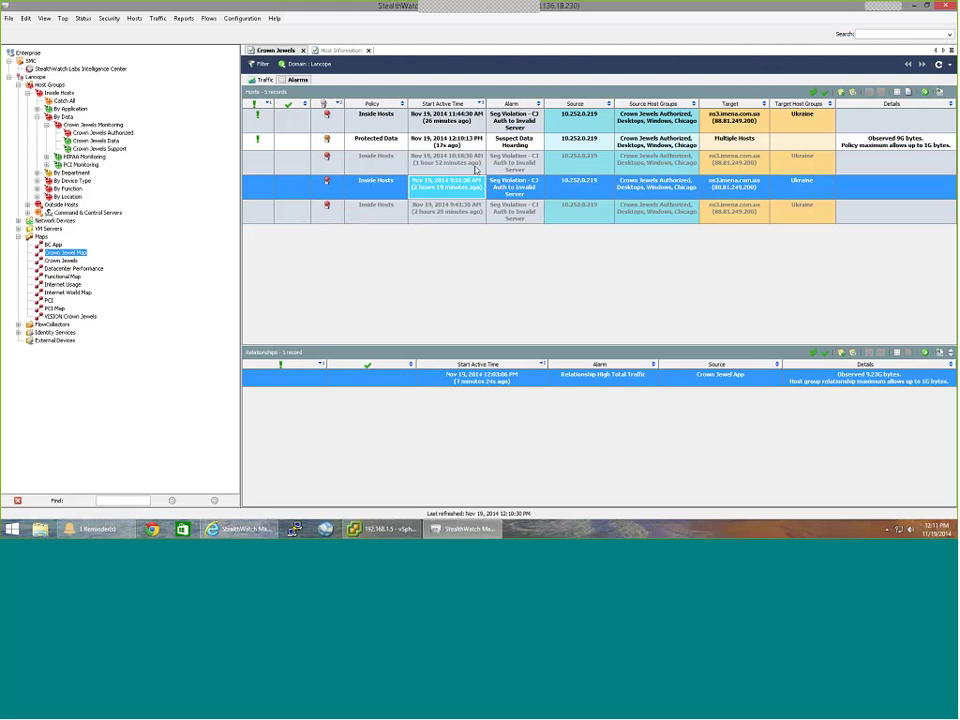
left_click(477, 170)
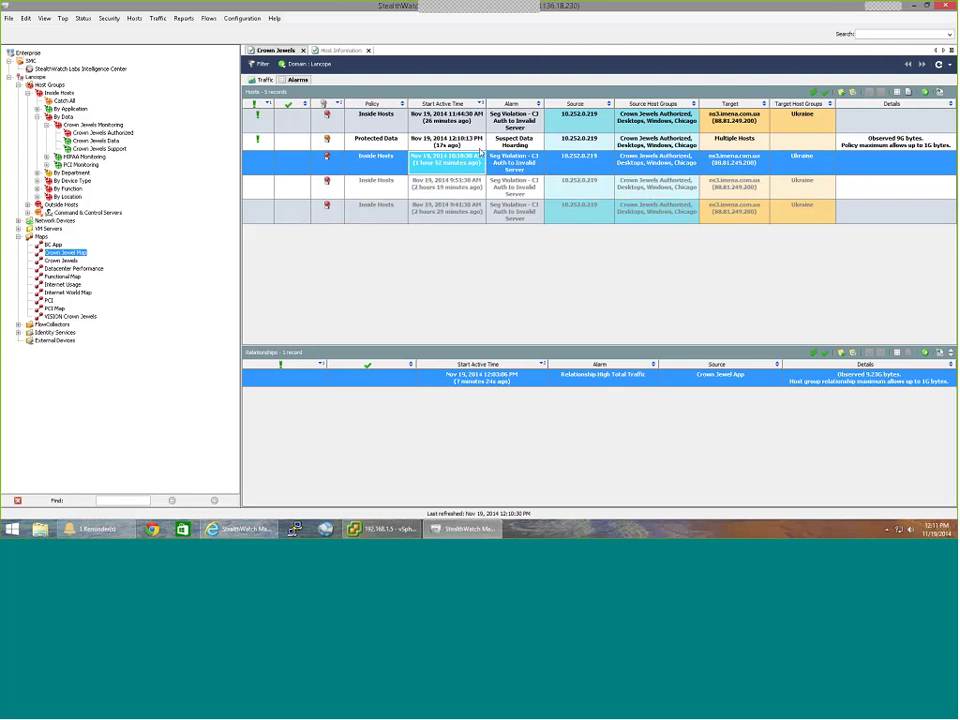
left_click(482, 147)
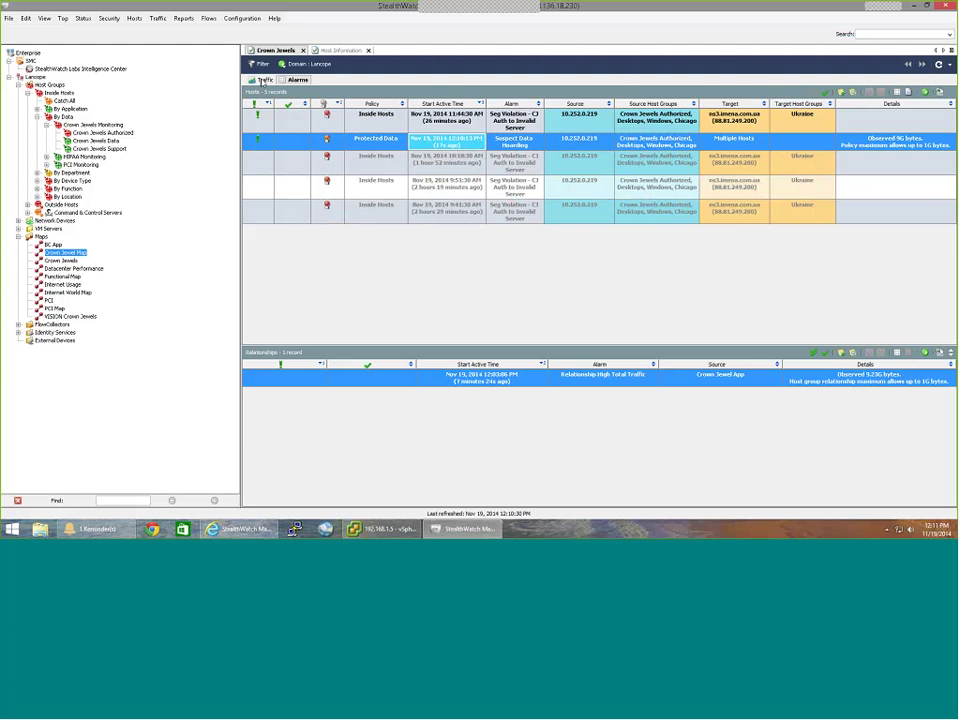
Check the latest invalid-server alarm, ending on the Crown Jewels traffic charts.
left_click(265, 79)
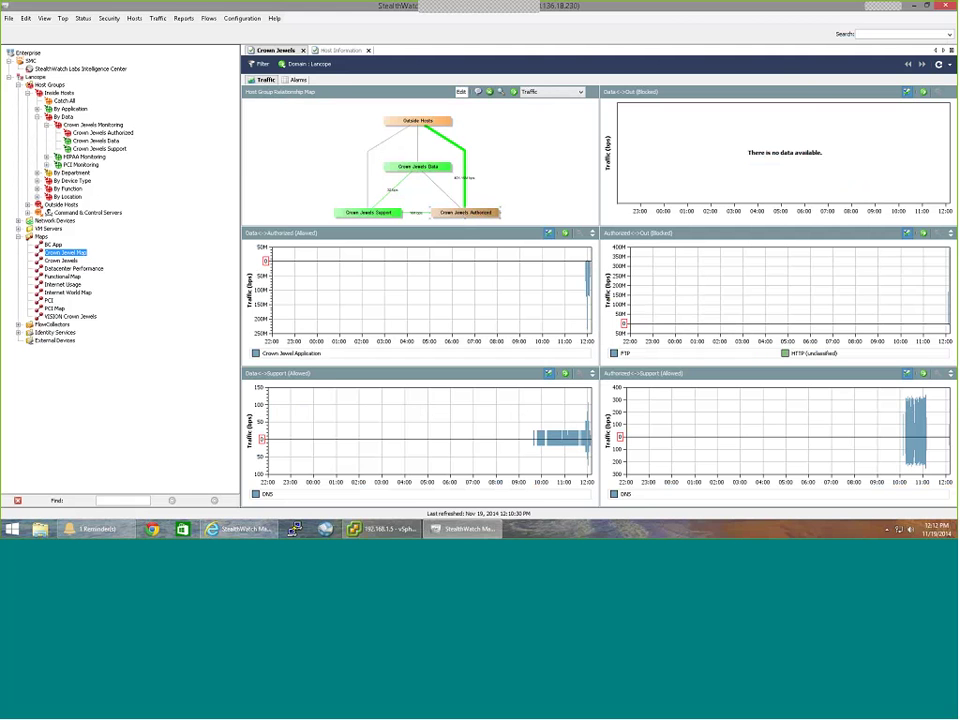
left_click(302, 80)
left_click(449, 127)
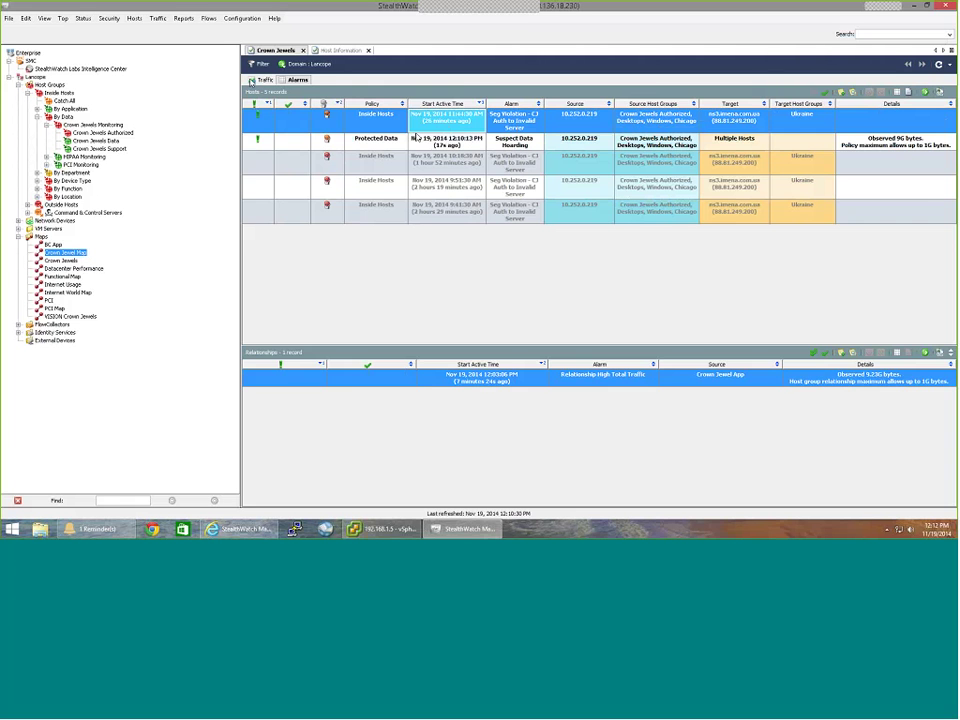
left_click(264, 79)
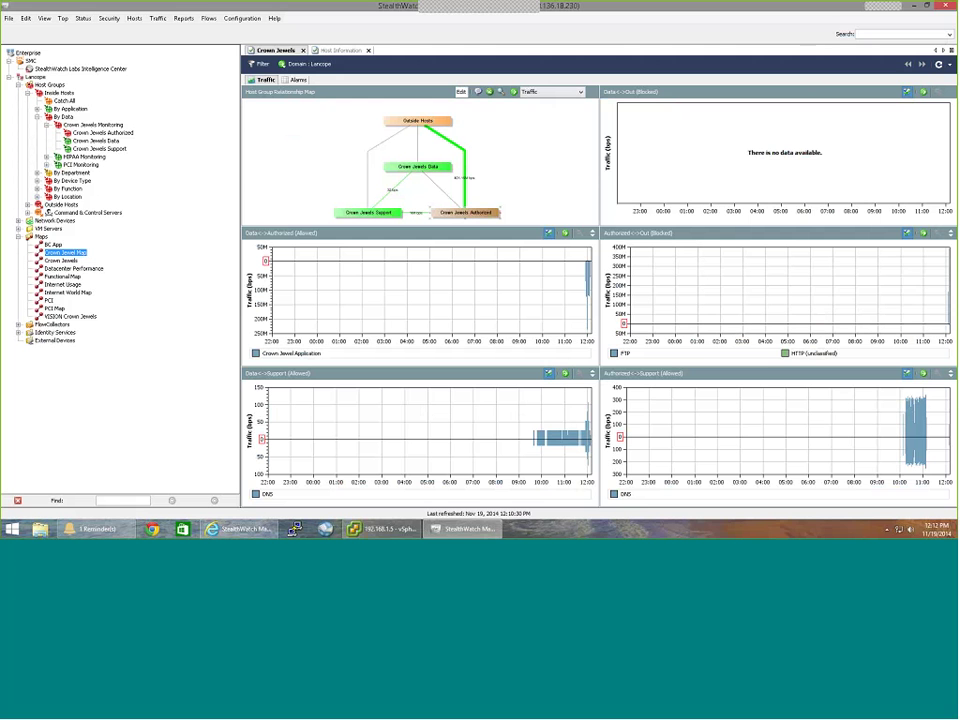
Run a Flow Table from the first alarm's source, filtered to host 10.252.0.219.
left_click(298, 80)
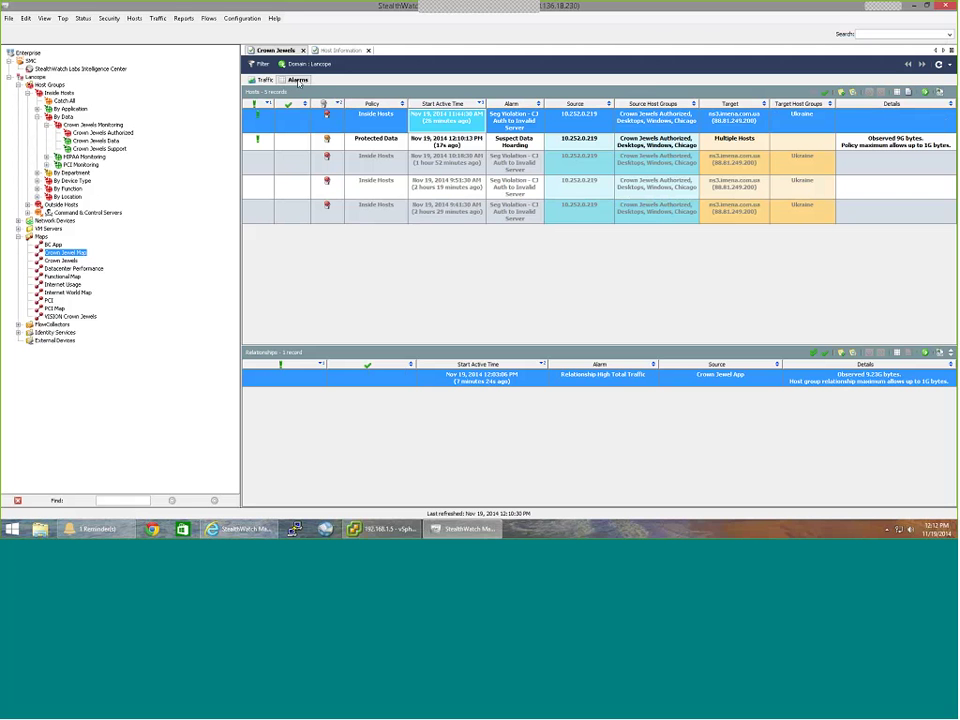
right_click(581, 117)
mouse_move(605, 299)
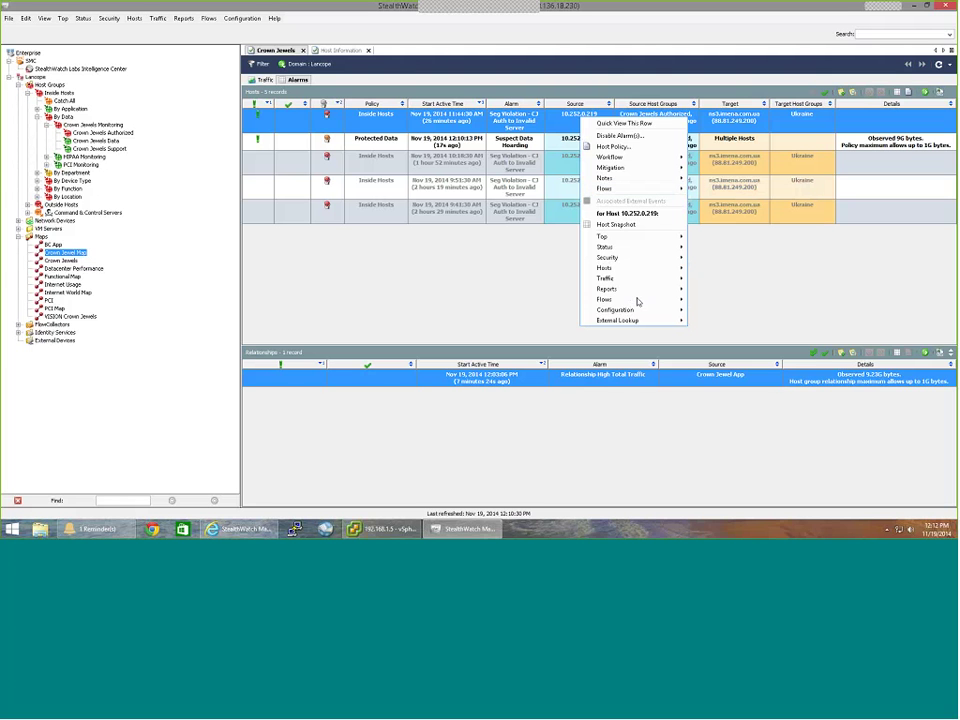
left_click(716, 305)
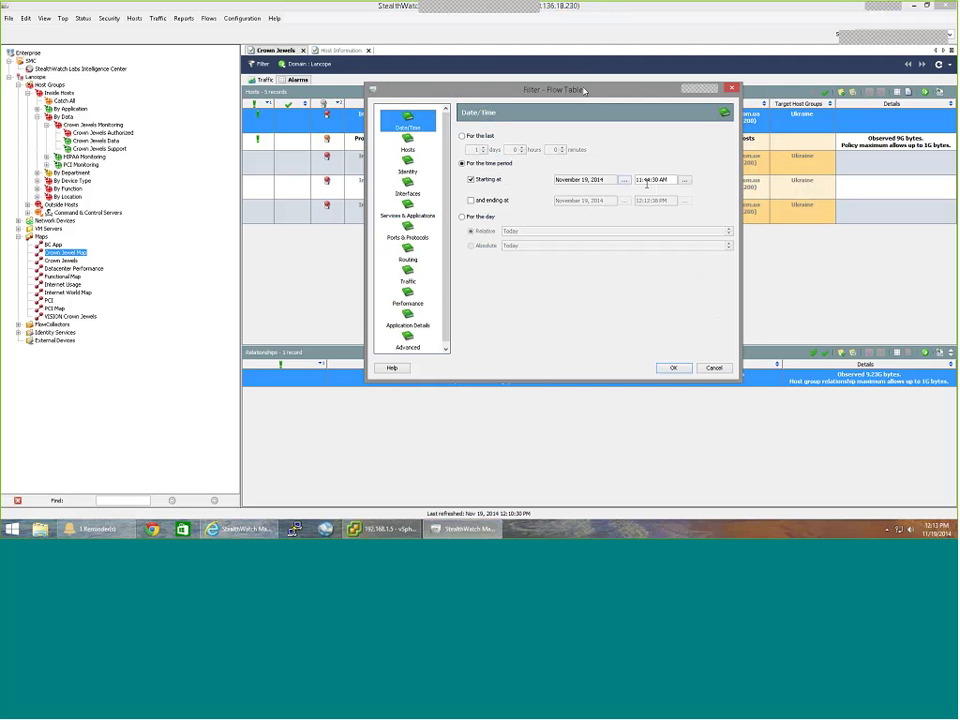
left_click(432, 149)
left_click_drag(522, 173, 485, 173)
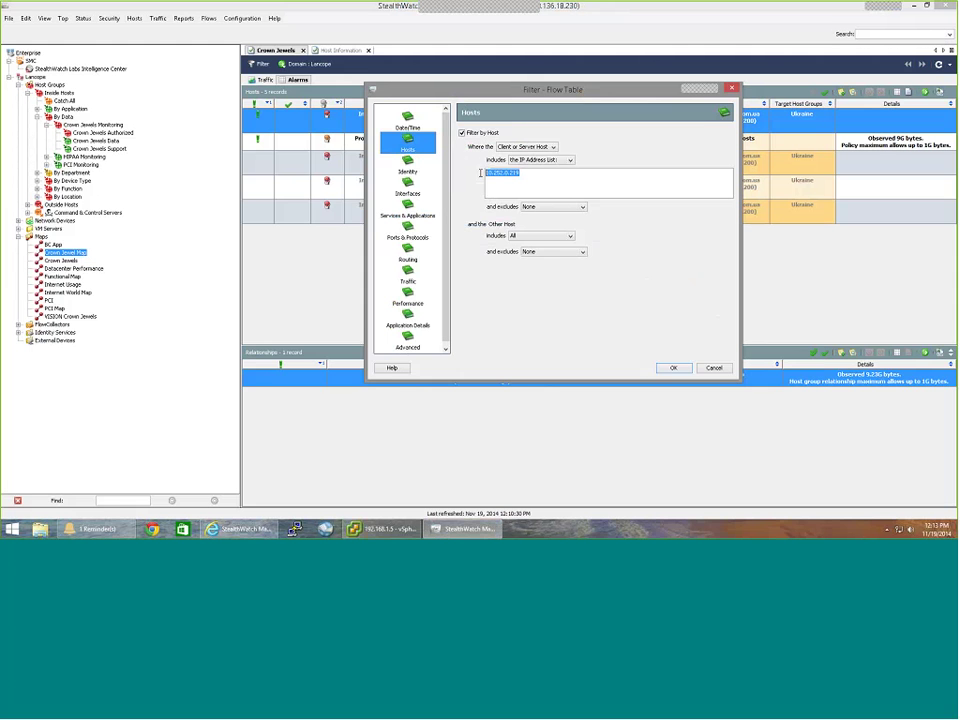
left_click(672, 369)
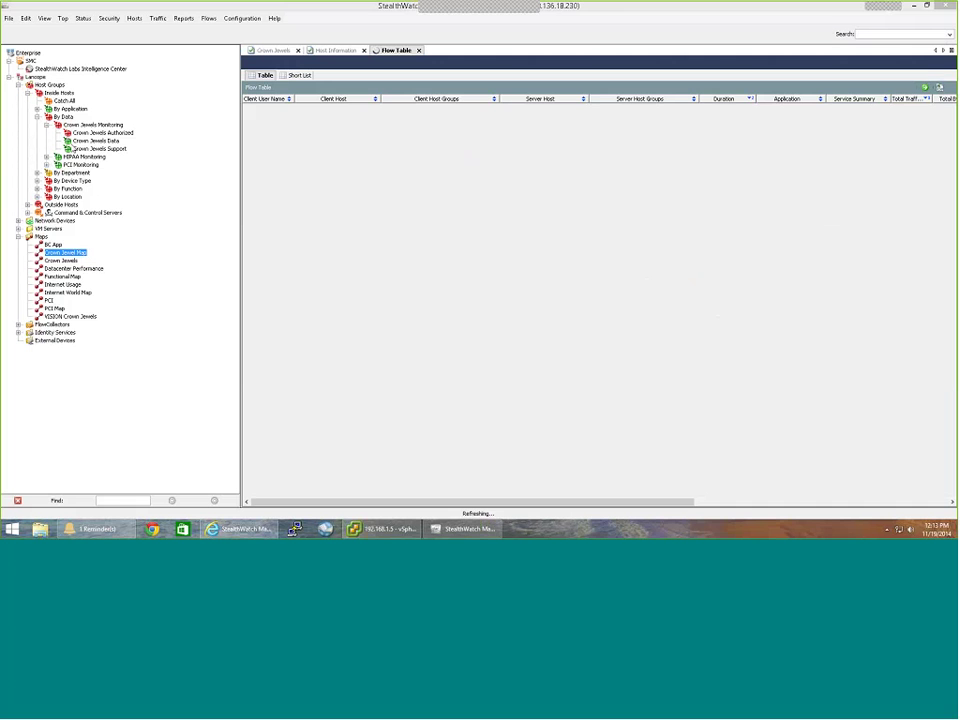
Select Crown Jewels Authorized and expand Outside Hosts > Countries > Europe > Eastern Europe.
left_click(68, 133)
mouse_move(68, 188)
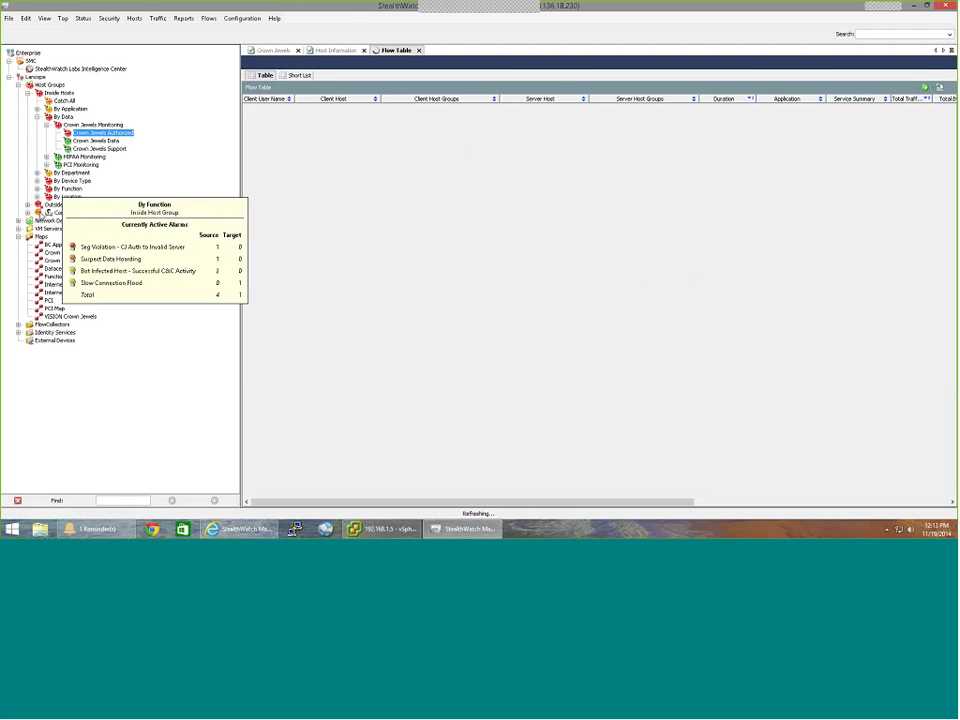
left_click(28, 205)
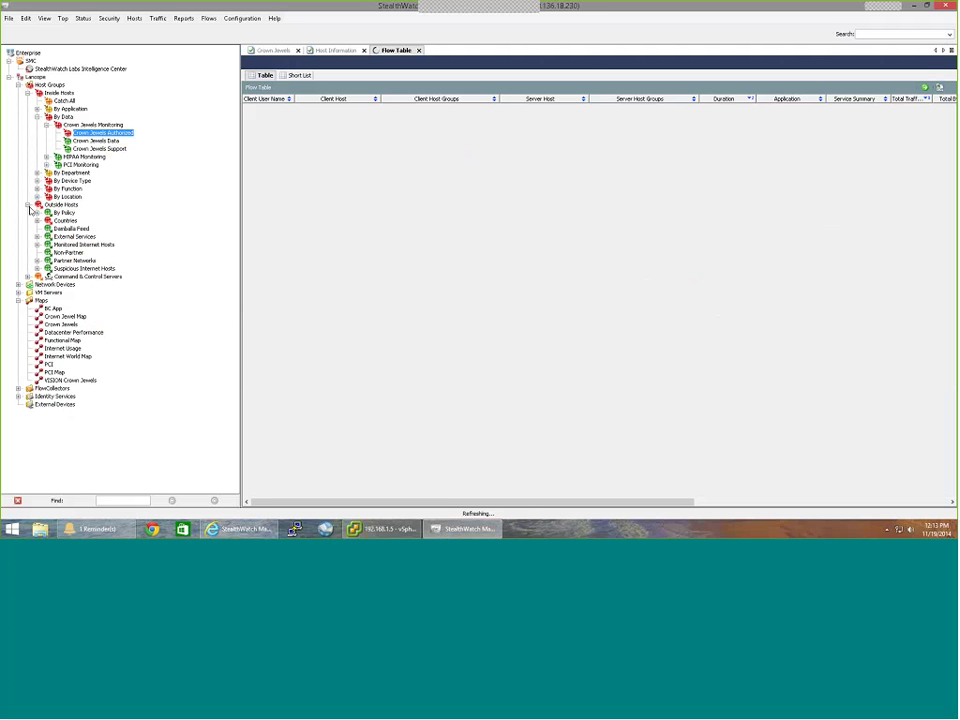
left_click(37, 220)
left_click(46, 252)
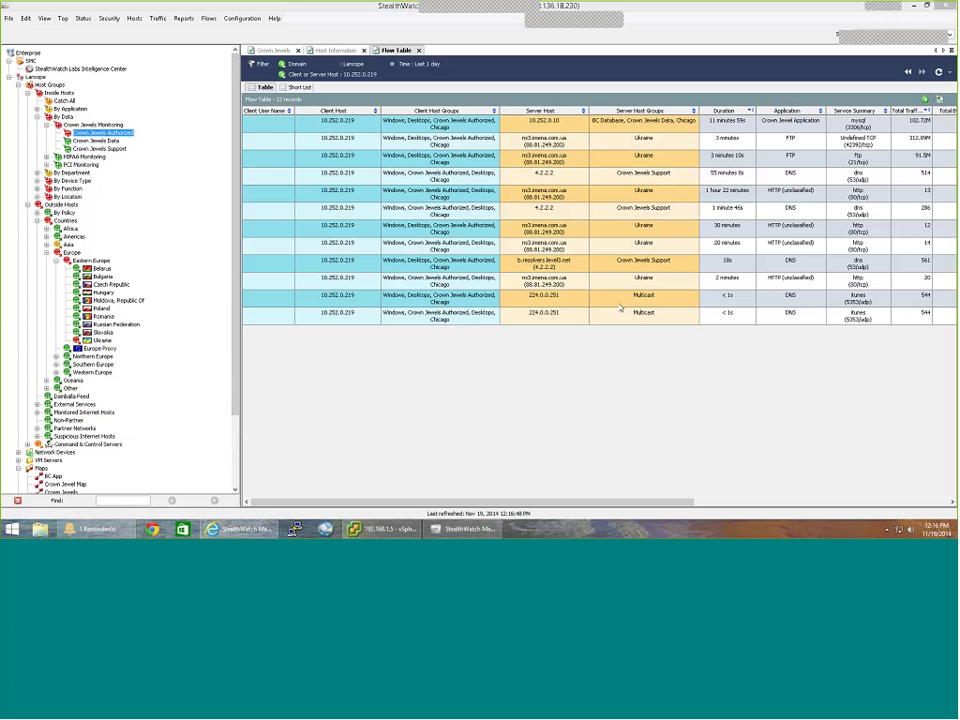
left_click(565, 285)
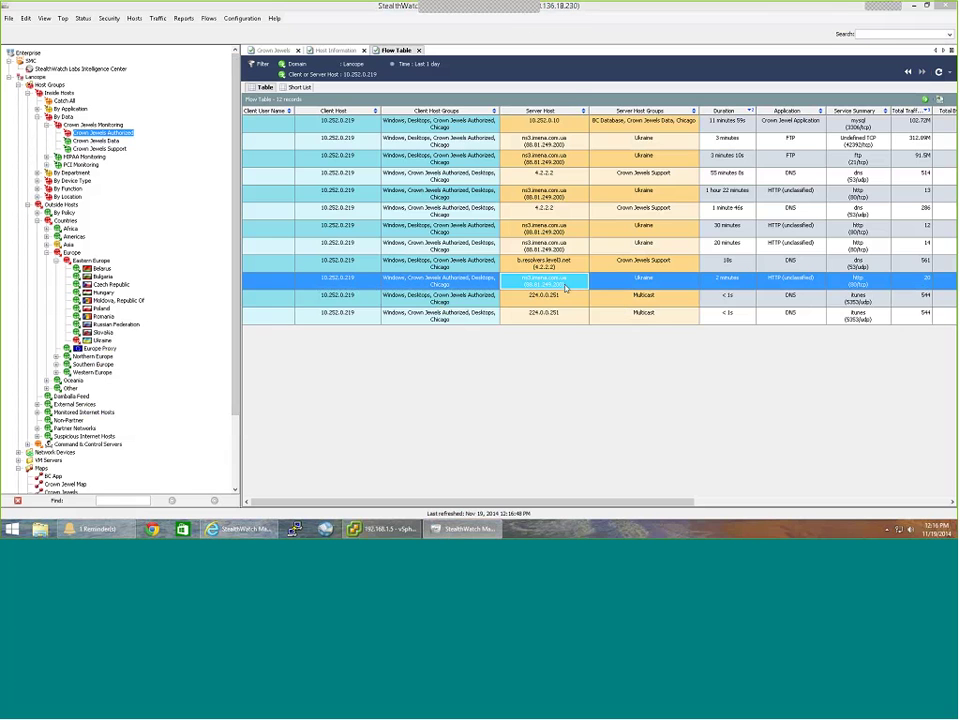
double_click(565, 287)
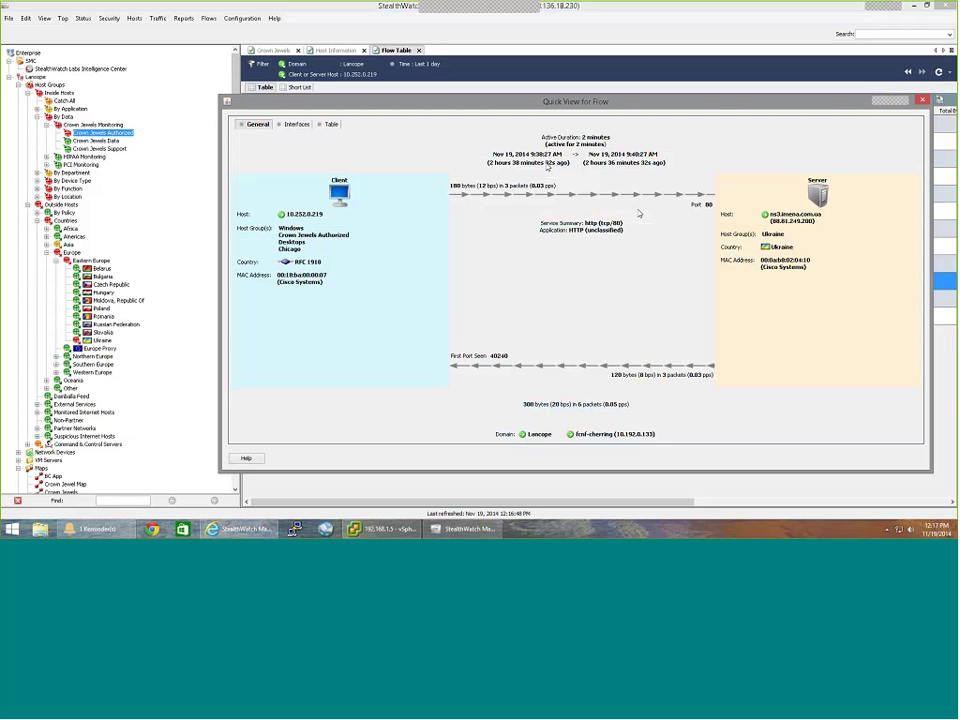
key("Up")
key("Up")
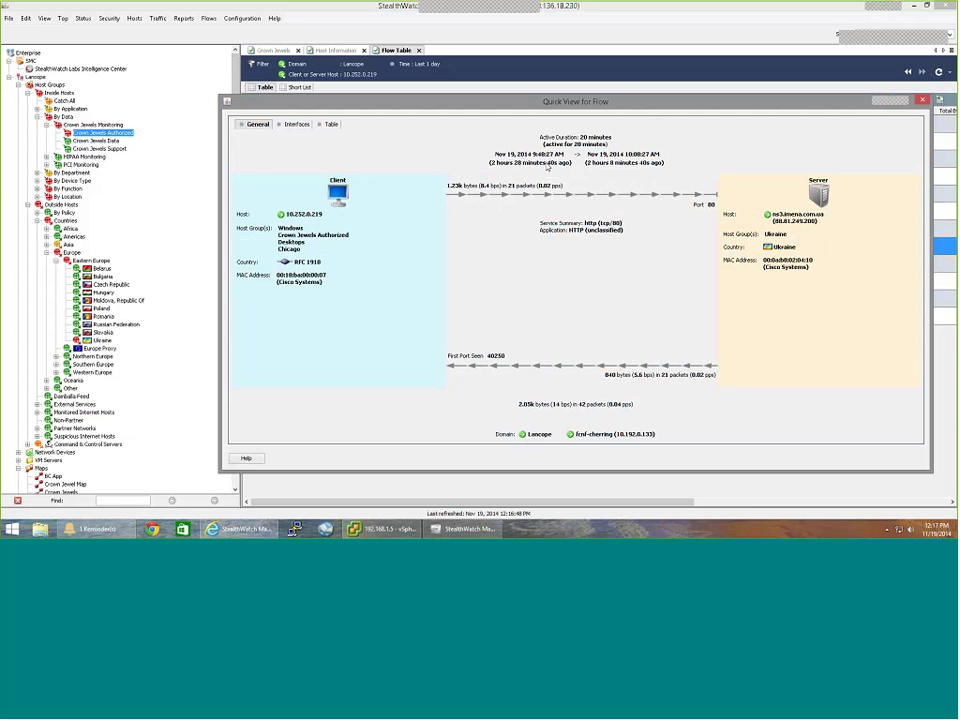
key("Up")
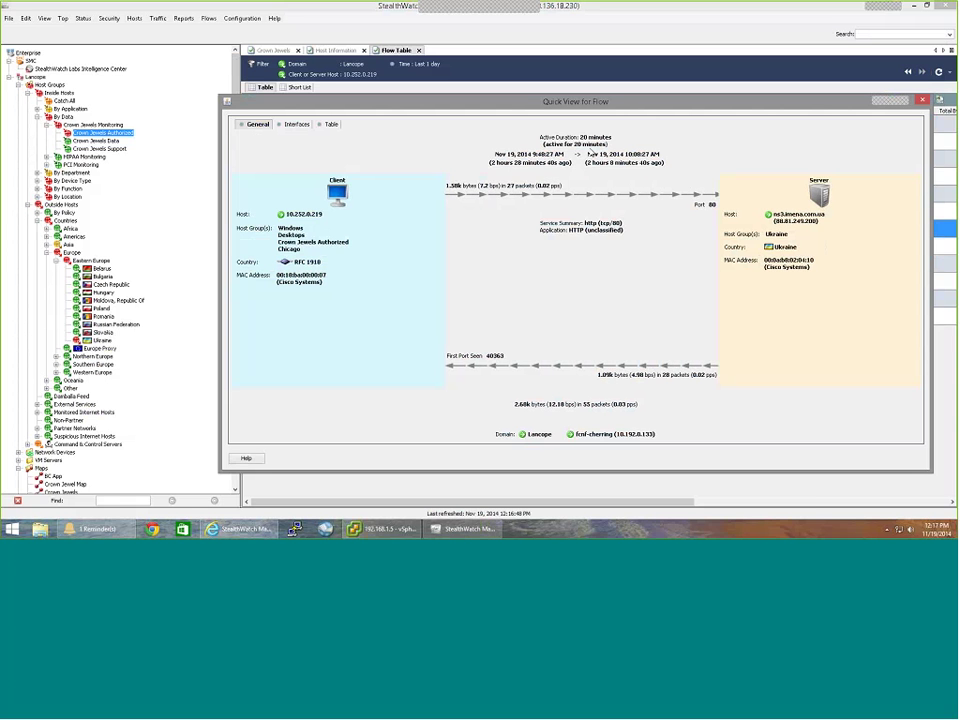
key("Up")
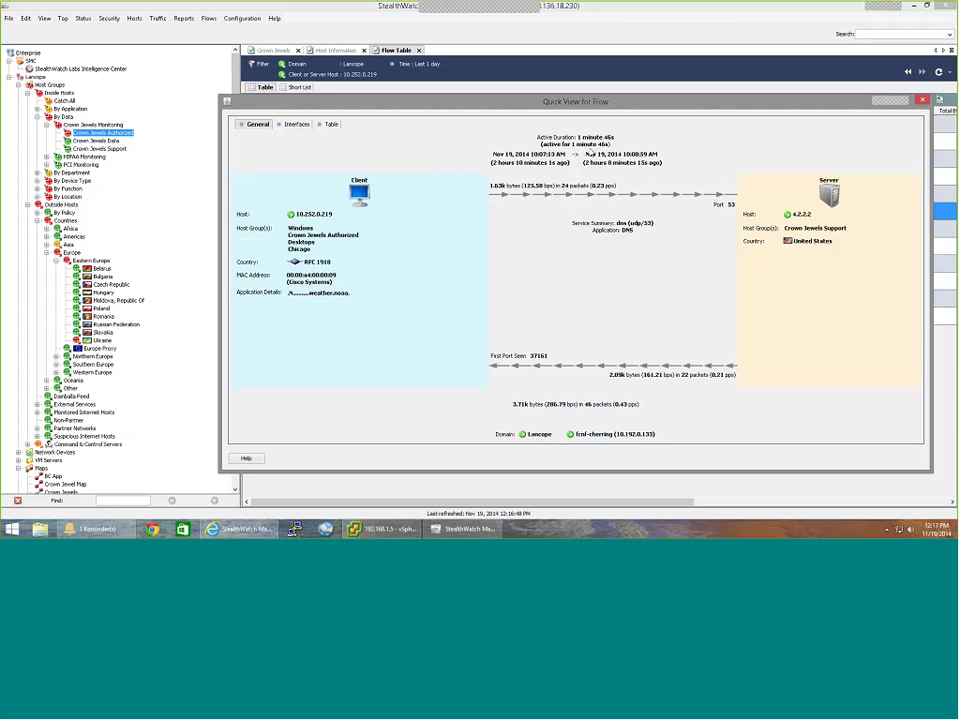
key("Up")
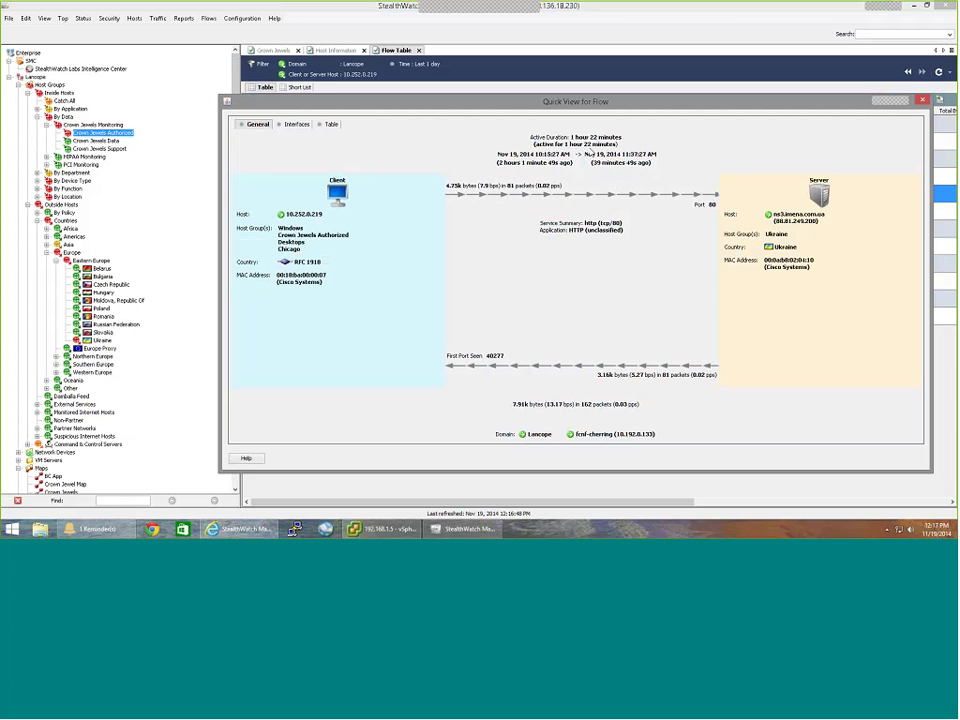
key("Up")
key("Up")
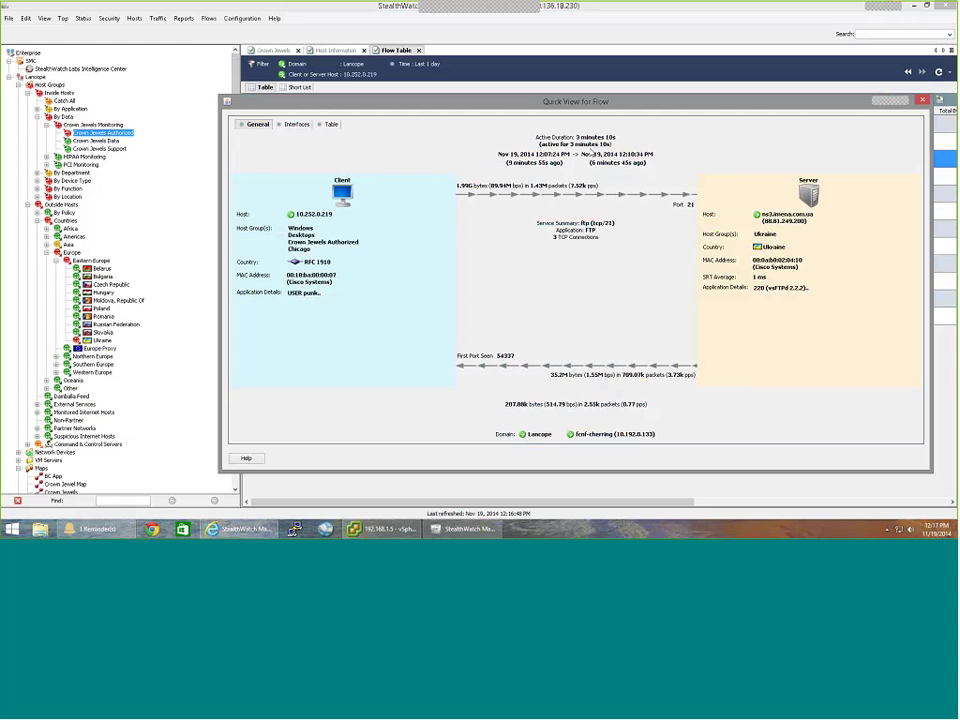
key("Down")
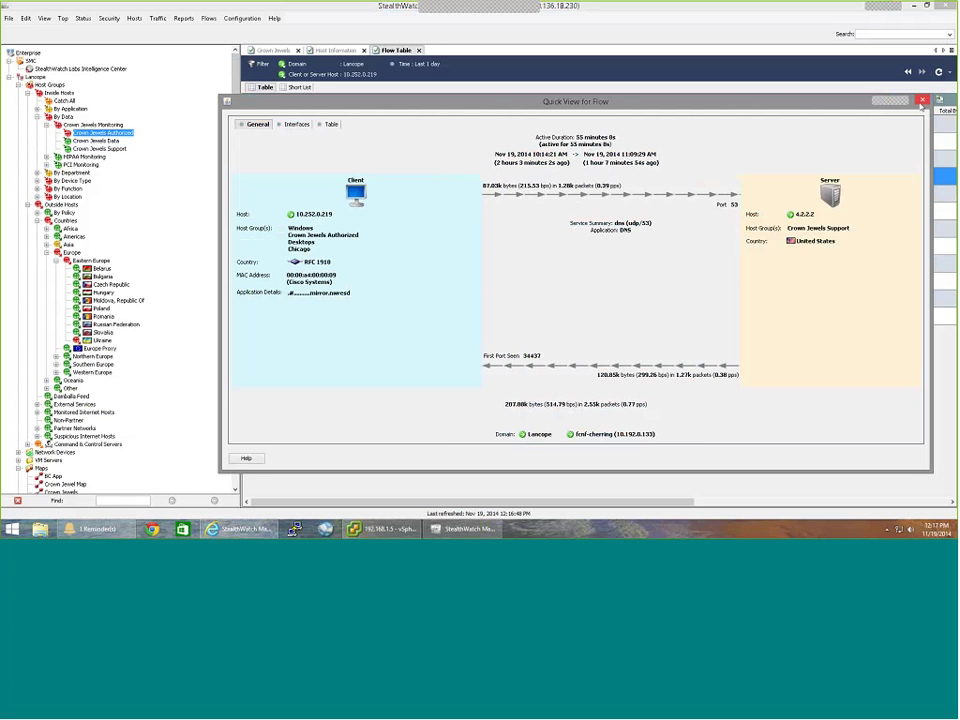
key("Escape")
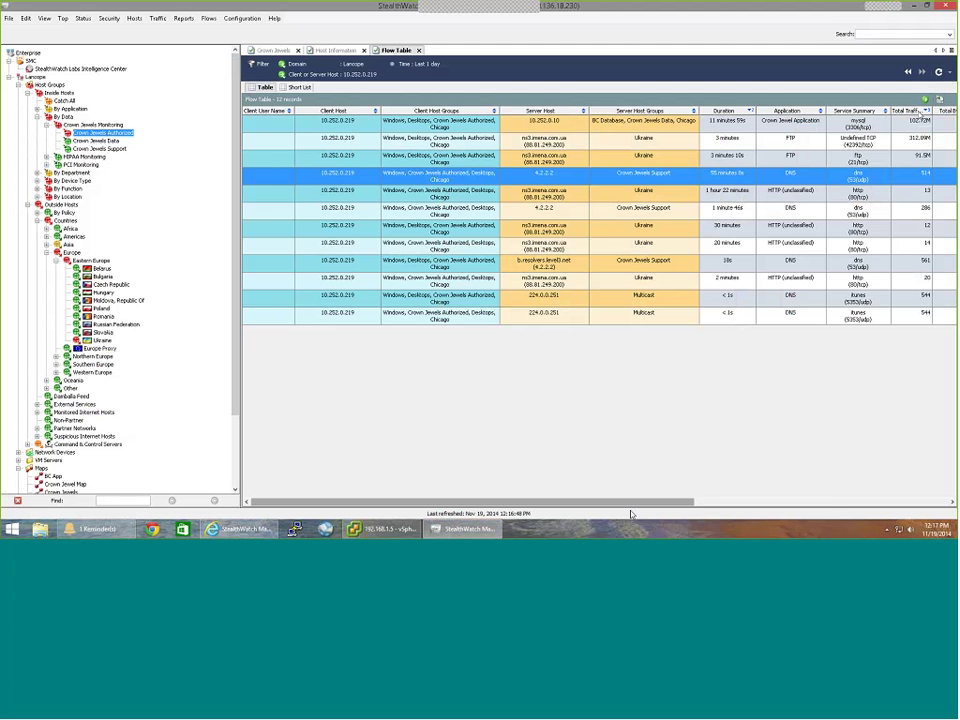
Sort the Flow Table by Start Active Time and open details of the earliest flow.
left_click_drag(622, 501, 631, 515)
scroll(631, 515, "right", 5)
scroll(632, 512, "right", 5)
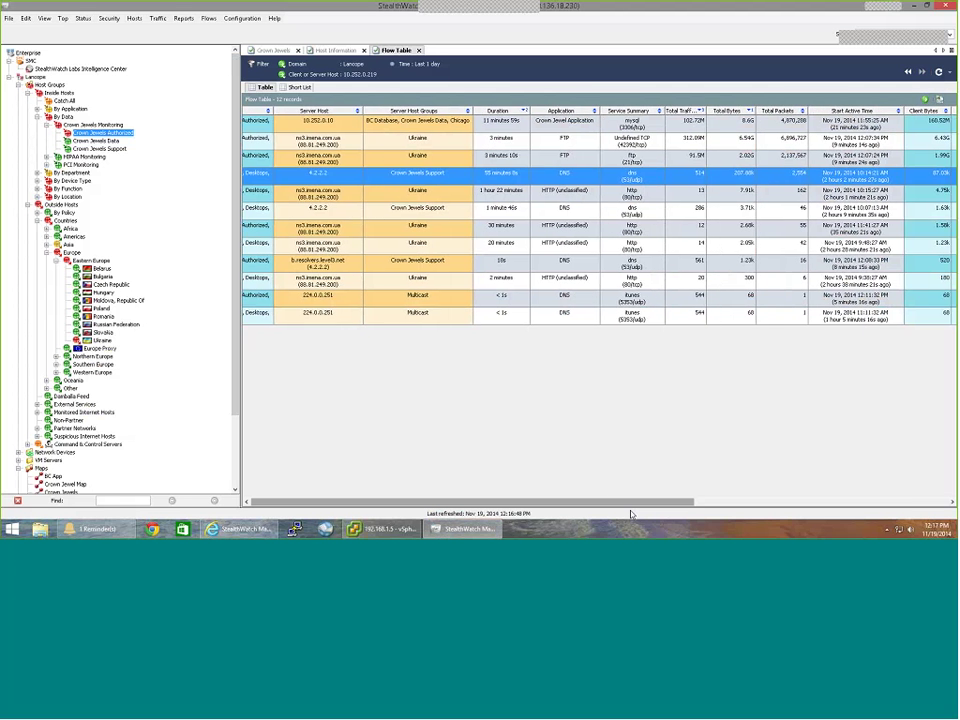
left_click(835, 110)
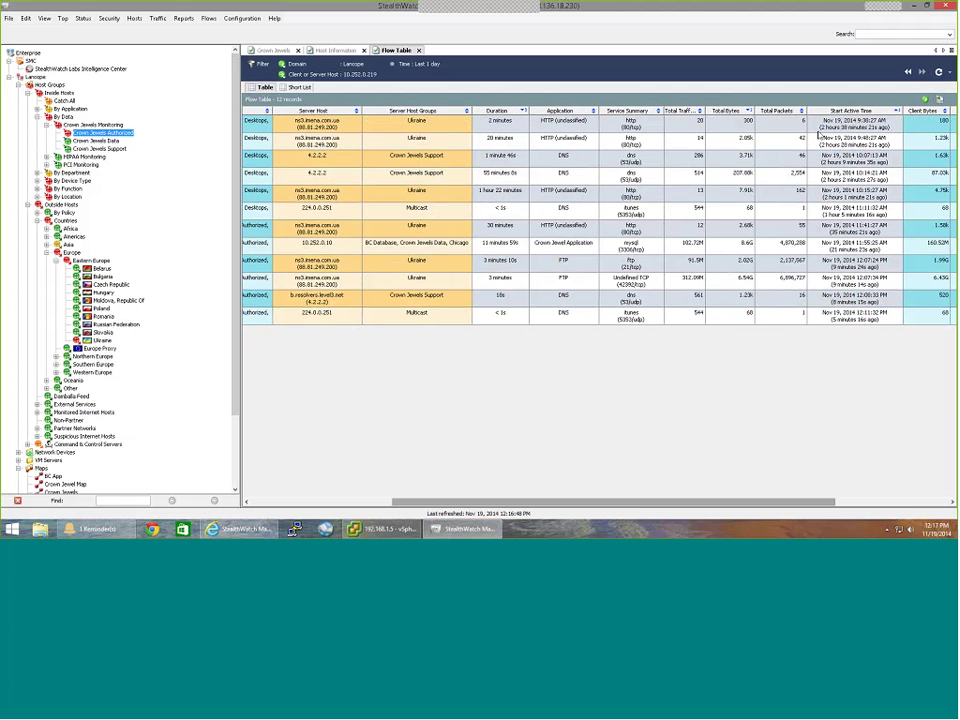
left_click(568, 127)
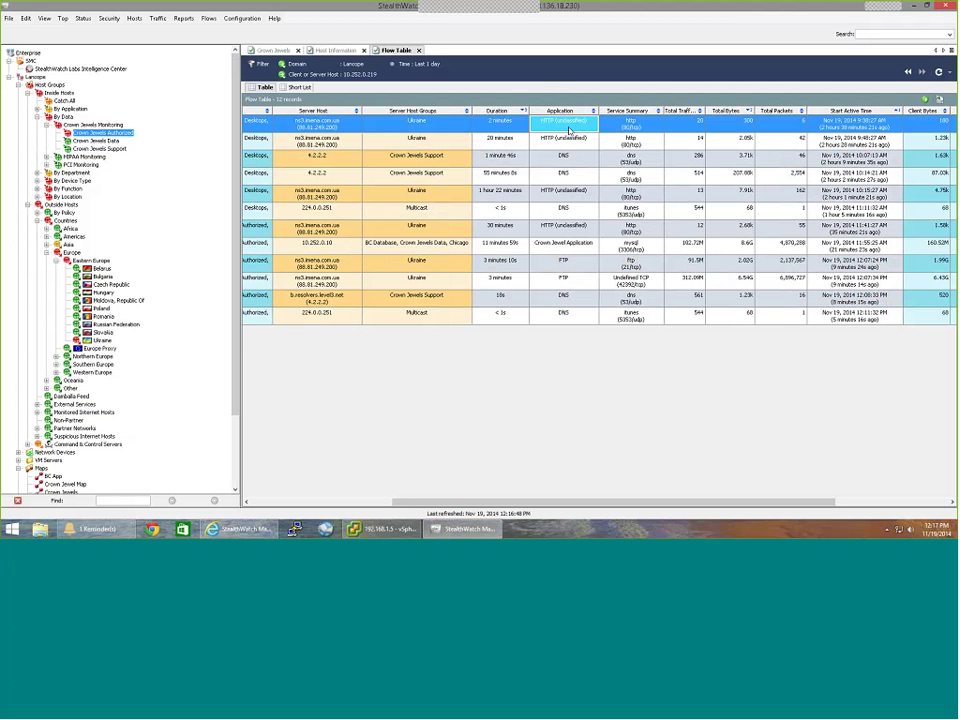
double_click(570, 130)
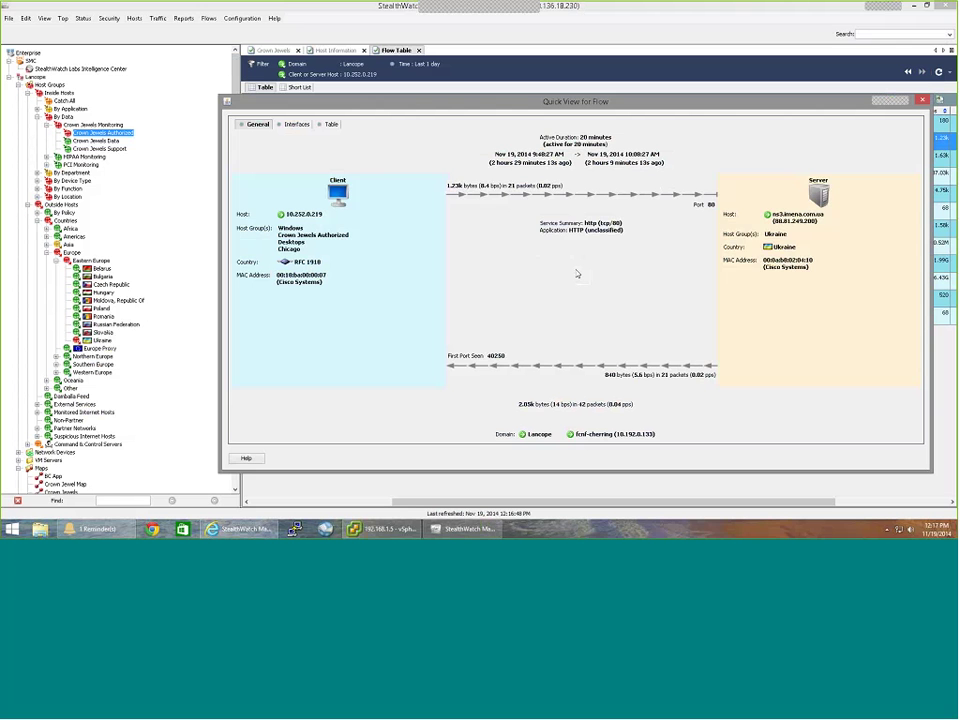
Step through the following flows, including the DNS flows to 4.2.2.2.
key("Down")
key("Down")
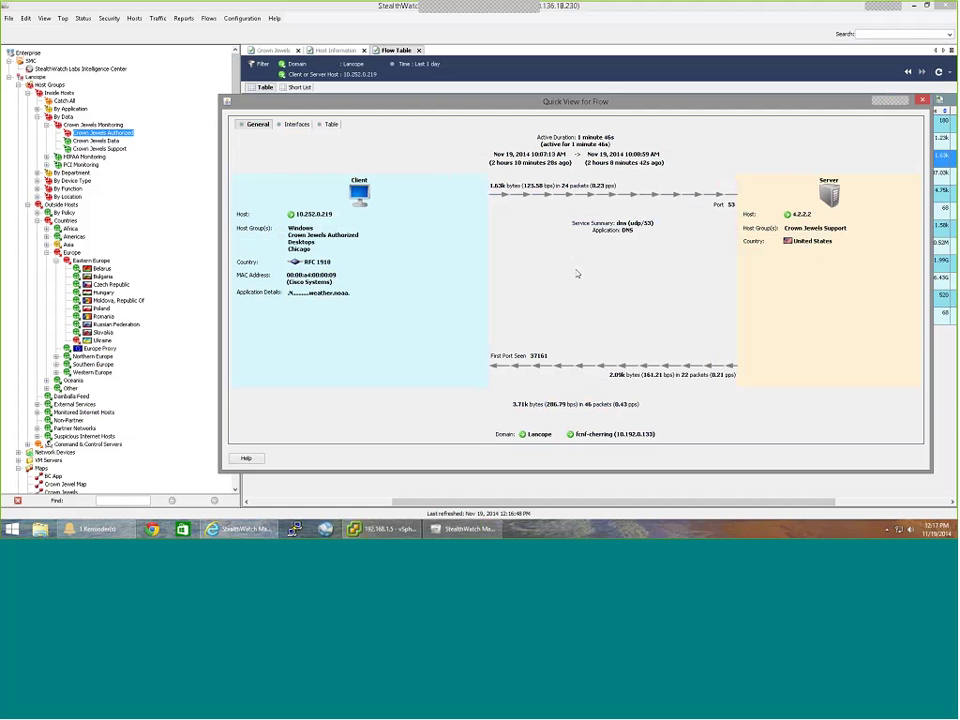
key("Down")
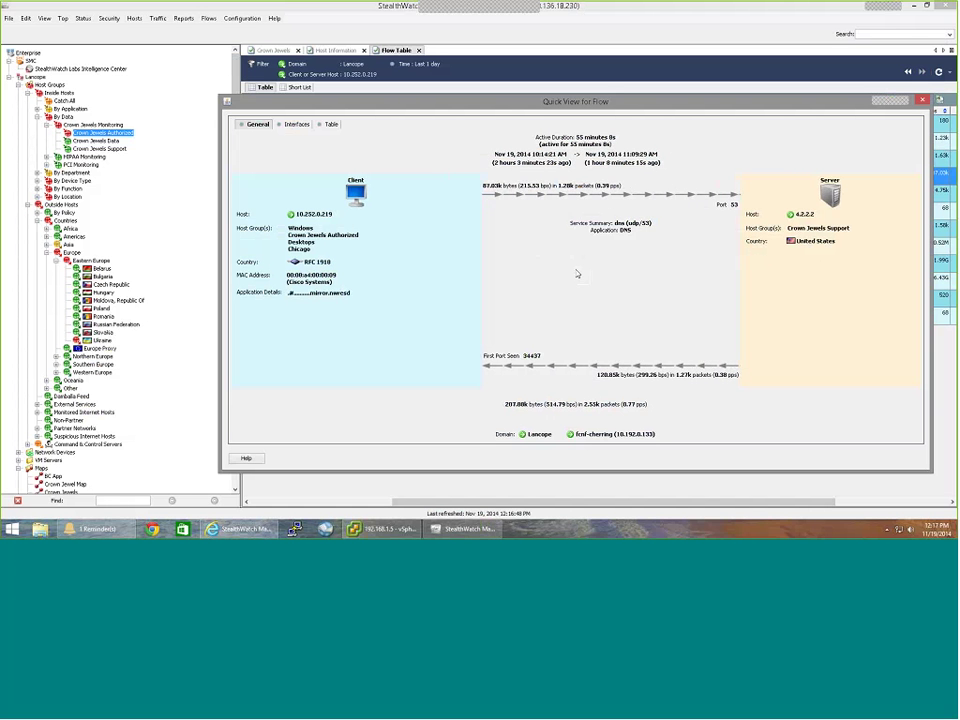
key("Down")
key("Down")
key("Down")
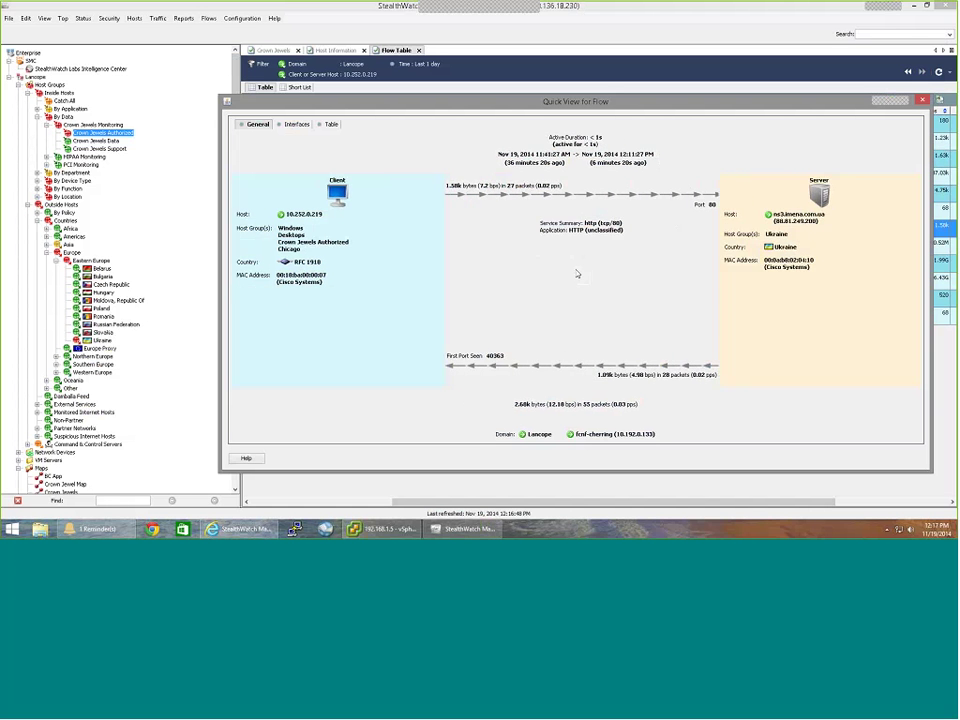
key("Down")
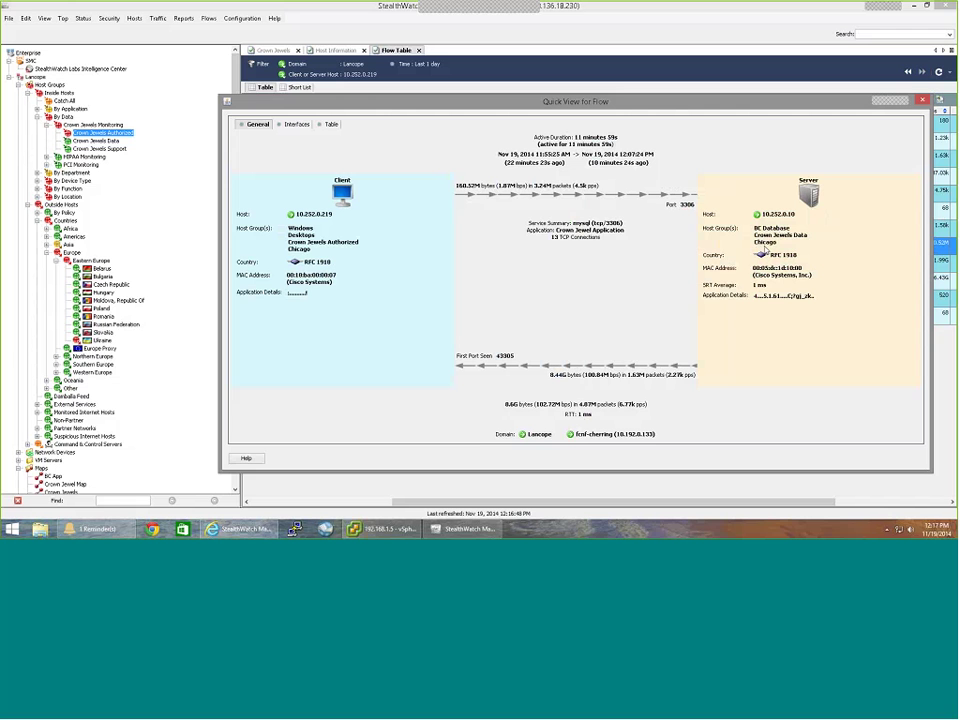
Note the Crown Jewel Application name and the 13 TCP connections count in the flow details.
mouse_move(625, 231)
left_mouse_down()
mouse_move(548, 243)
mouse_move(604, 240)
left_mouse_up()
left_click(568, 243)
left_click_drag(576, 137, 619, 145)
left_click(656, 287)
Review the FTP and large undefined-TCP flows to Ukraine, noting the MySQL dump details.
key("Down")
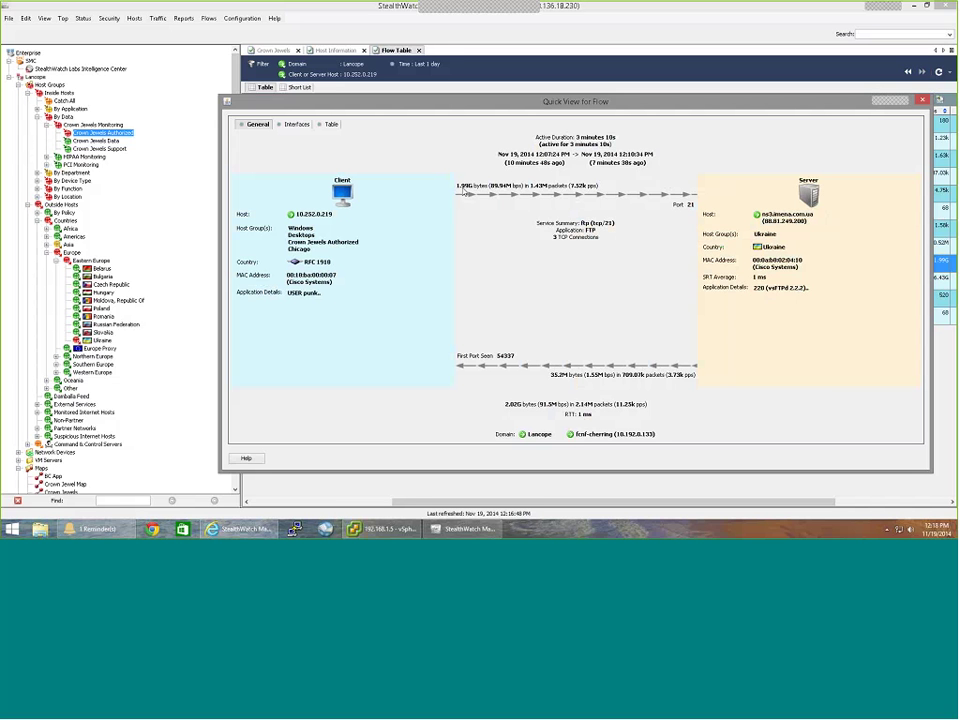
key("Down")
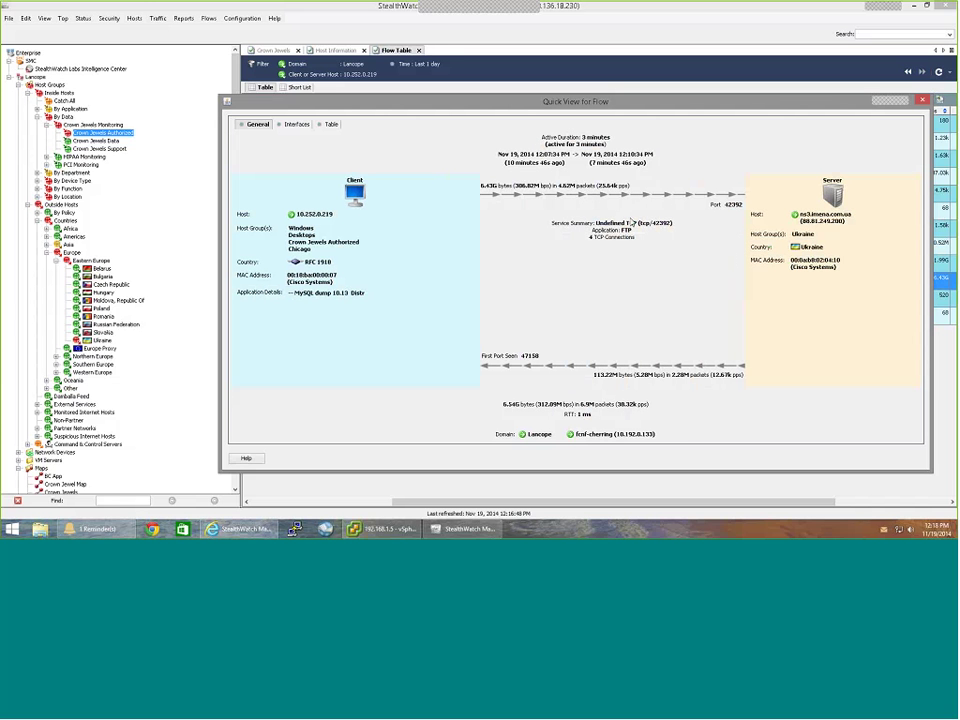
left_click_drag(673, 224, 621, 224)
left_click(383, 296)
left_click_drag(383, 296, 288, 299)
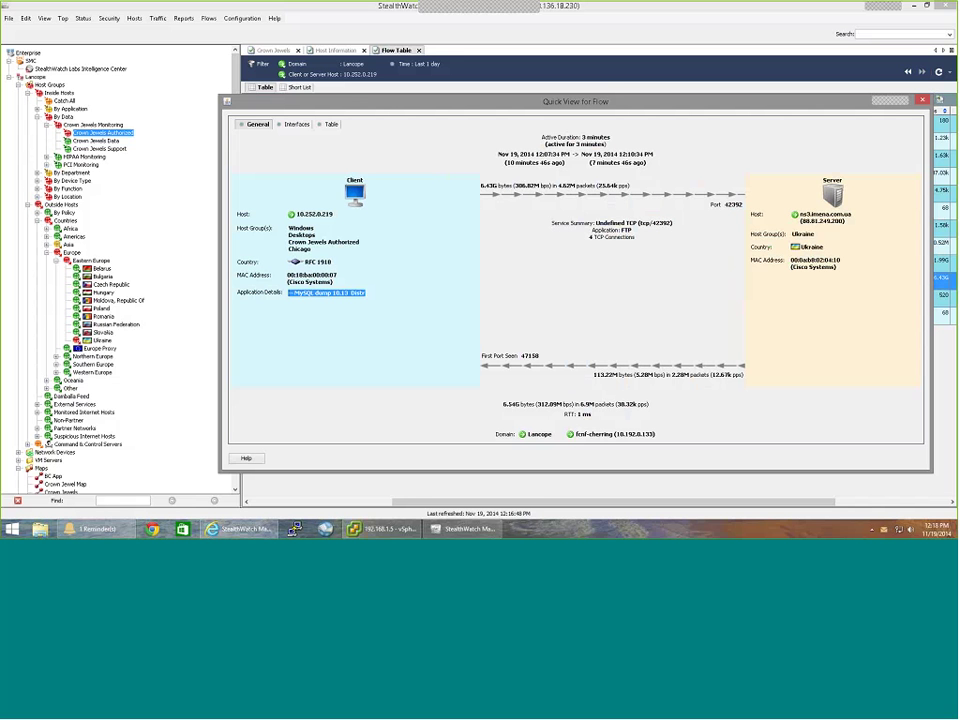
Return to the mysql flow to BC Database, noting Chicago in both host groups.
key("Up")
key("Up")
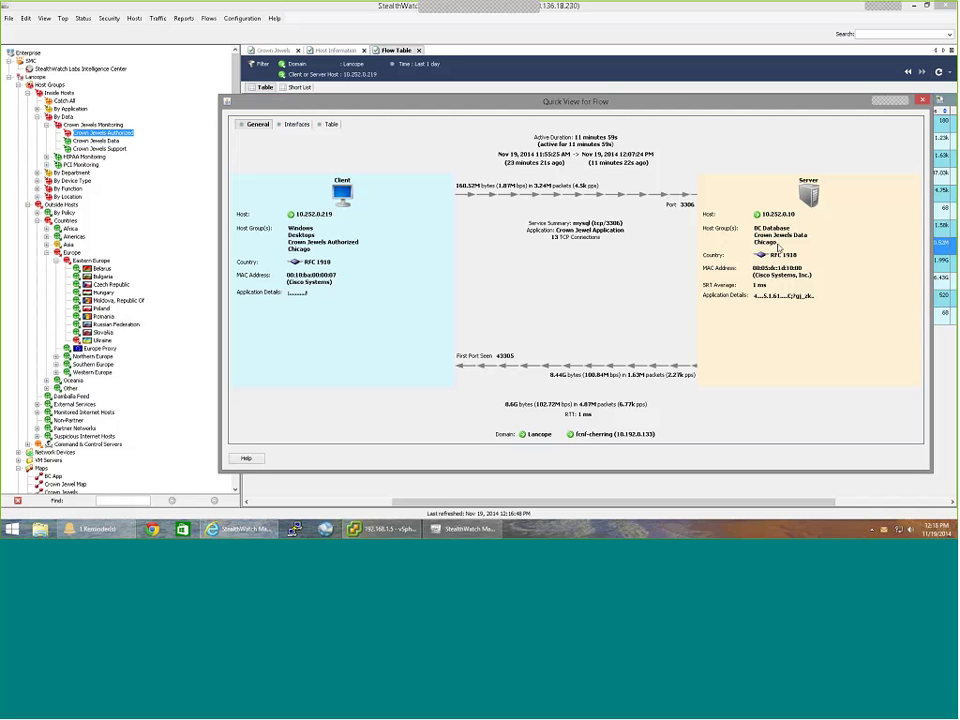
left_click_drag(778, 247, 757, 248)
left_click(295, 257)
left_click_drag(296, 257, 348, 256)
Close the flow details and show the Crown Jewels alarms list.
key("Escape")
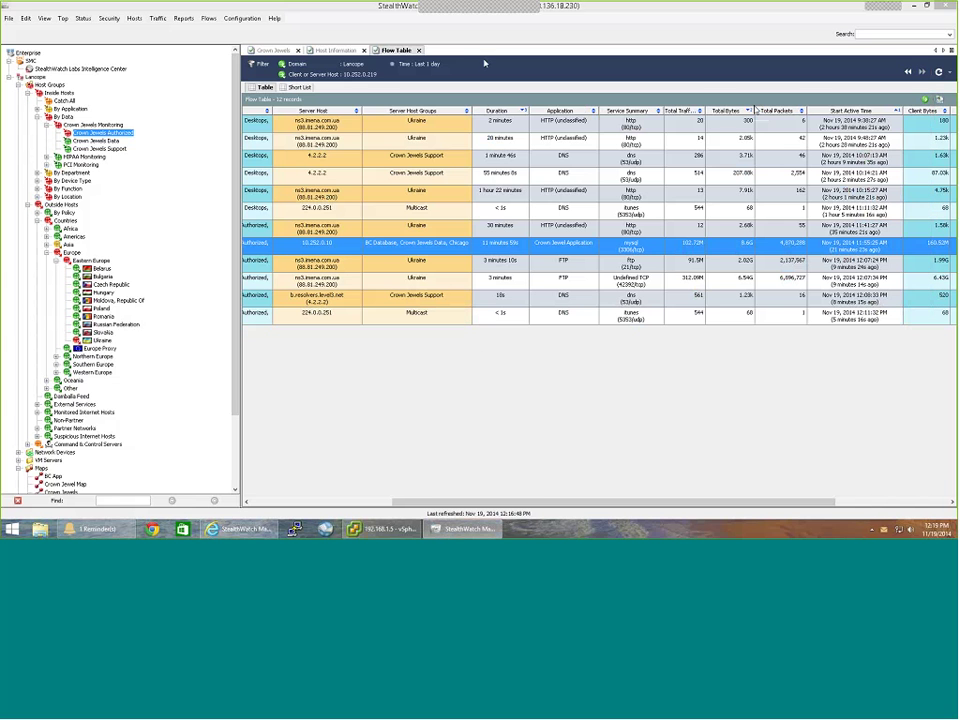
left_click(275, 50)
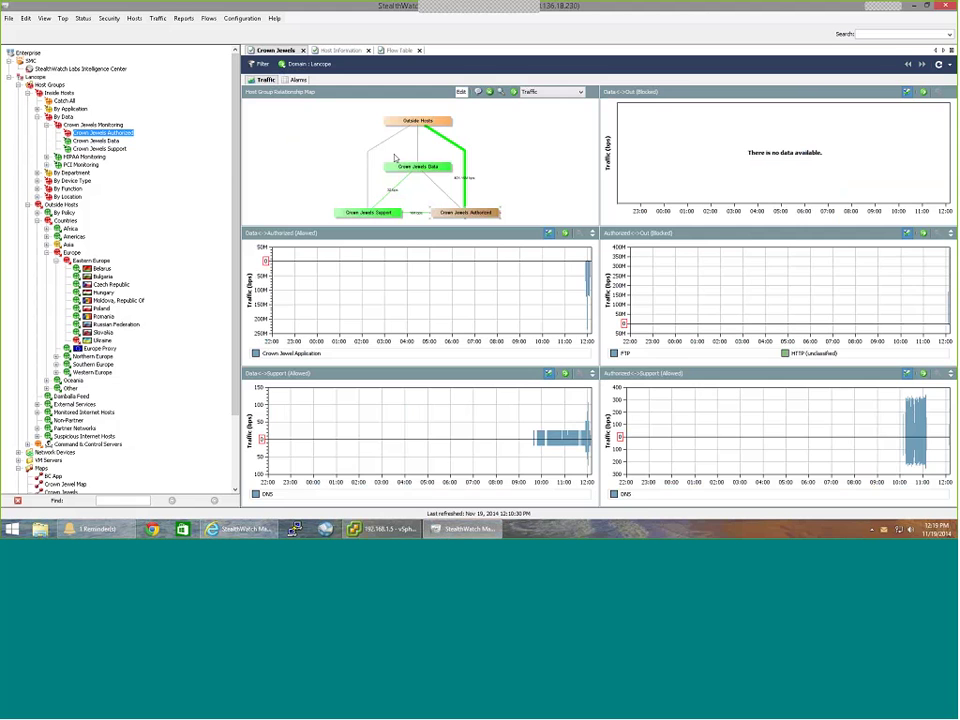
left_click(298, 79)
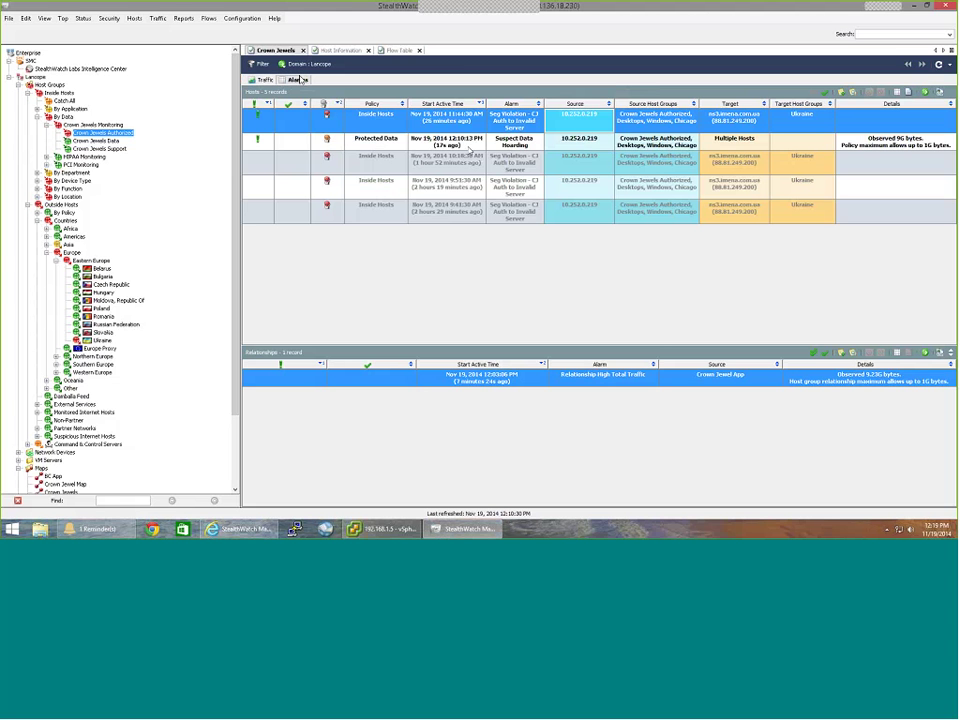
Inspect the third segmentation violation and Suspect Data Hoarding alarms, then view the traffic charts.
left_click(530, 163)
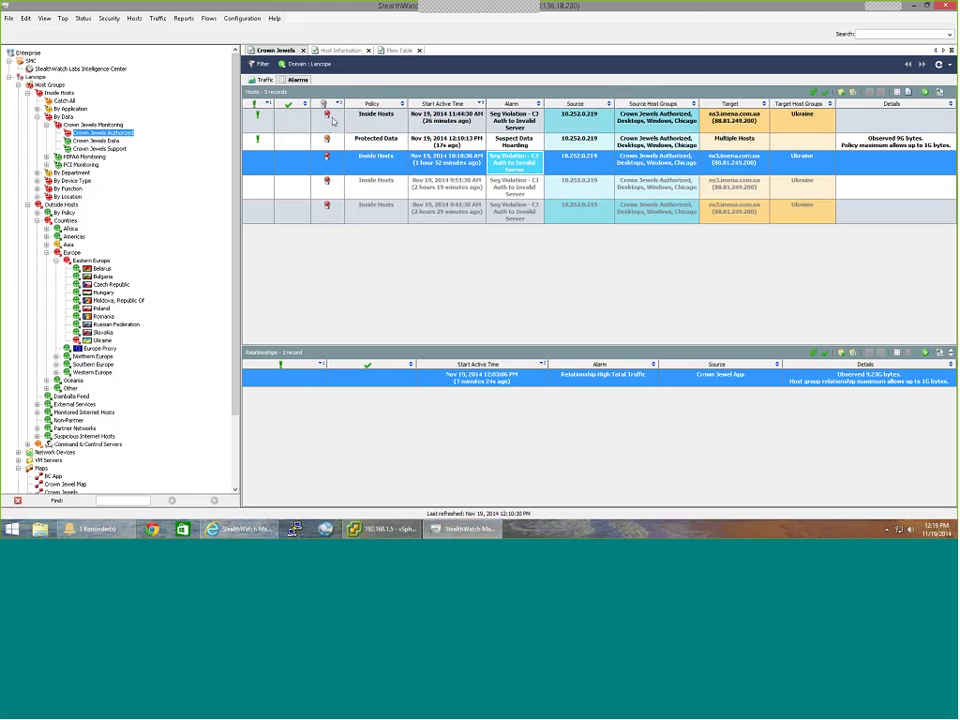
left_click(519, 146)
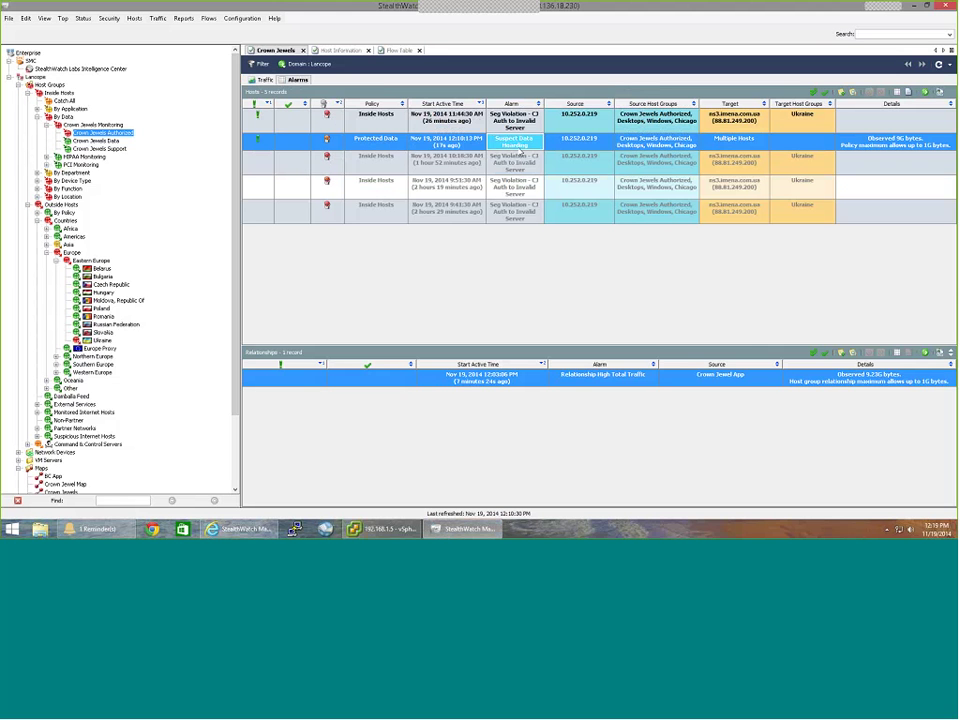
mouse_move(515, 141)
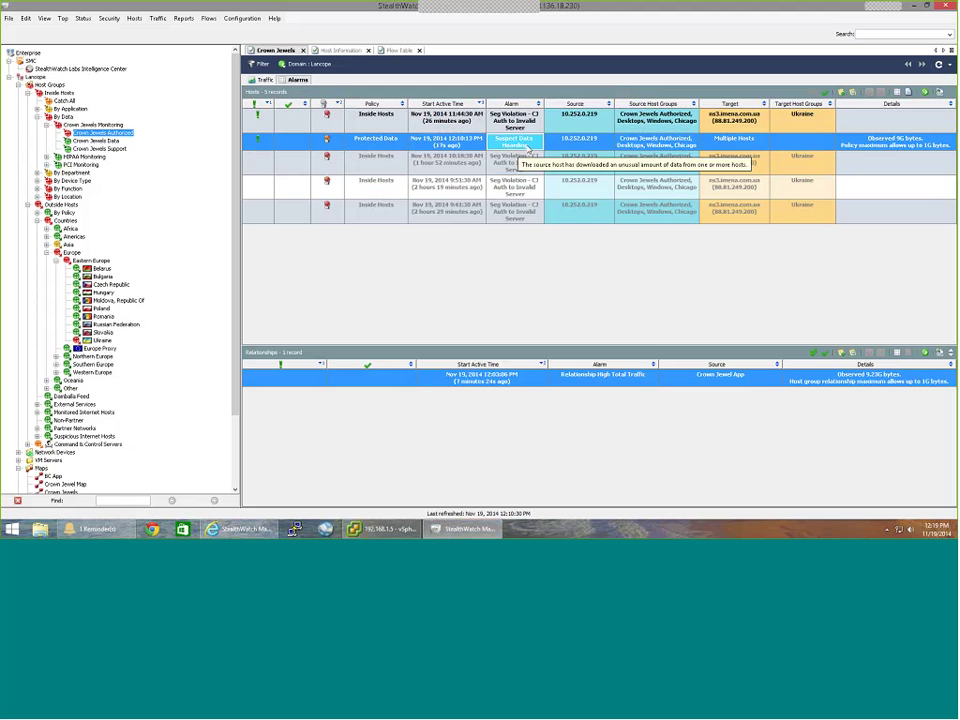
left_click(265, 80)
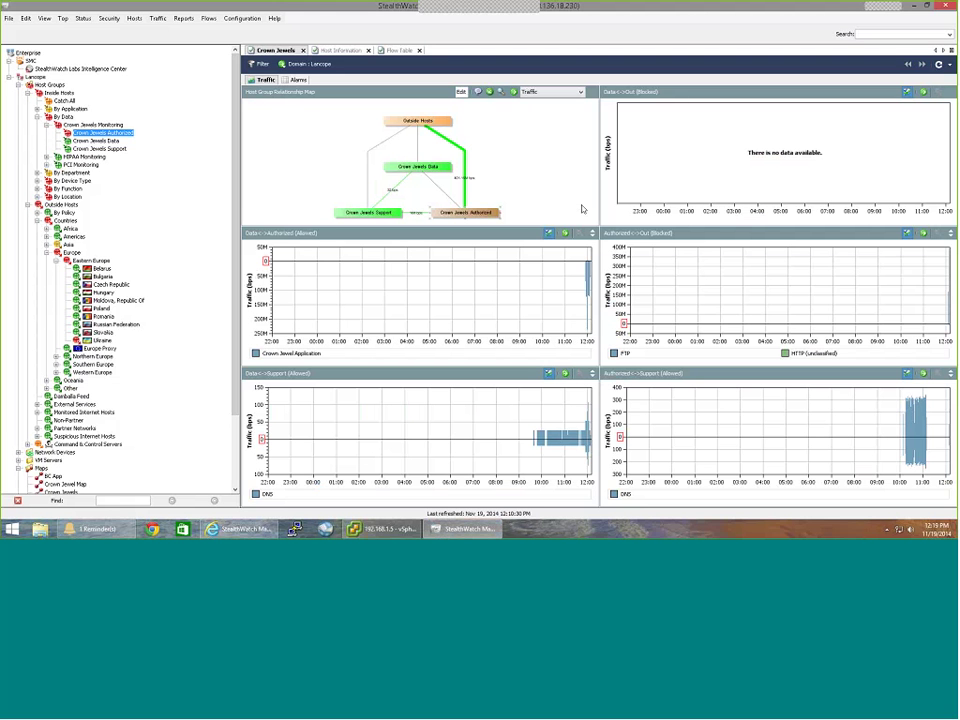
left_click(925, 233)
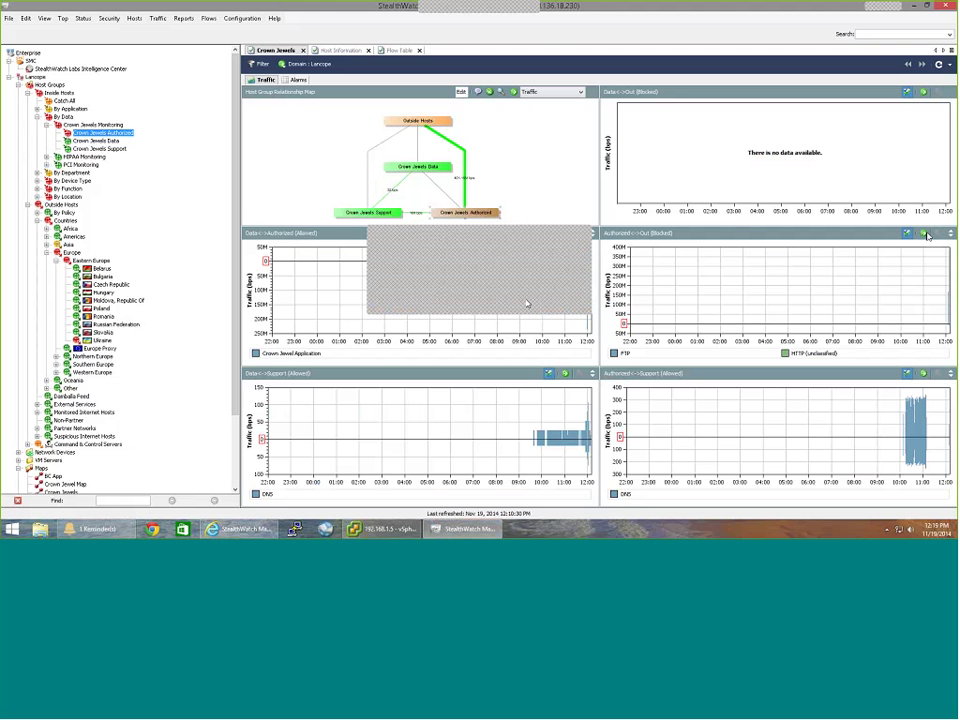